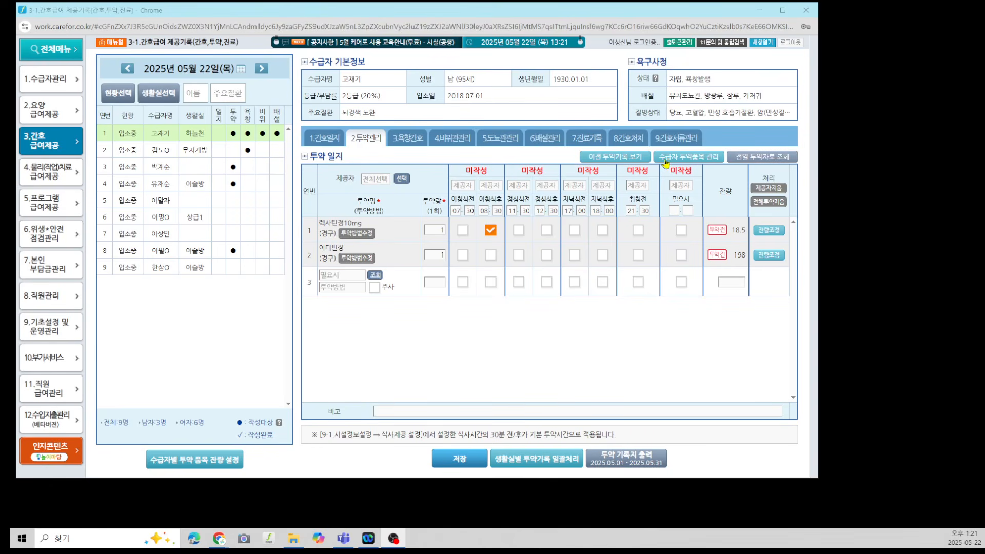
pyautogui.click(714, 159)
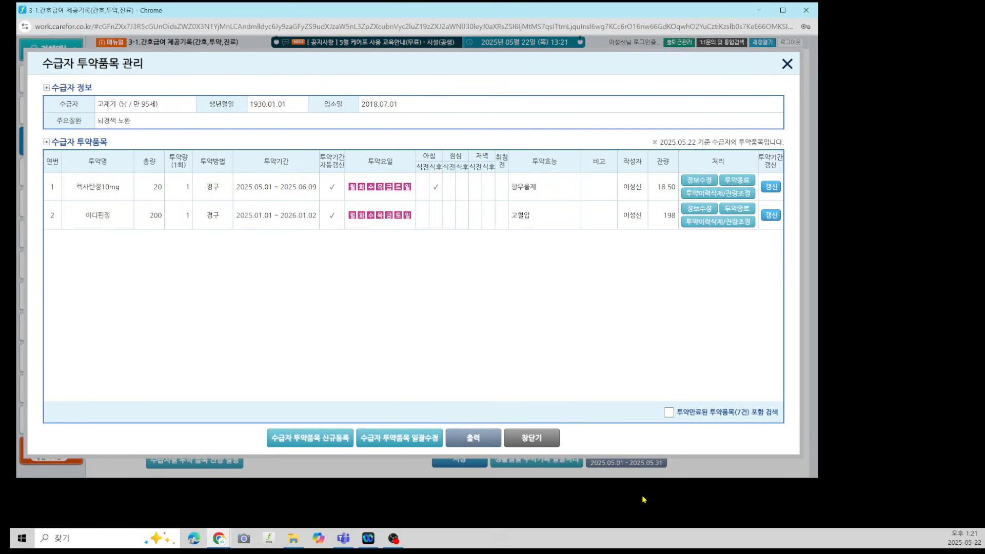
pyautogui.click(514, 441)
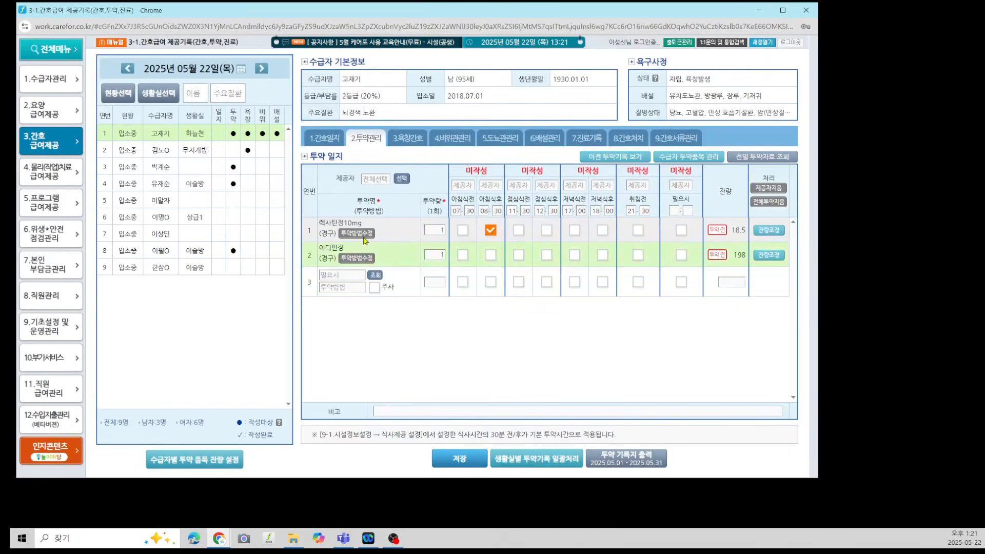
pyautogui.moveTo(309, 158); pyautogui.dragTo(348, 160)
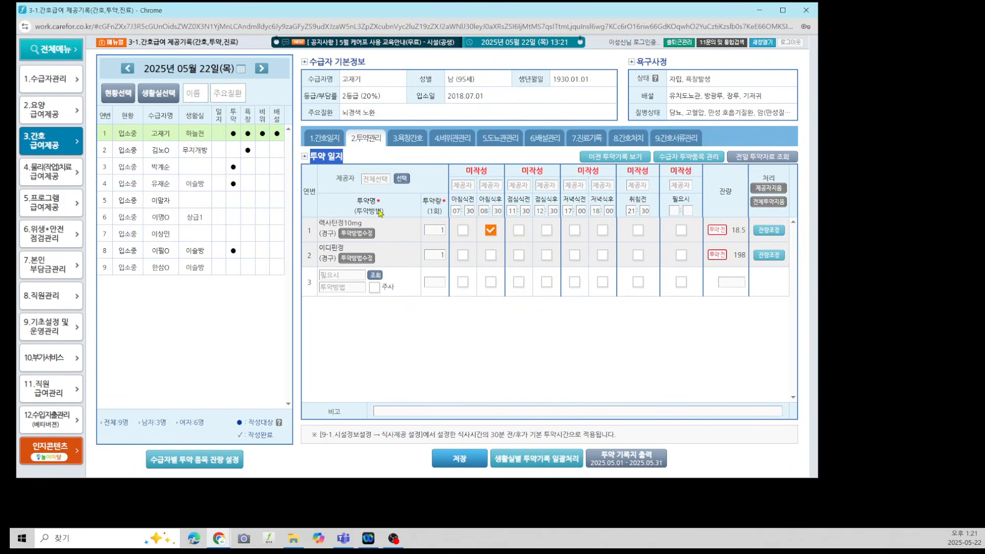
pyautogui.click(459, 363)
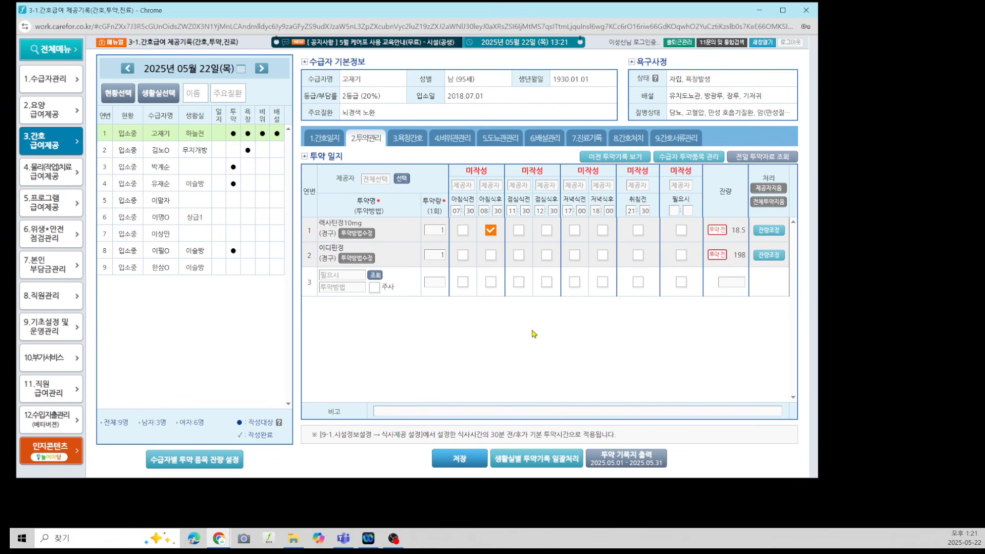
# Step: Open 수급자 투약품목 관리 in both the current and the dev-work windows and arrange the two windows for comparison
pyautogui.click(665, 164)
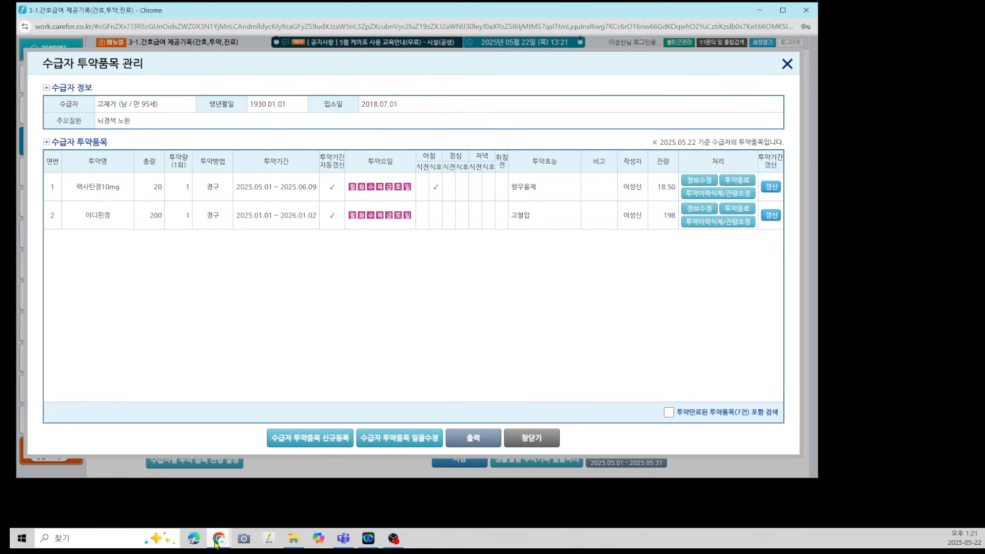
pyautogui.moveTo(219, 539)
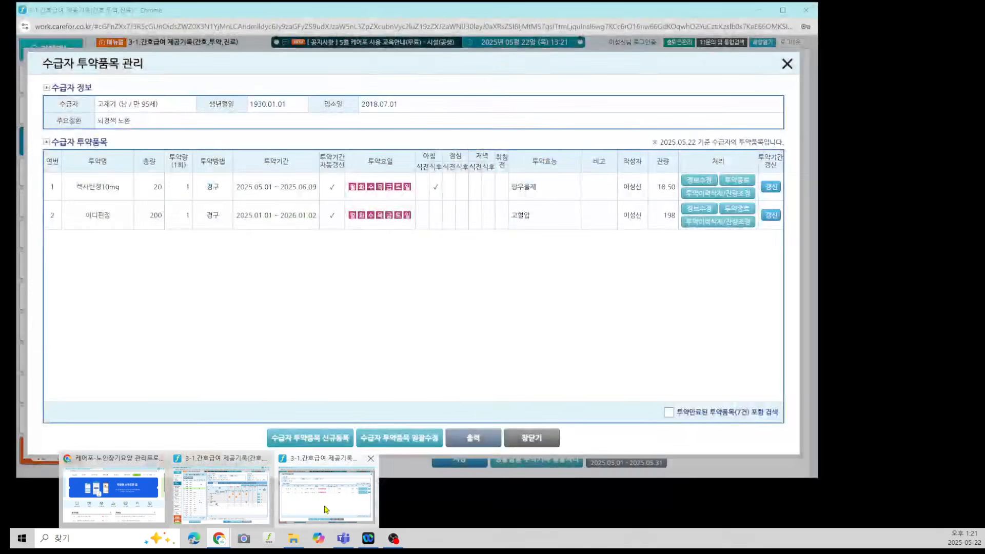
pyautogui.click(236, 494)
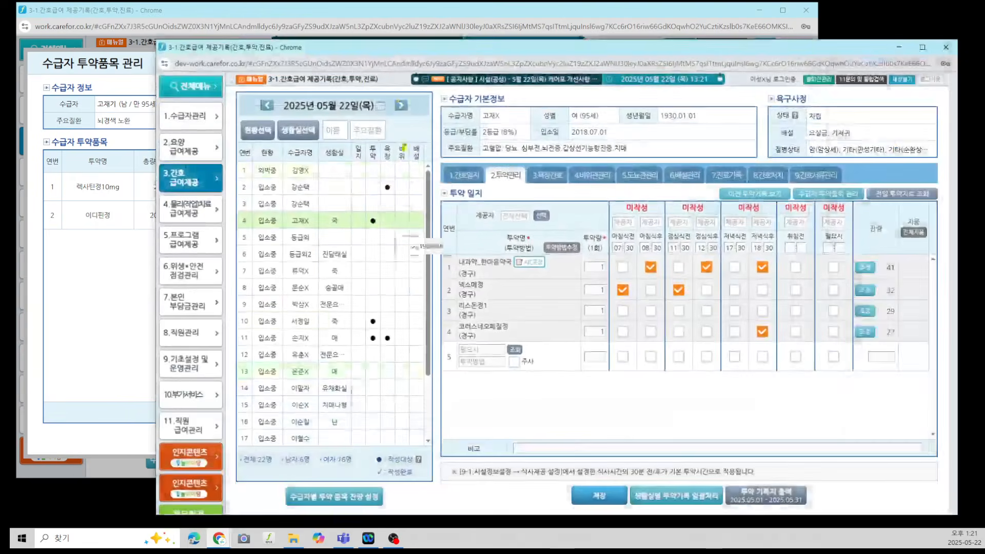
pyautogui.moveTo(338, 48); pyautogui.dragTo(292, 52)
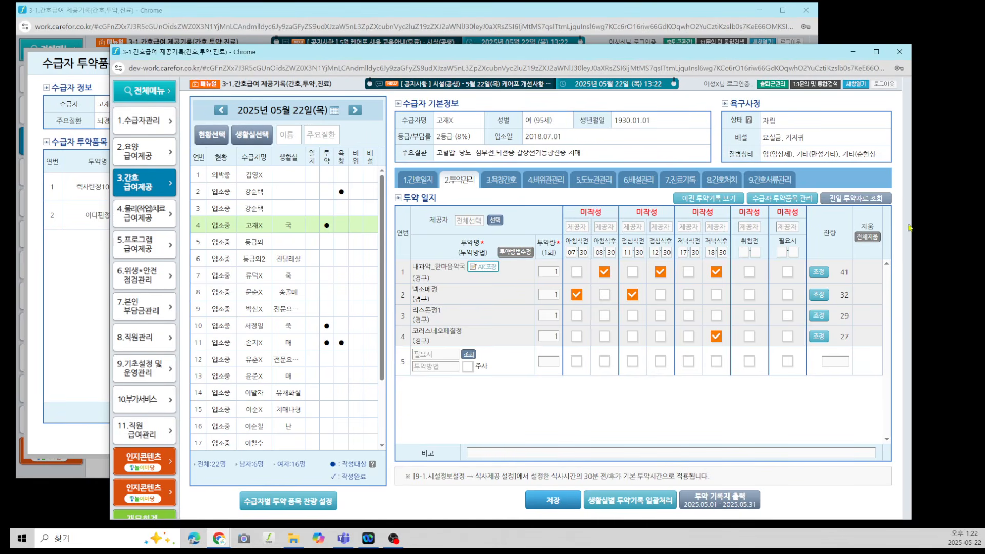
pyautogui.click(774, 198)
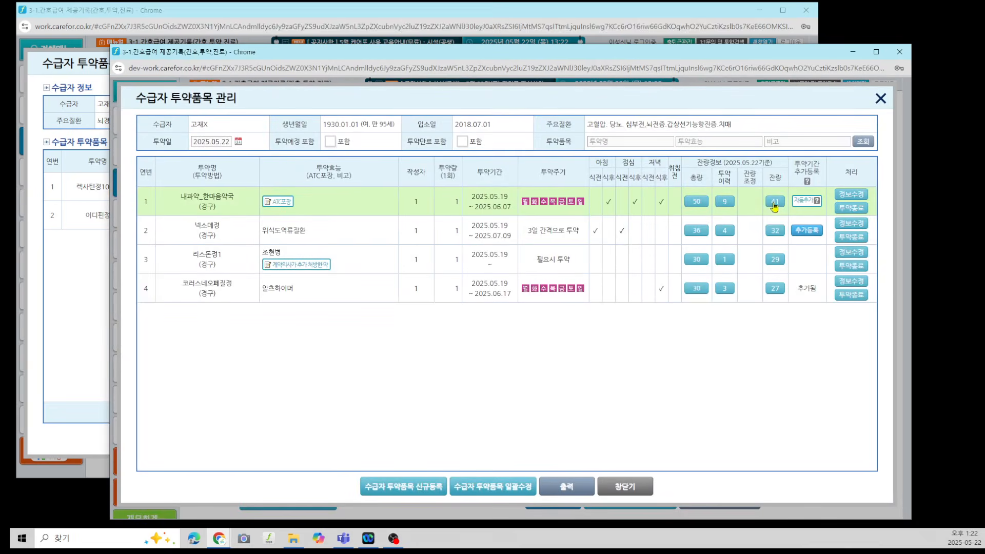
pyautogui.moveTo(513, 55); pyautogui.dragTo(419, 253)
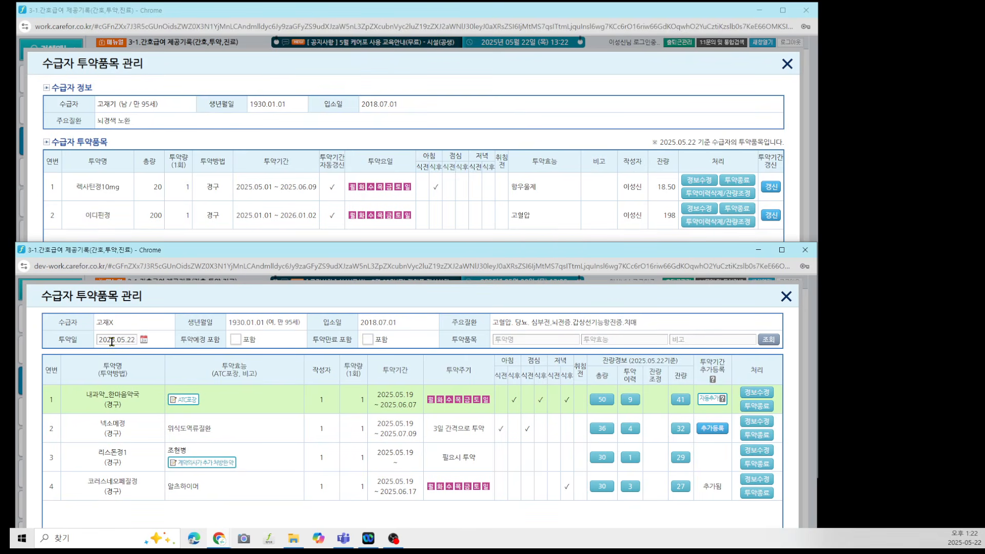
# Step: Compare the fixed reference date in the current medication list with the 투약일 date picker in the dev-work version, keeping its date
pyautogui.click(266, 115)
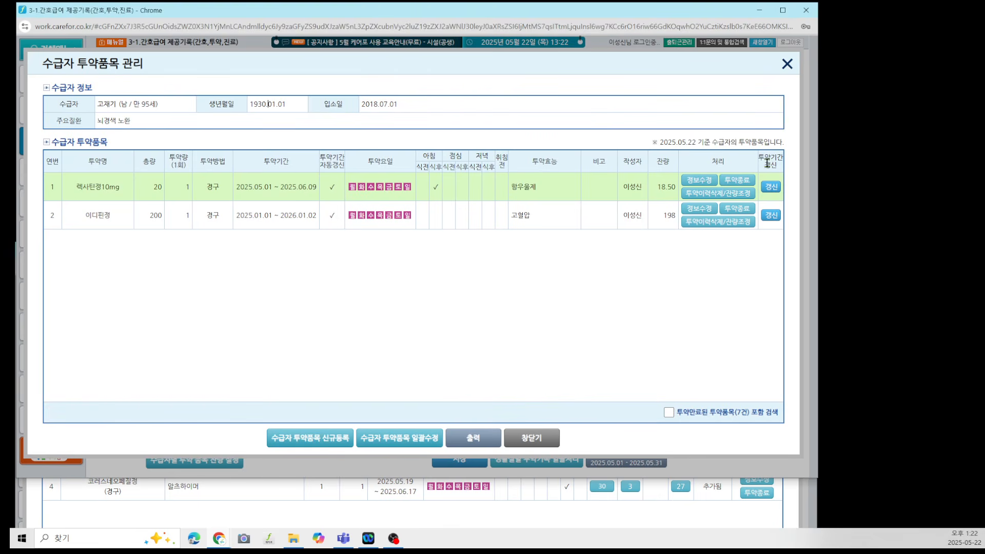
pyautogui.moveTo(660, 142); pyautogui.dragTo(698, 143)
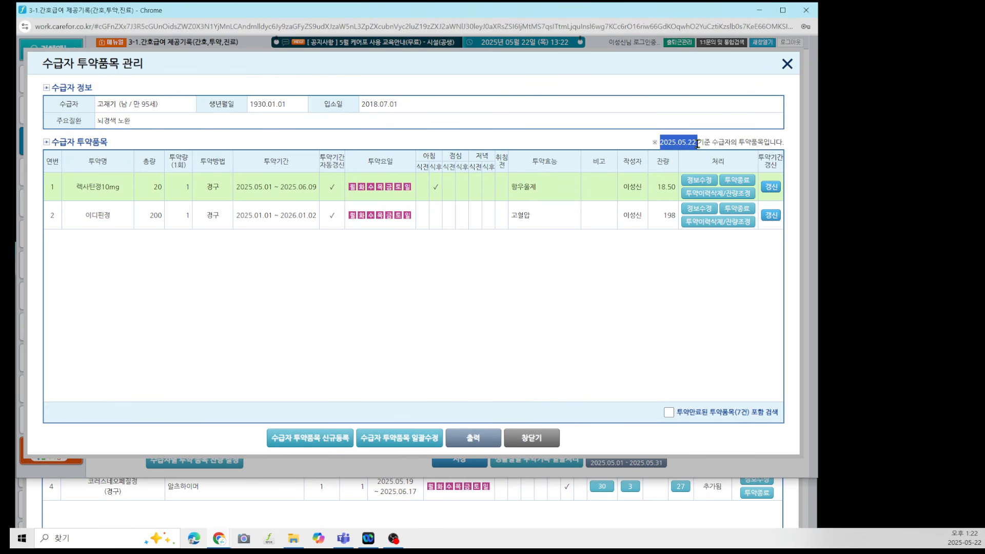
pyautogui.click(571, 515)
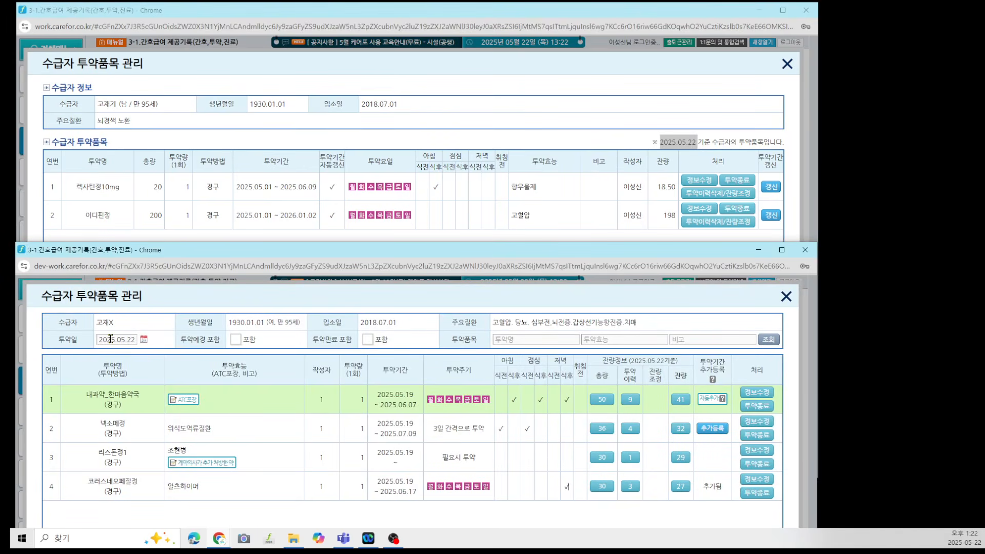
pyautogui.click(110, 339)
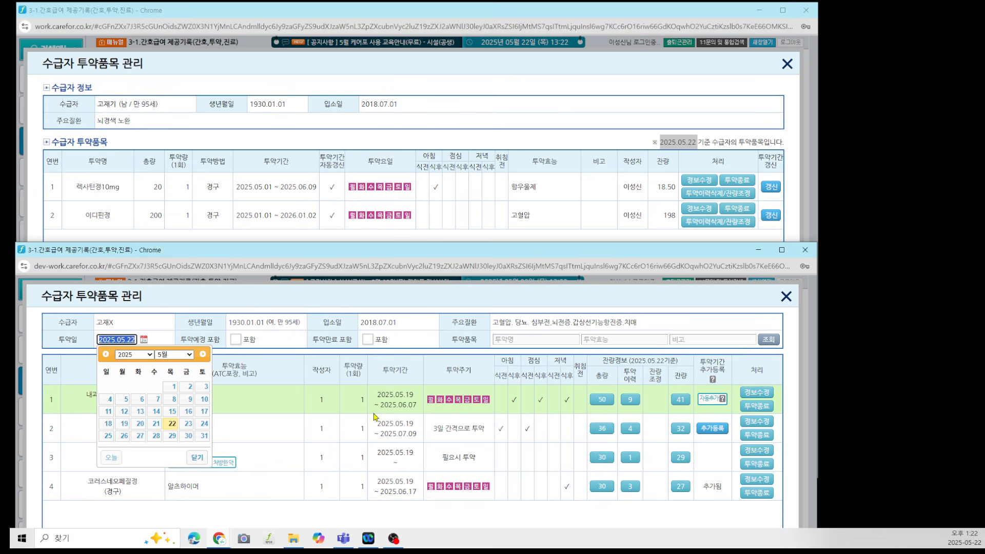
pyautogui.click(284, 372)
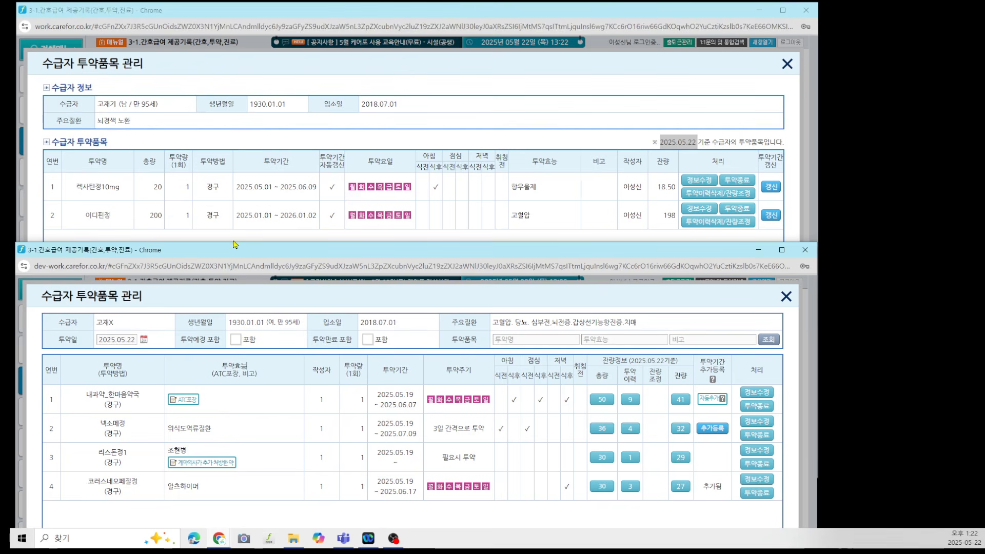
# Step: Examine the scheduled medications in the dev-work list by temporarily including 투약예정 items
pyautogui.moveTo(184, 341); pyautogui.dragTo(221, 347)
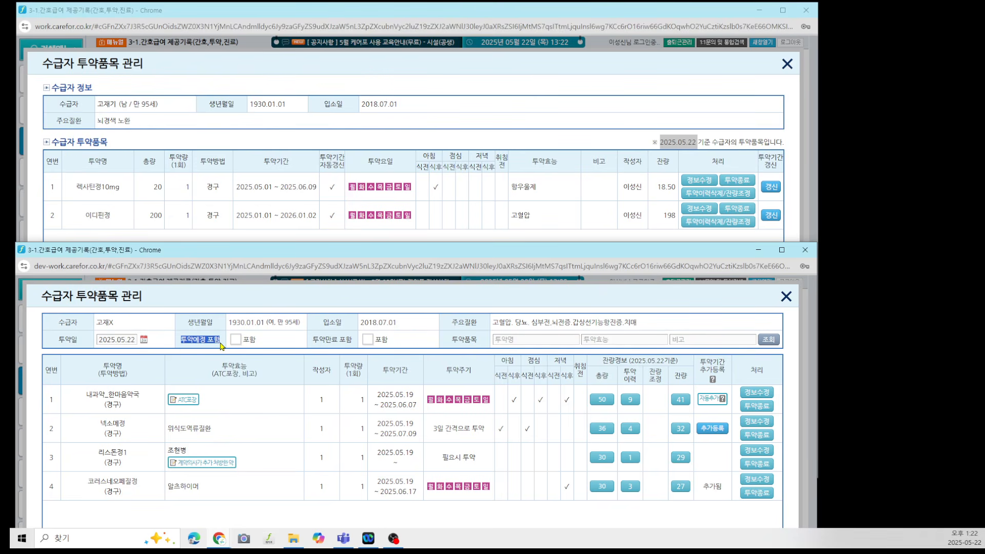
pyautogui.click(312, 242)
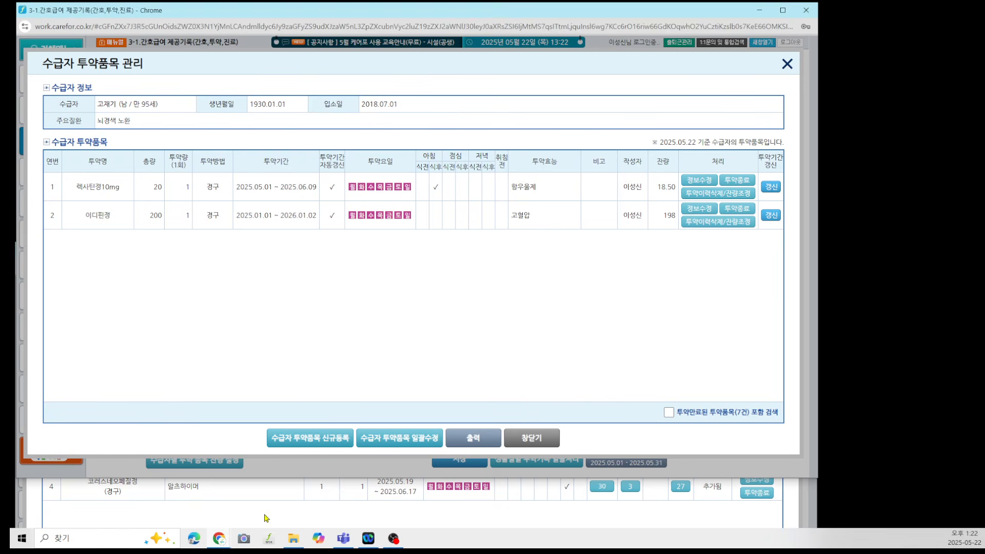
pyautogui.click(268, 485)
pyautogui.moveTo(272, 248)
pyautogui.mouseDown()
pyautogui.moveTo(303, 251)
pyautogui.moveTo(288, 243)
pyautogui.mouseUp()
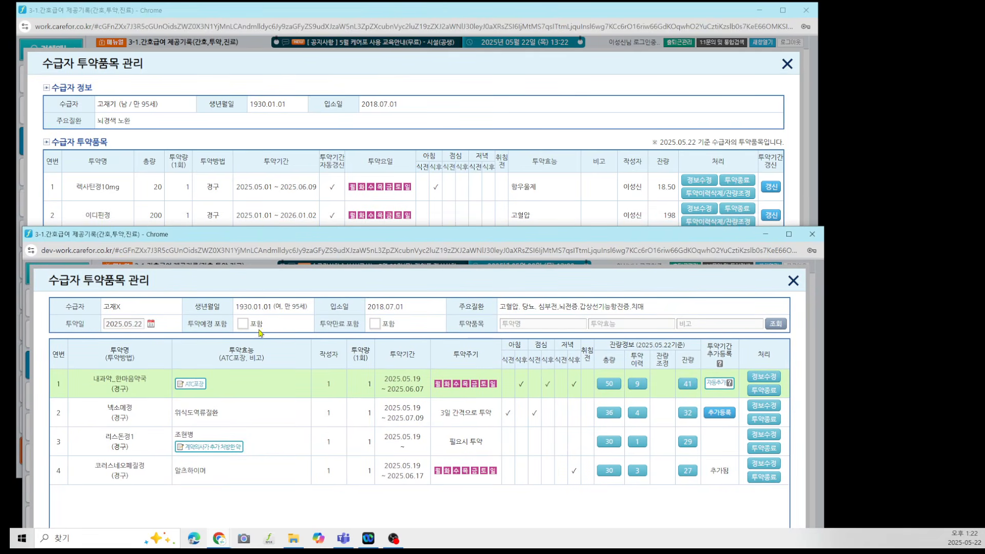
pyautogui.click(243, 325)
pyautogui.moveTo(318, 237); pyautogui.dragTo(316, 155)
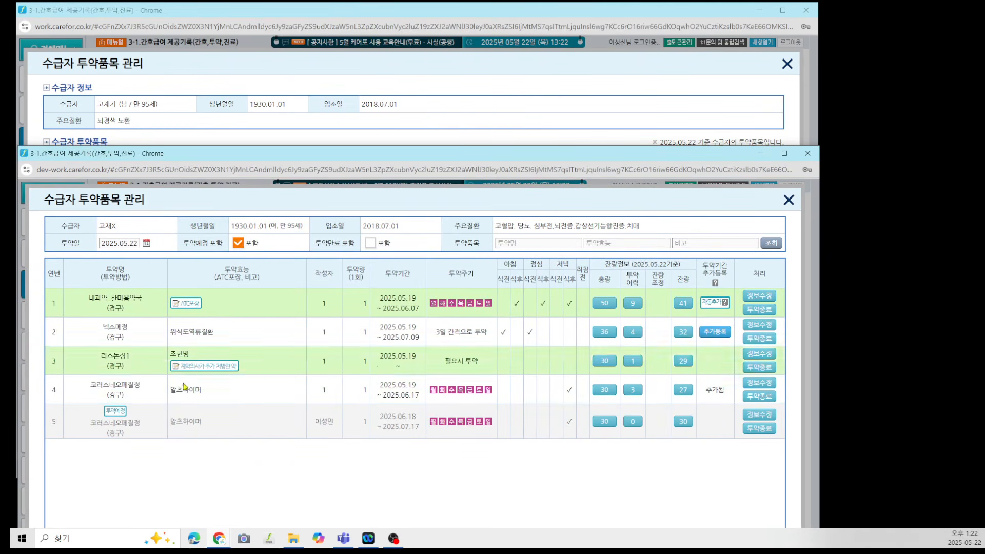
pyautogui.click(239, 246)
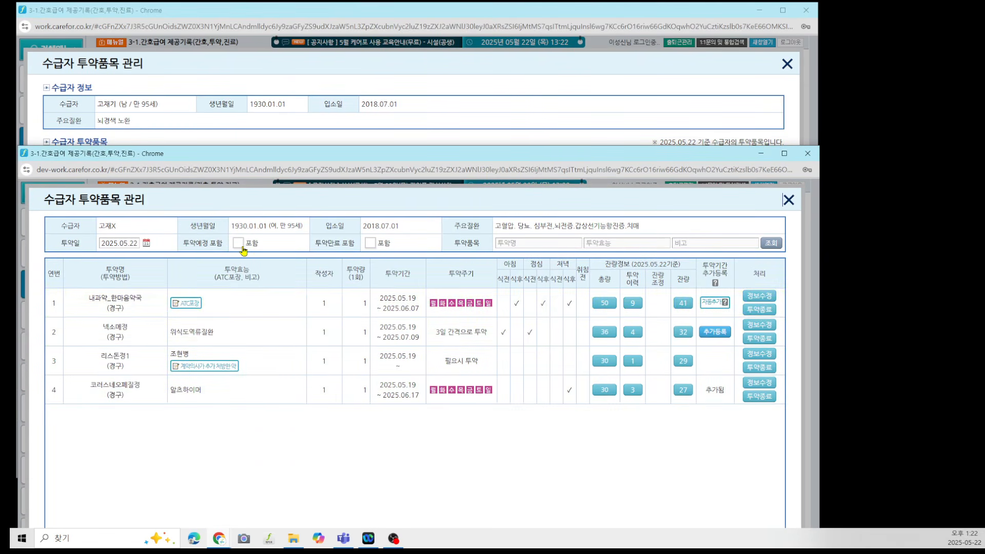
pyautogui.moveTo(272, 158); pyautogui.dragTo(265, 219)
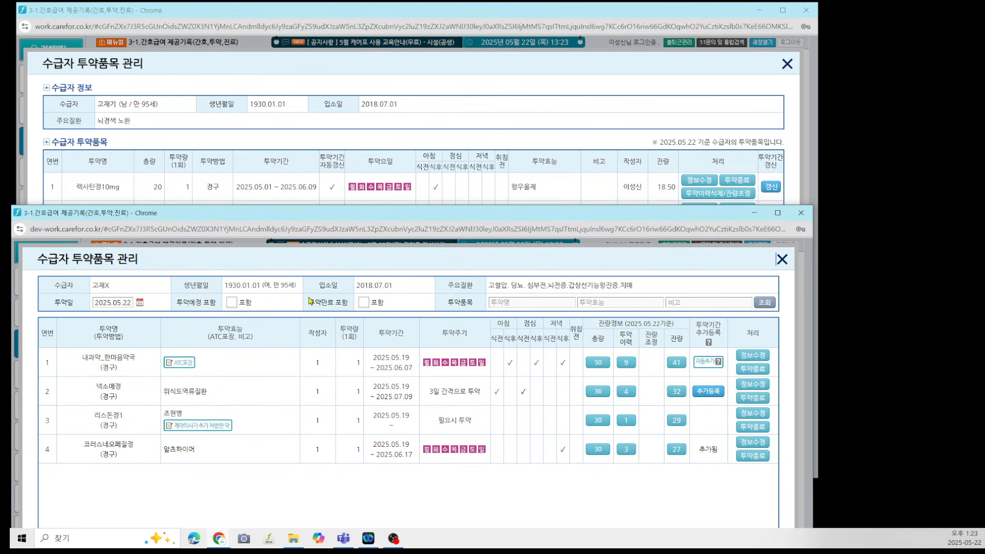
# Step: Review the expired medications in the current version's list by temporarily including 투약만료된 투약품목, and exclude them again
pyautogui.click(403, 127)
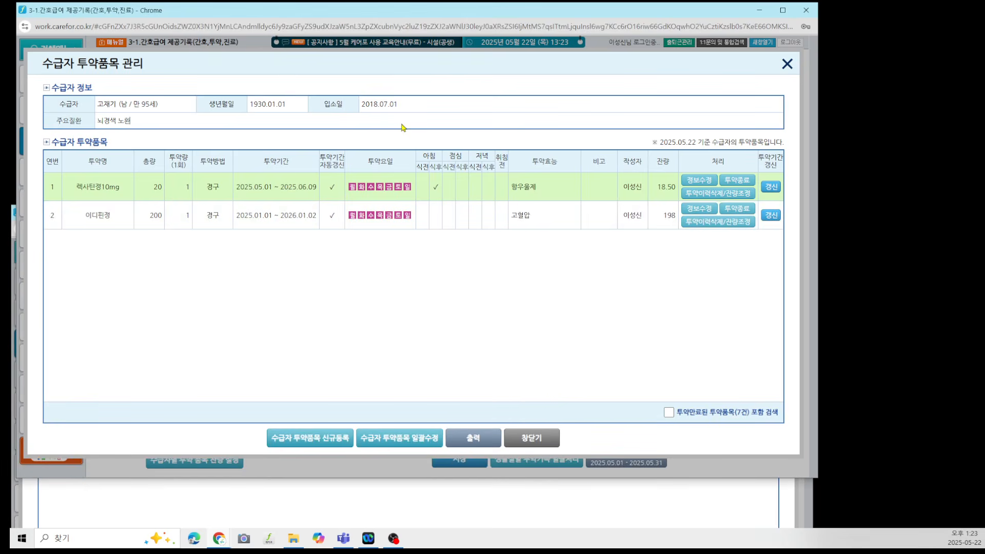
pyautogui.click(669, 413)
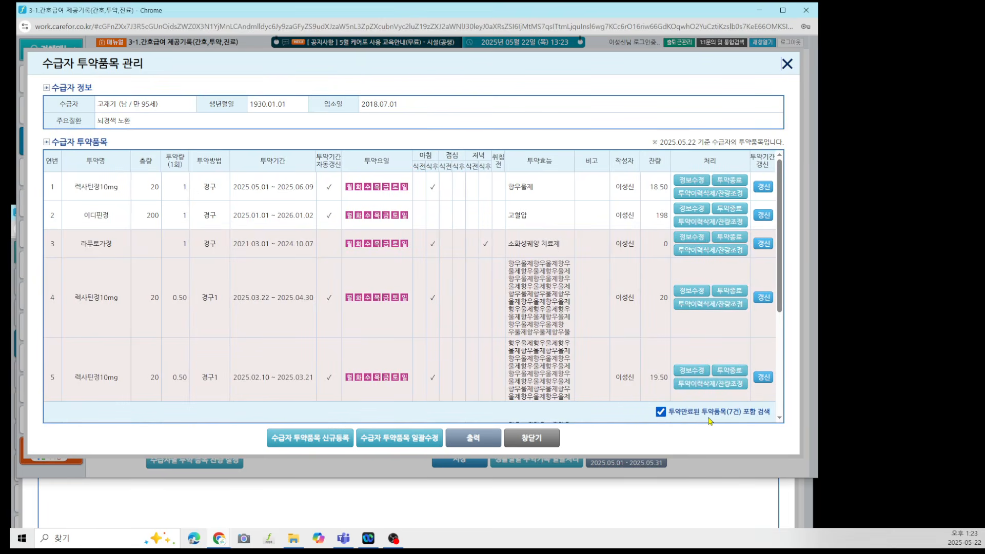
pyautogui.scroll(-1, 588, 347)
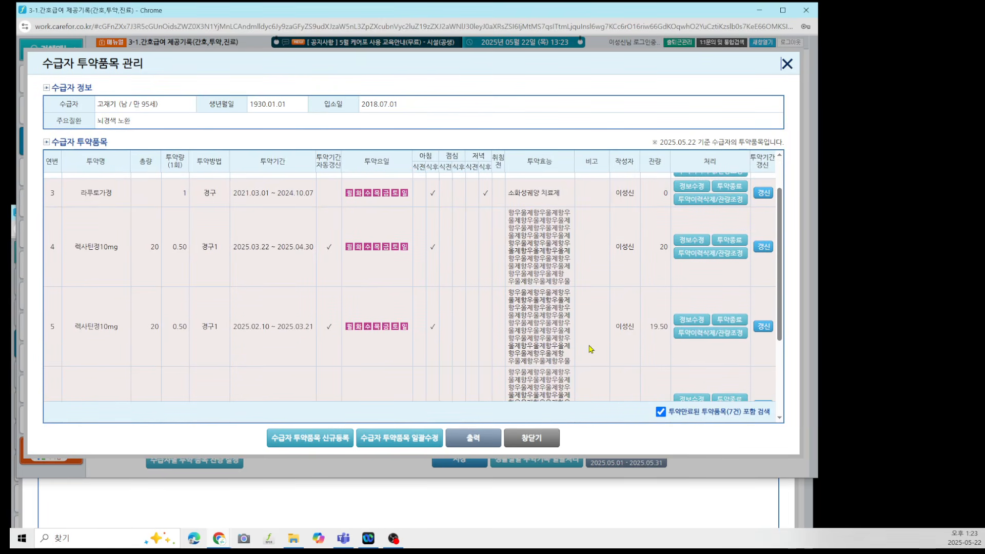
pyautogui.scroll(1, 367, 283)
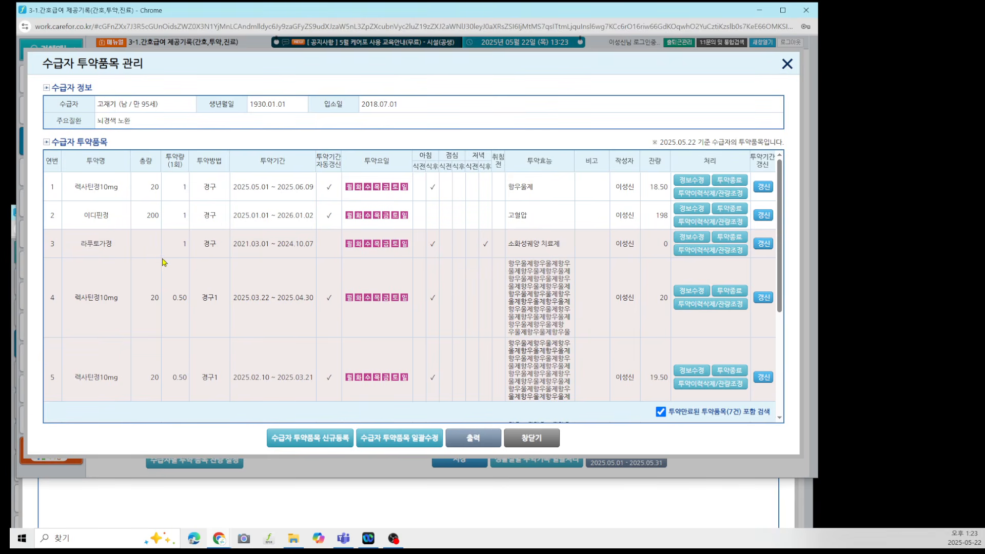
pyautogui.scroll(-3, 162, 284)
pyautogui.scroll(3, 171, 314)
pyautogui.click(660, 412)
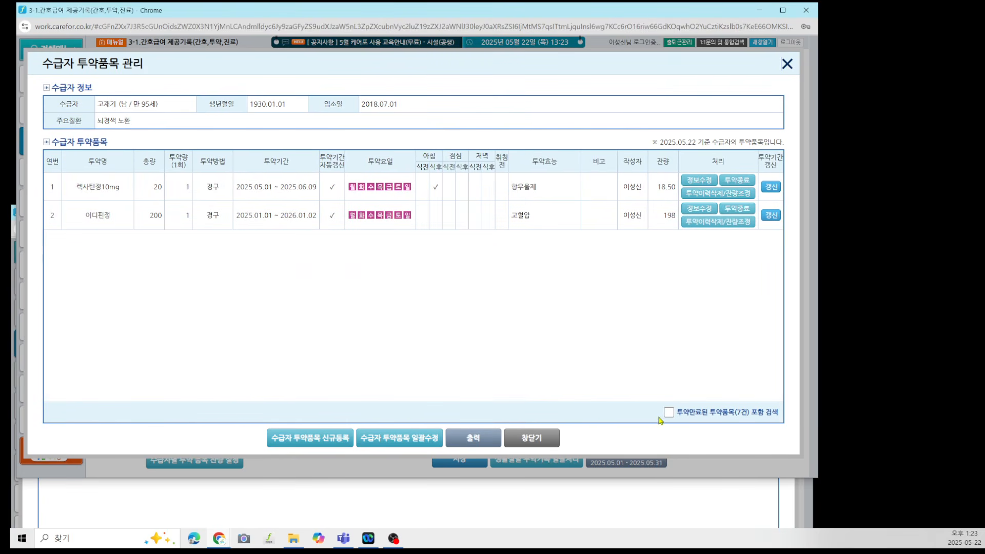
# Step: Switch to the dev-work window and view its expired medications by temporarily including 투약만료 items
pyautogui.click(468, 493)
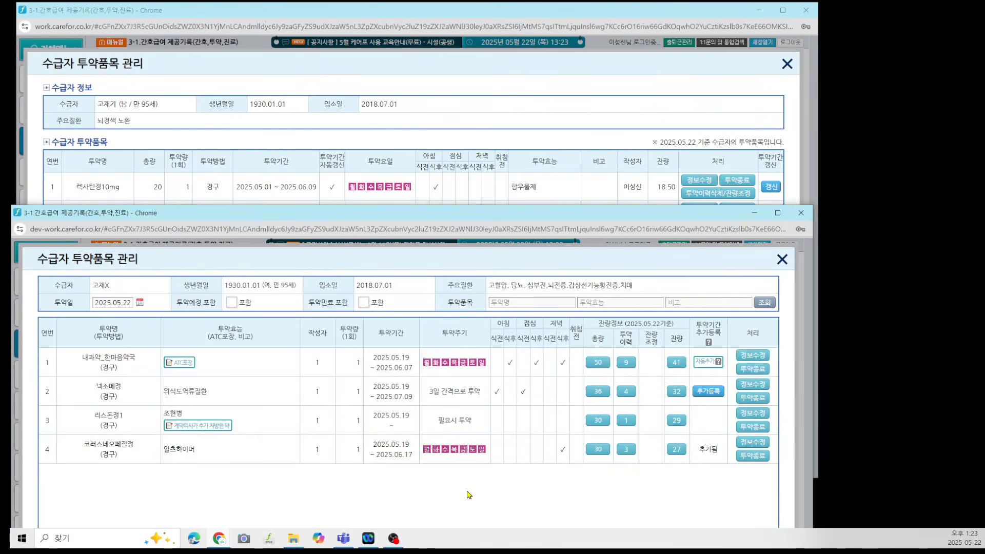
pyautogui.moveTo(361, 219); pyautogui.dragTo(372, 129)
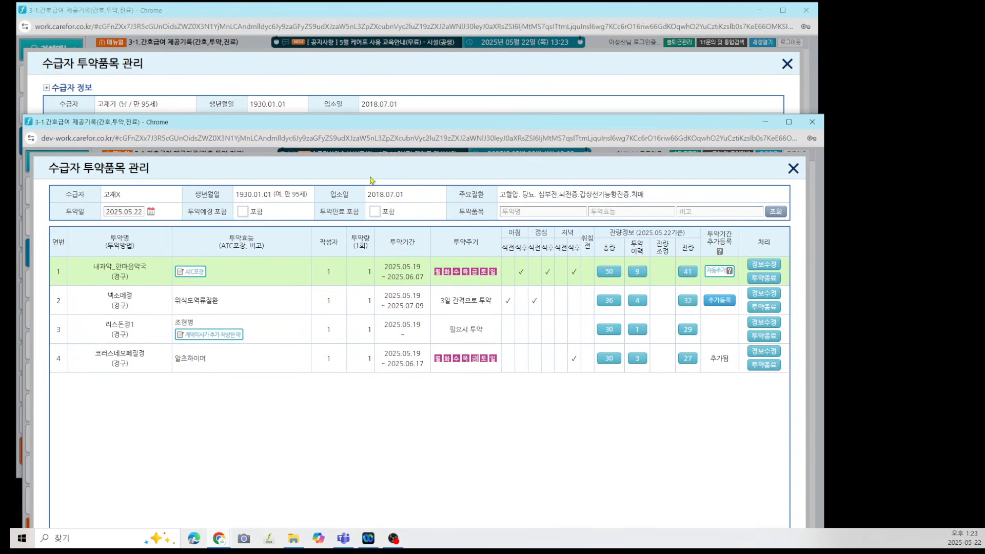
pyautogui.click(375, 211)
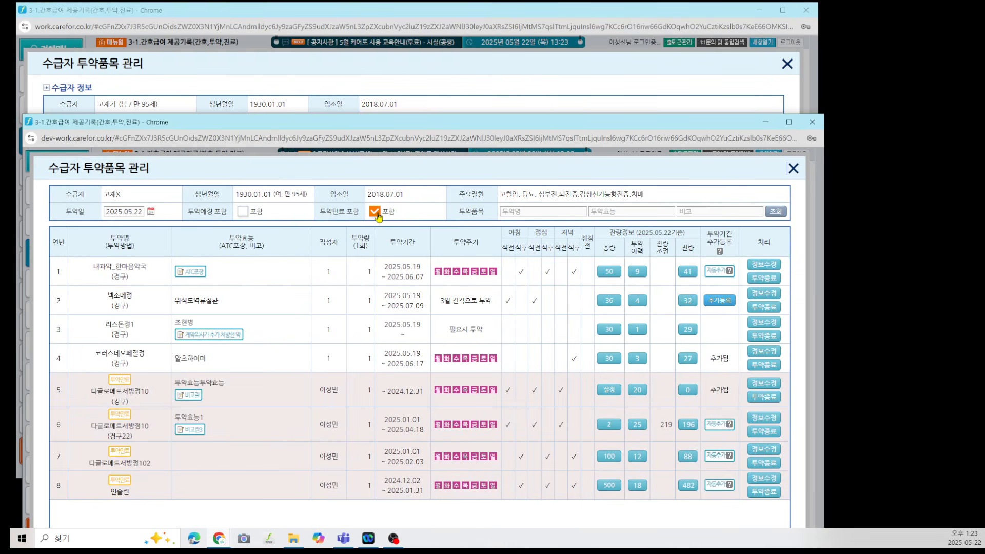
pyautogui.click(376, 213)
# Step: View scheduled and expired medications together in the dev-work list, and clear both the 투약예정 포함 and 투약만료 포함 filters
pyautogui.click(242, 211)
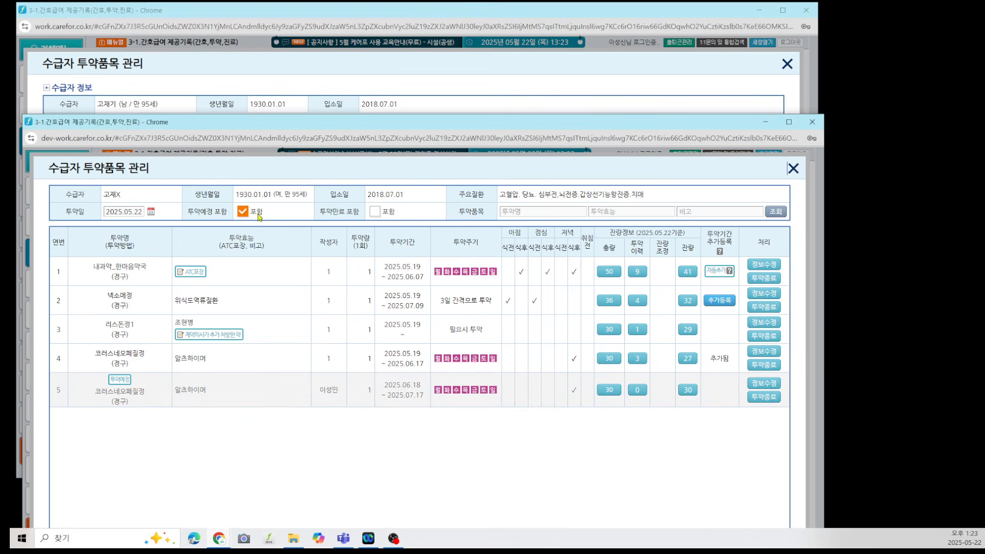
pyautogui.click(375, 217)
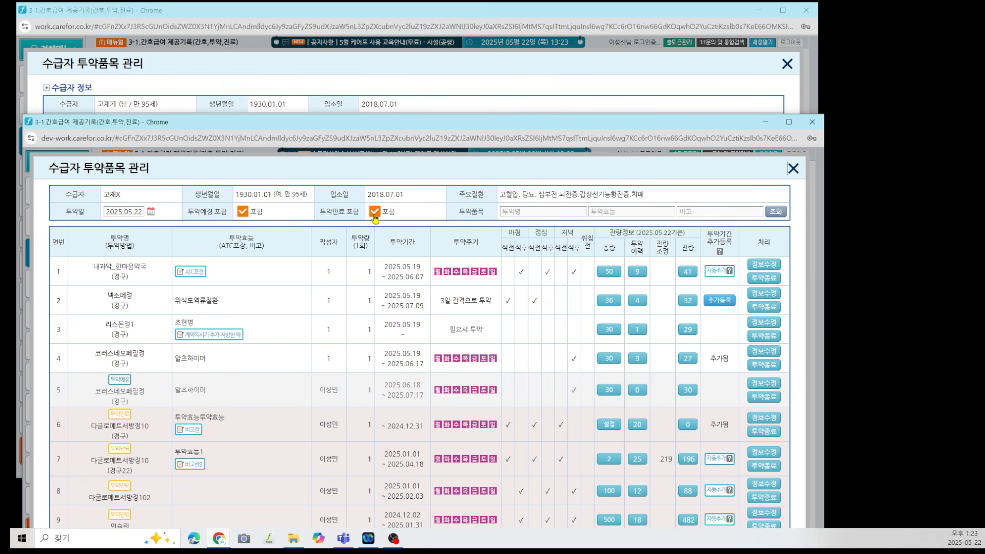
pyautogui.click(375, 217)
pyautogui.click(241, 213)
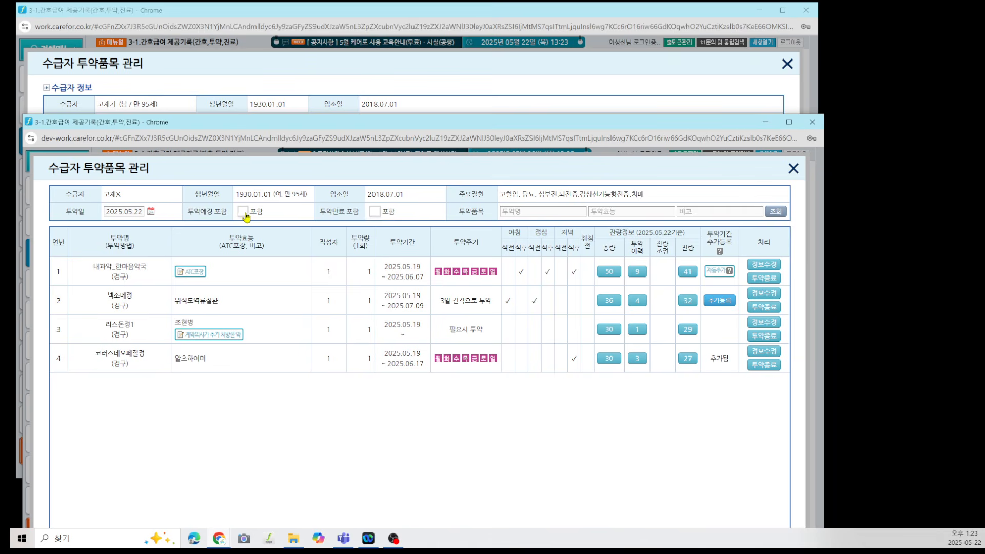
# Step: Compare the current medication list with the dev-work version's 투약품목 search options, focusing on the 투약명 field
pyautogui.click(408, 83)
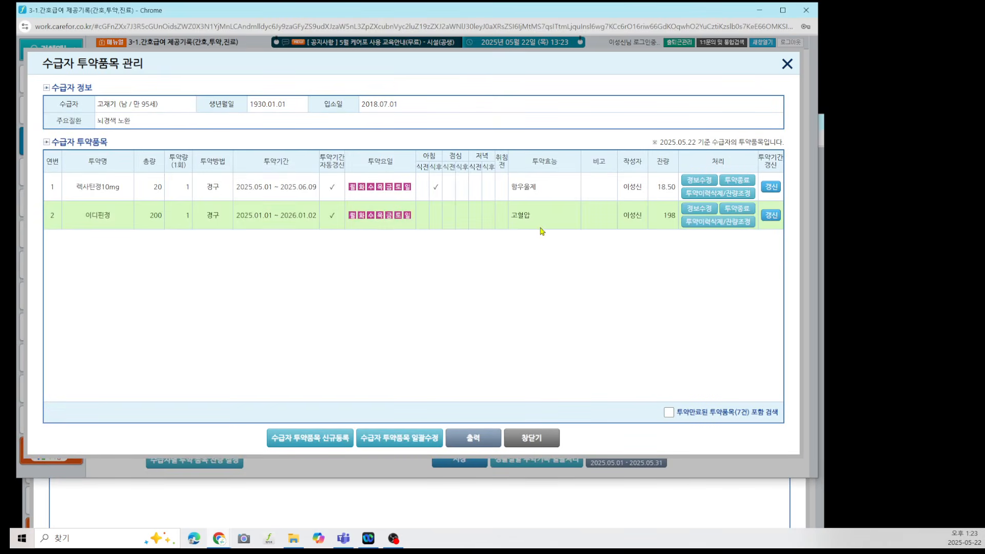
pyautogui.click(538, 507)
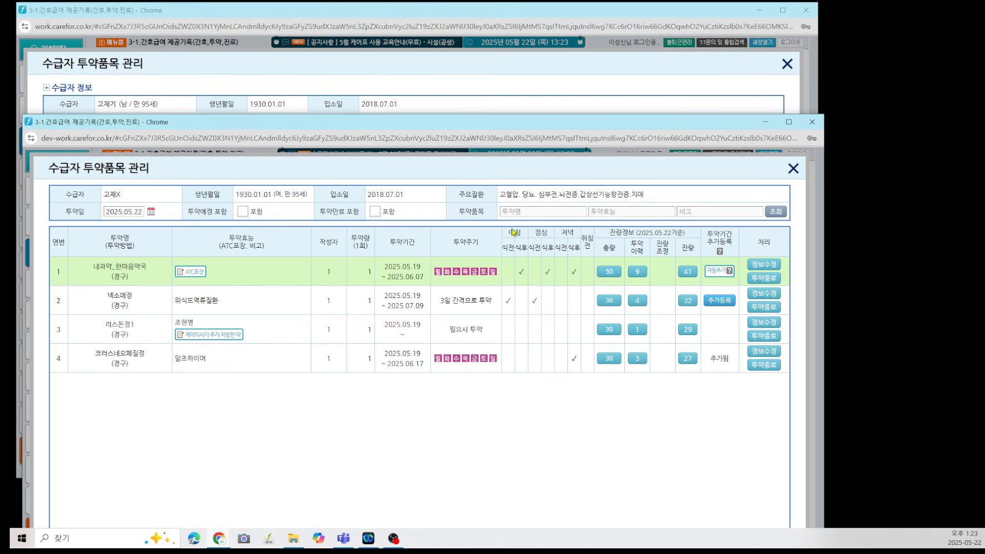
pyautogui.click(520, 212)
pyautogui.click(620, 83)
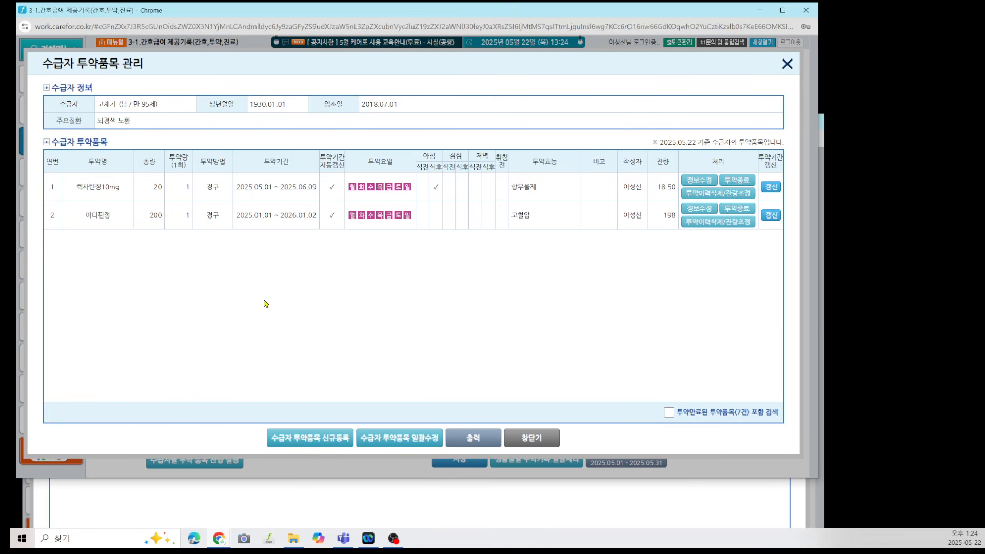
# Step: Switch to the dev-work window and search the 투약품목 list for the 투약명 리스돈
pyautogui.click(329, 518)
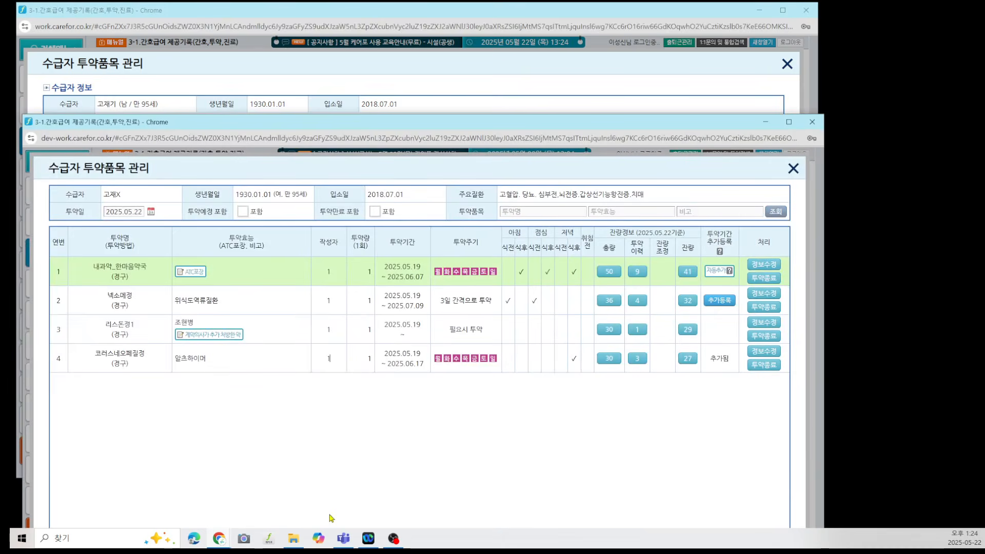
pyautogui.click(512, 212)
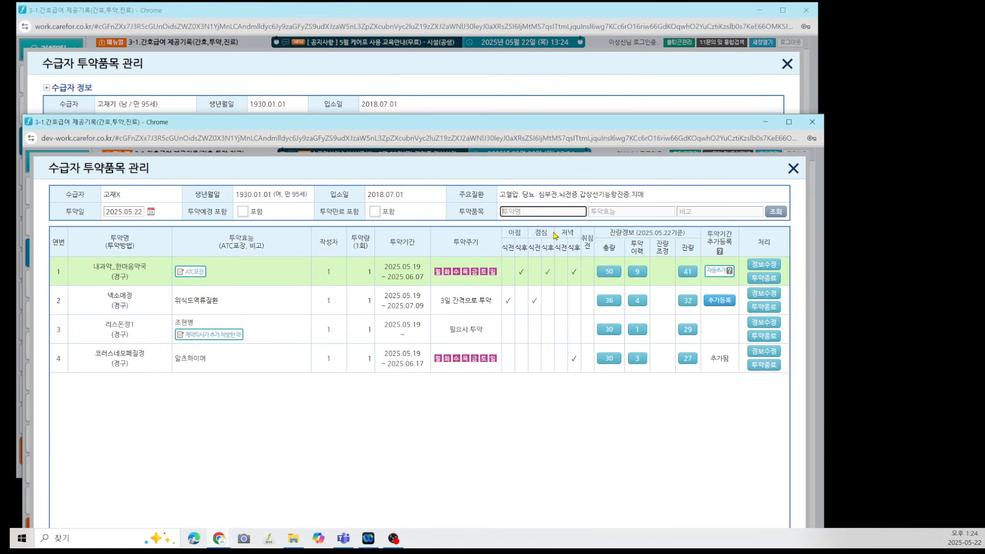
pyautogui.write('fl')
pyautogui.press('BackSpace')
pyautogui.press('BackSpace')
pyautogui.press('Hangul')
pyautogui.write('리스돈')
pyautogui.click(776, 215)
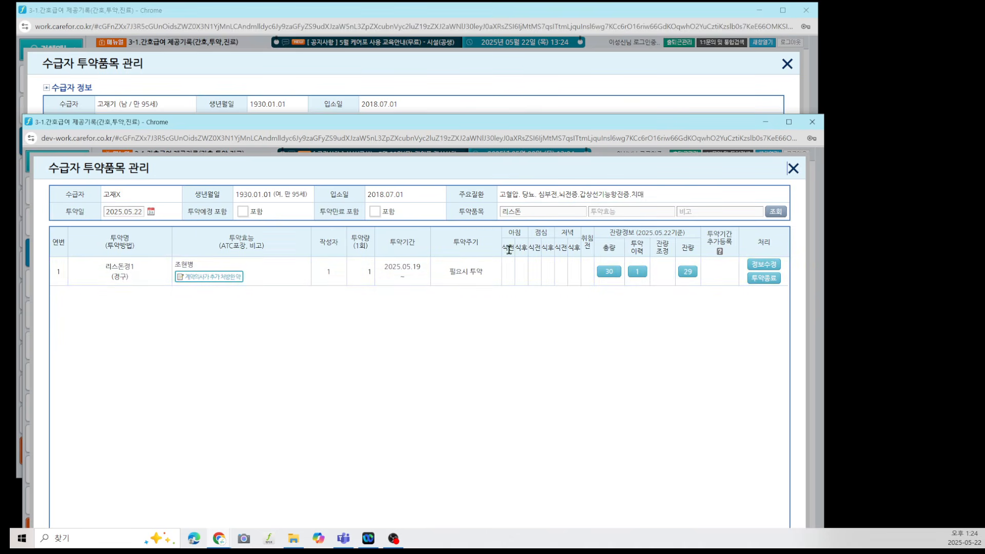
# Step: Clear the 투약명 search term, reload the full dev-work medication list, and move its window slightly upward
pyautogui.doubleClick(544, 210)
pyautogui.press('BackSpace')
pyautogui.click(782, 211)
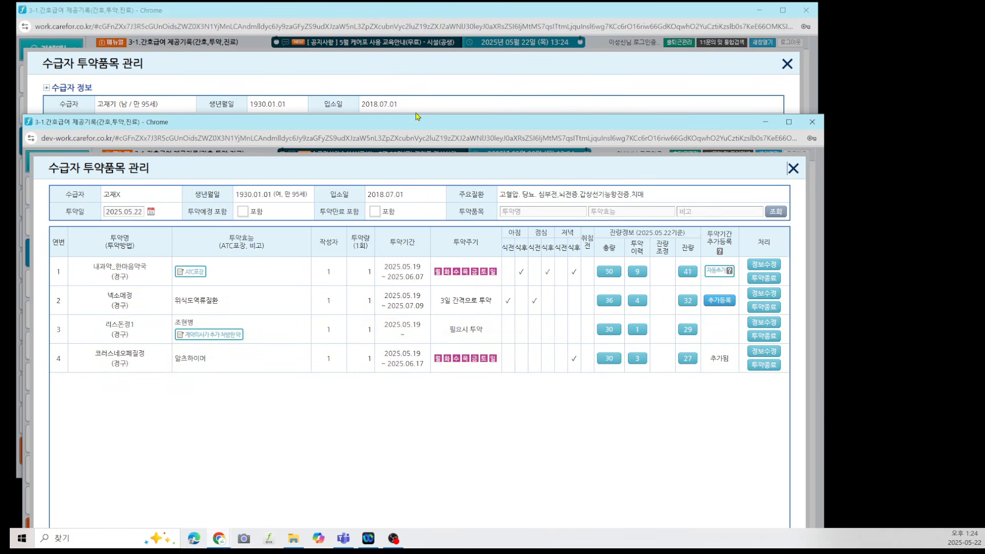
pyautogui.moveTo(413, 121); pyautogui.dragTo(411, 109)
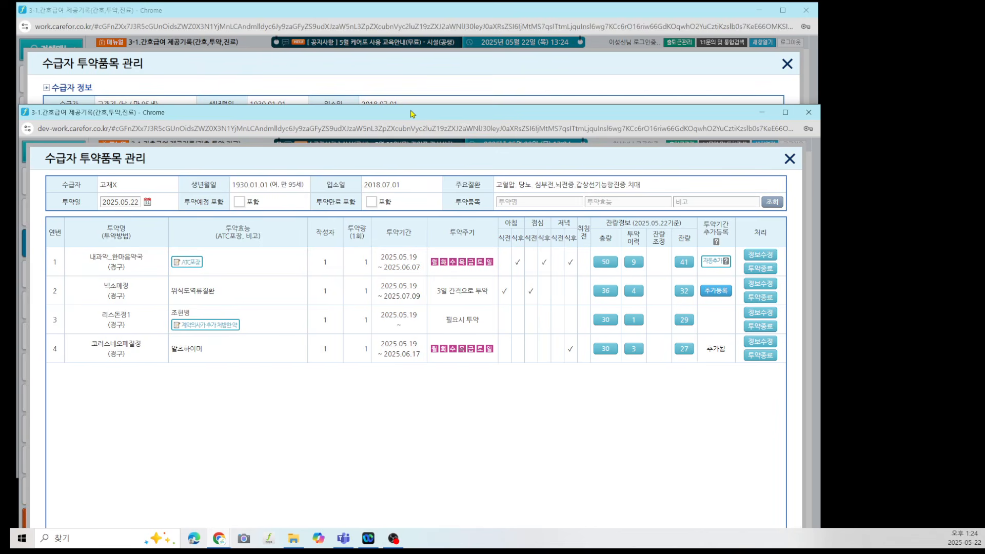
# Step: Compare the current version's separate 투약효능 and 비고 columns with the dev-work version's combined 투약효능 (ATC포장, 비고) column
pyautogui.click(394, 91)
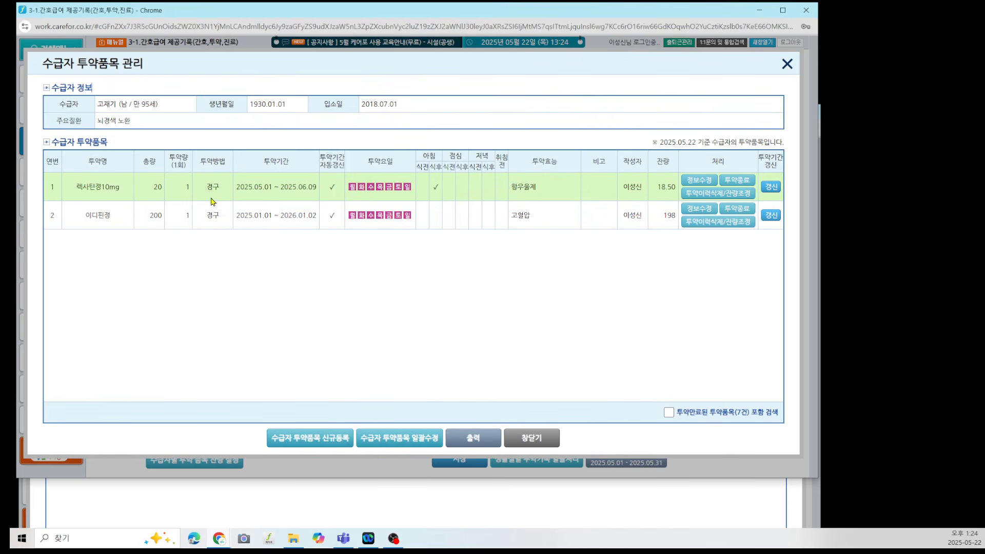
pyautogui.click(360, 519)
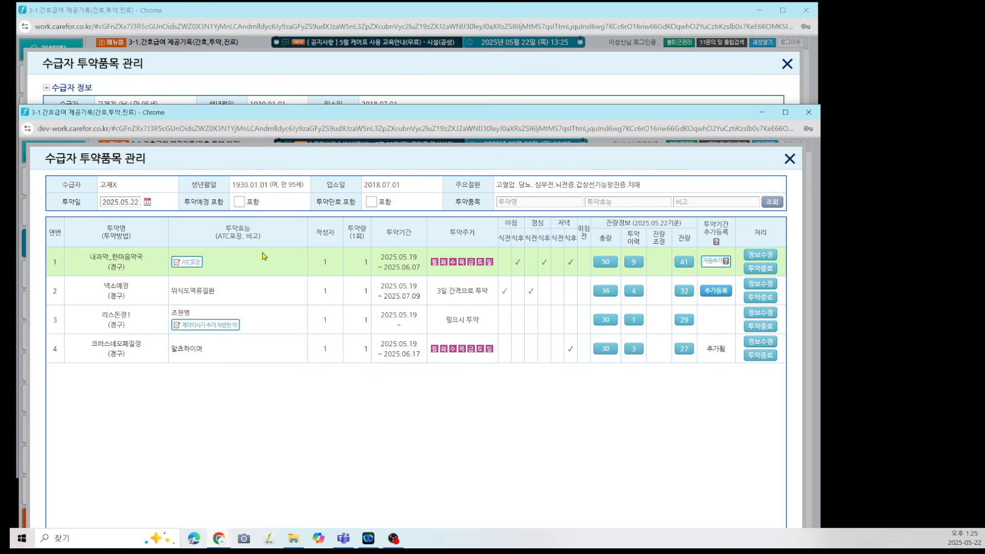
pyautogui.click(363, 100)
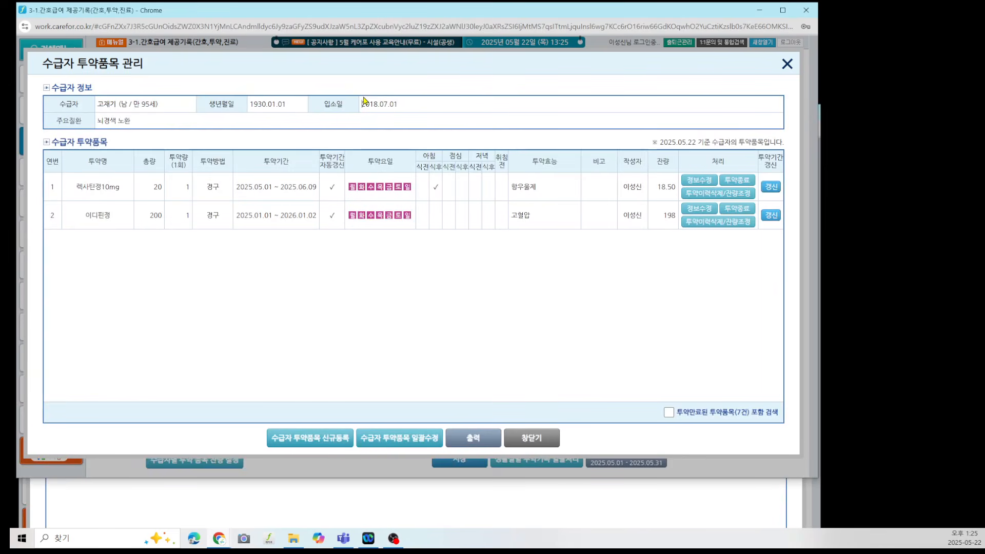
pyautogui.moveTo(533, 162); pyautogui.dragTo(547, 163)
pyautogui.moveTo(610, 170); pyautogui.dragTo(590, 170)
pyautogui.click(366, 519)
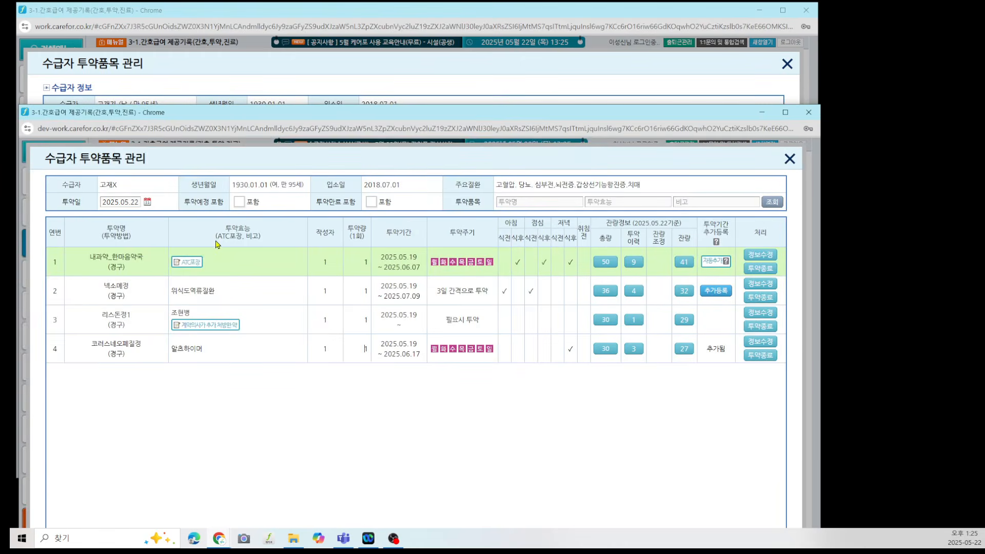
pyautogui.moveTo(226, 227); pyautogui.dragTo(265, 239)
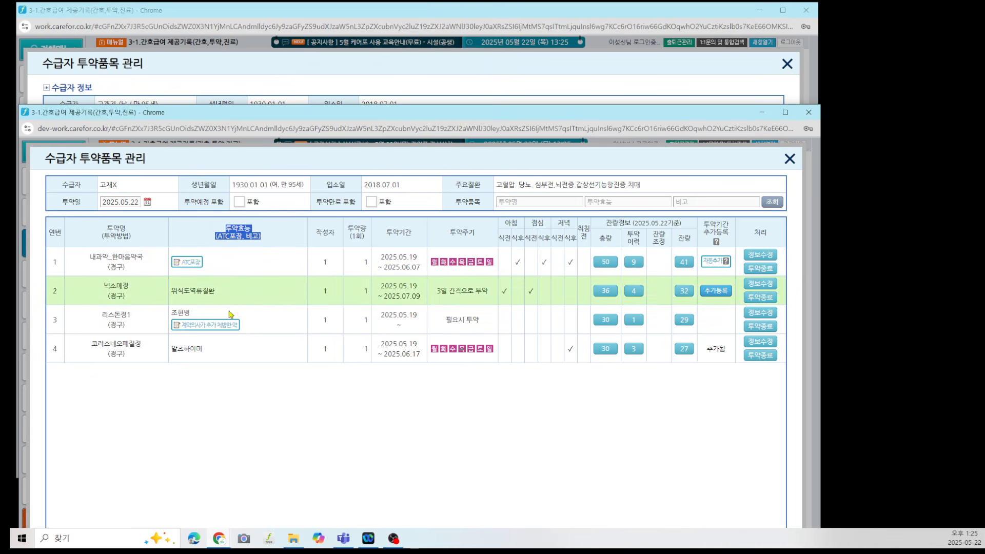
pyautogui.click(286, 250)
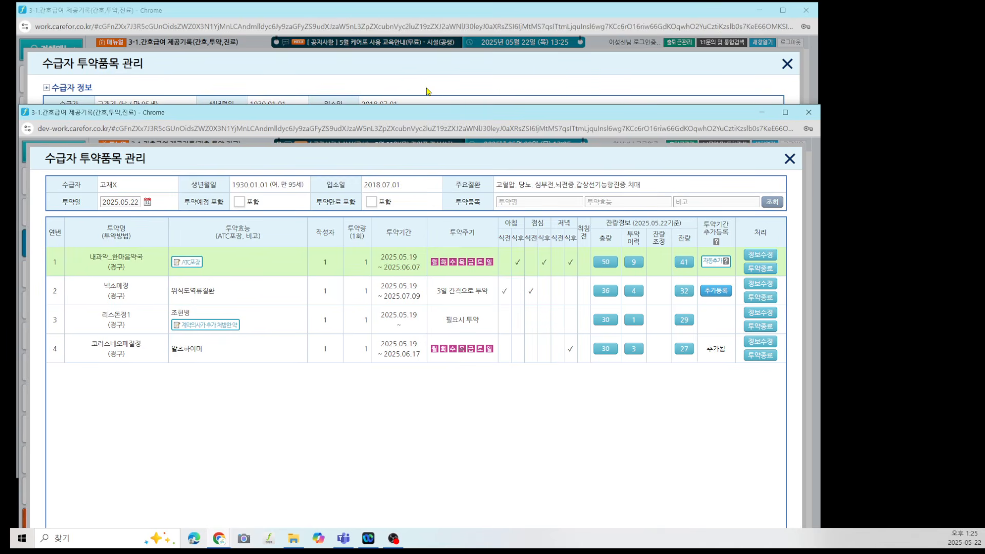
# Step: Compare the current version's 처리 column with the dev-work list, ending in the dev-work window
pyautogui.click(426, 91)
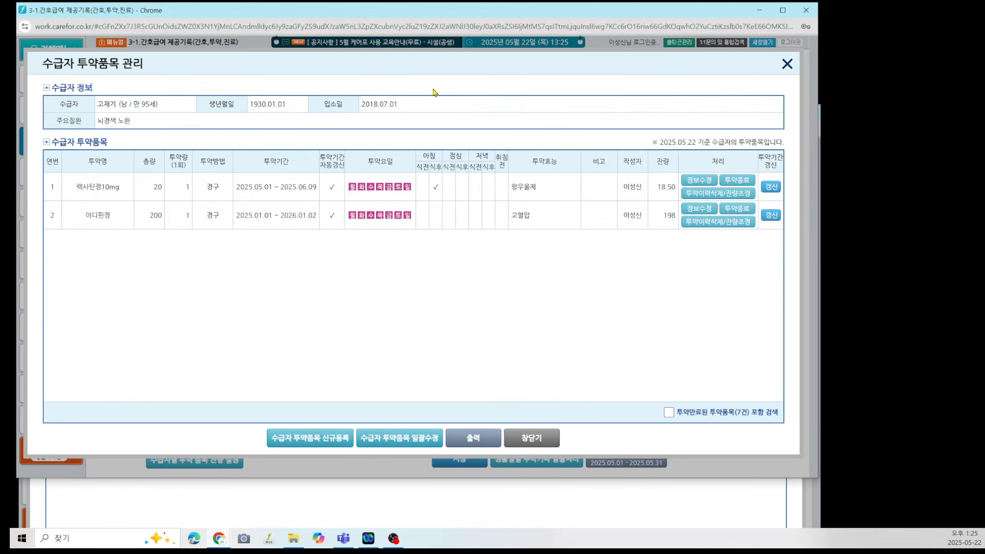
pyautogui.click(564, 512)
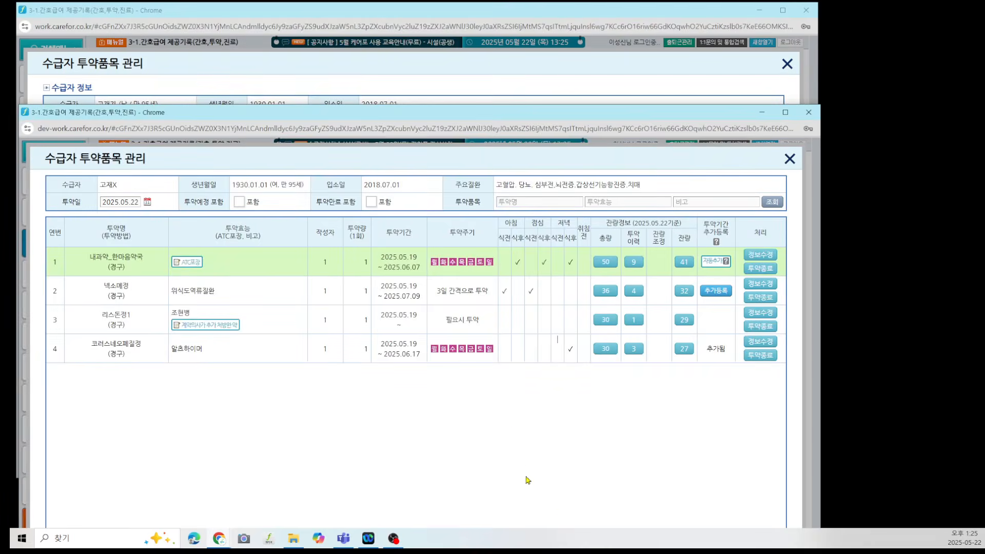
pyautogui.click(595, 86)
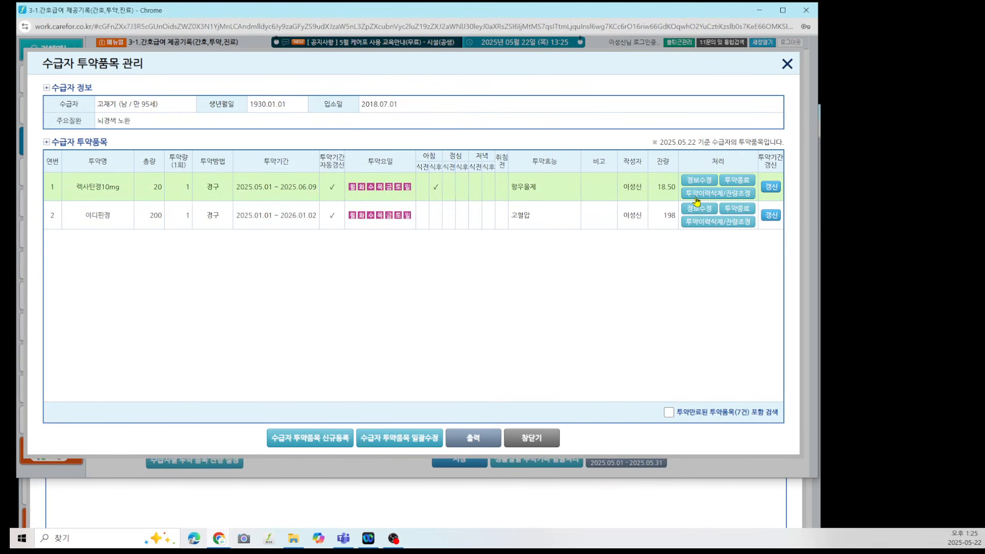
pyautogui.doubleClick(717, 161)
pyautogui.click(624, 508)
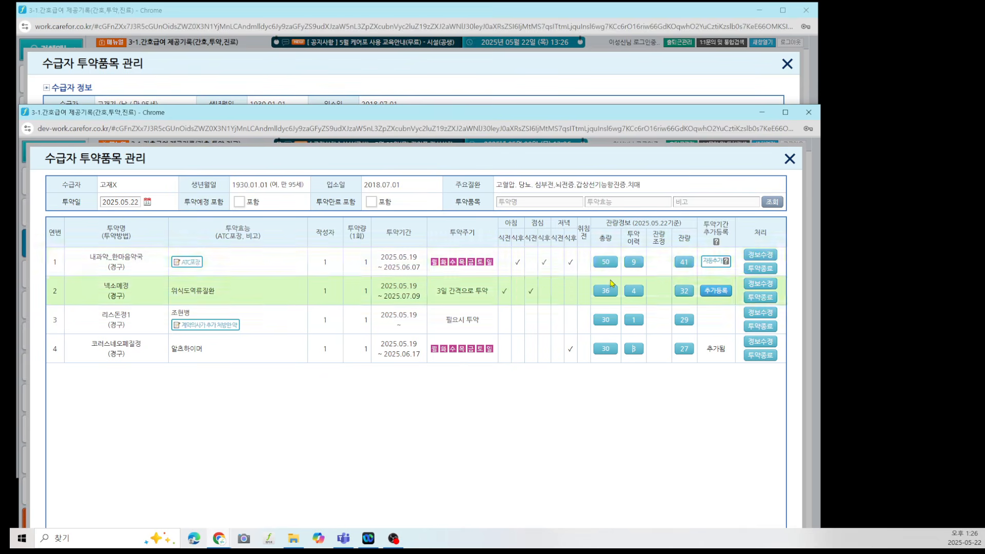
# Step: View the 총량수정 and 정보 수정 forms of 내과약_한마음약국 in dev-work, focusing on 총량, and close both without saving
pyautogui.click(599, 264)
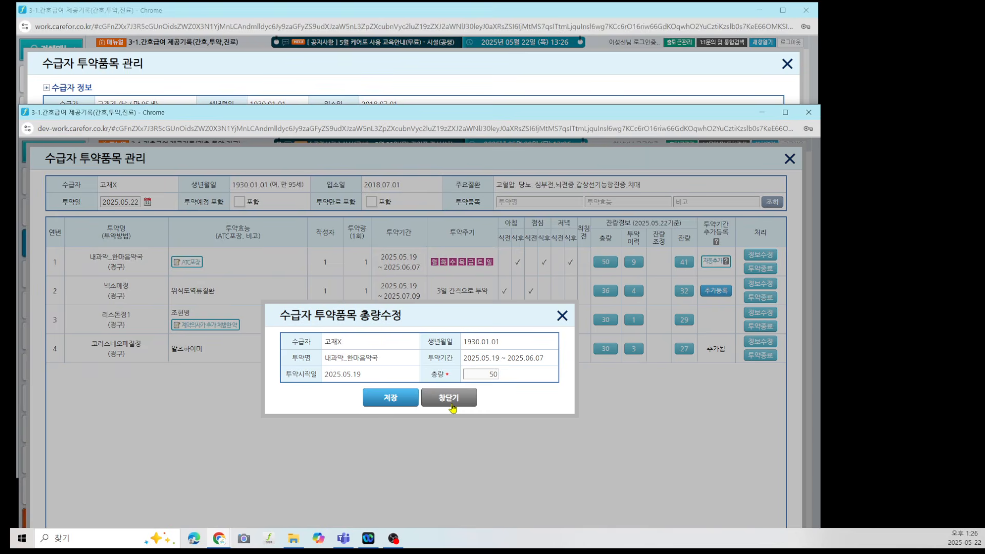
pyautogui.click(452, 405)
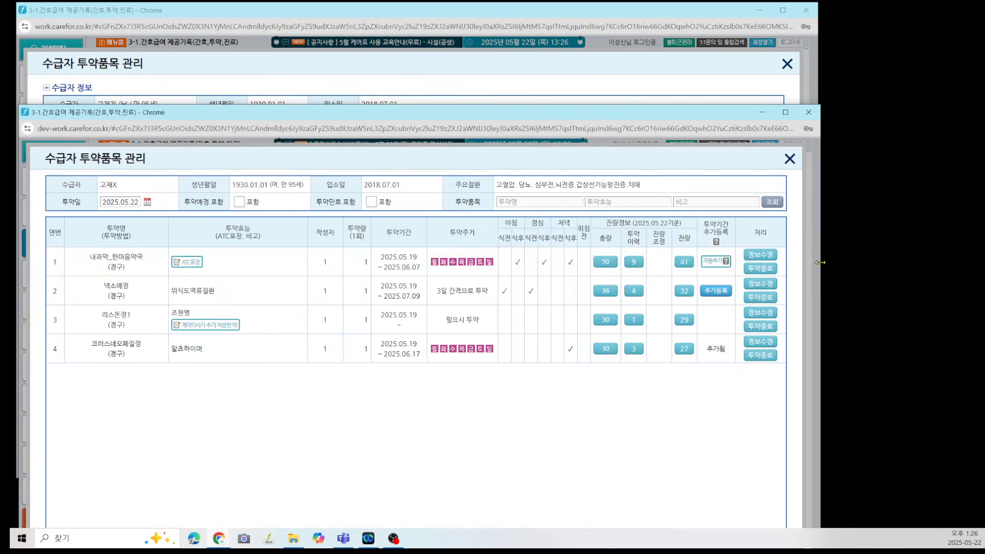
pyautogui.click(763, 255)
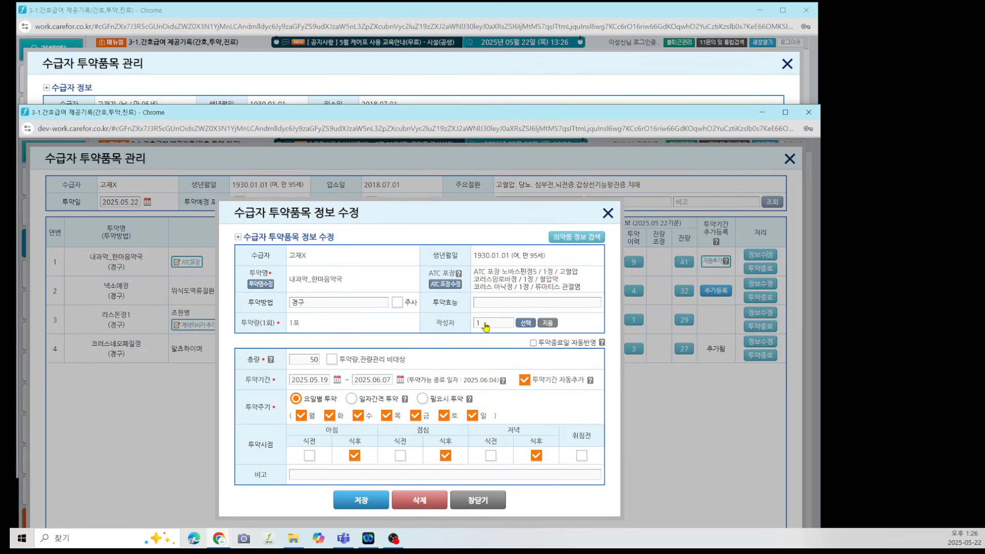
pyautogui.click(310, 361)
pyautogui.click(490, 499)
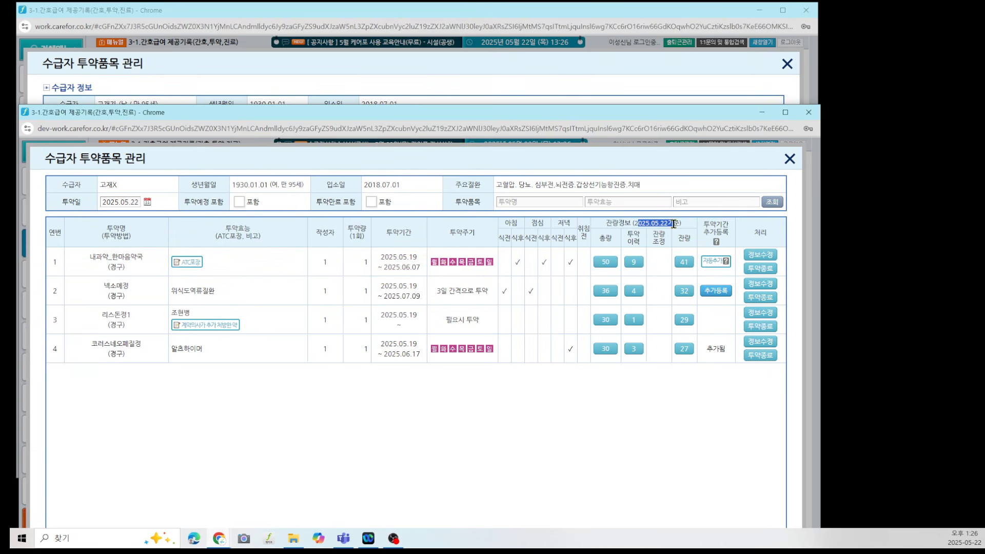
# Step: Examine the reference date of 잔량정보 and the editable 총량 value of 내과약_한마음약국, closing the form without saving
pyautogui.moveTo(638, 224); pyautogui.dragTo(673, 224)
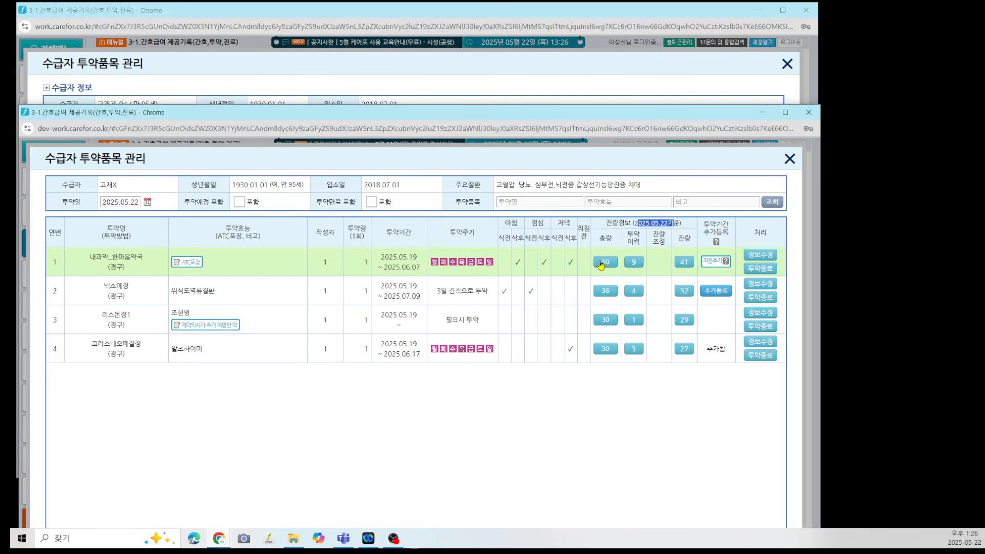
pyautogui.click(601, 262)
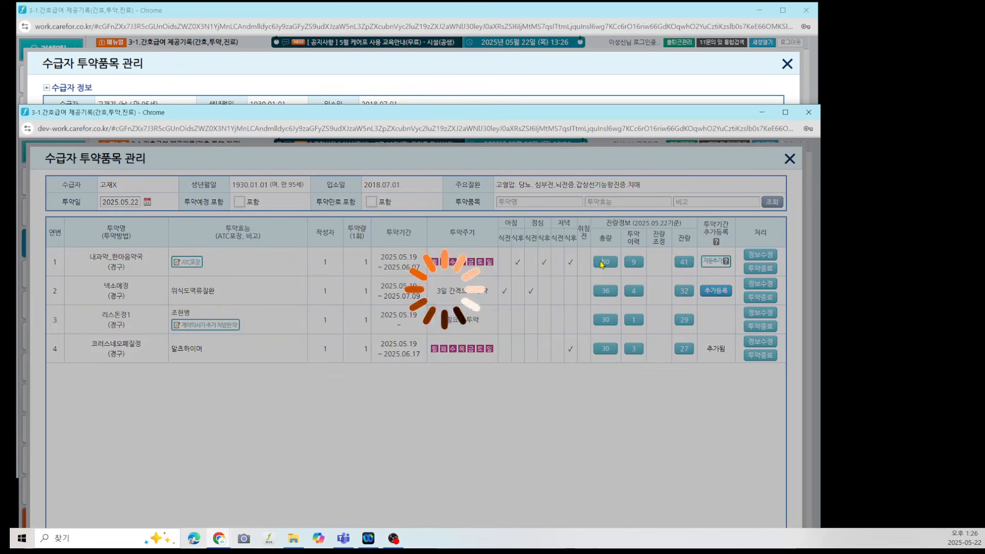
pyautogui.doubleClick(476, 373)
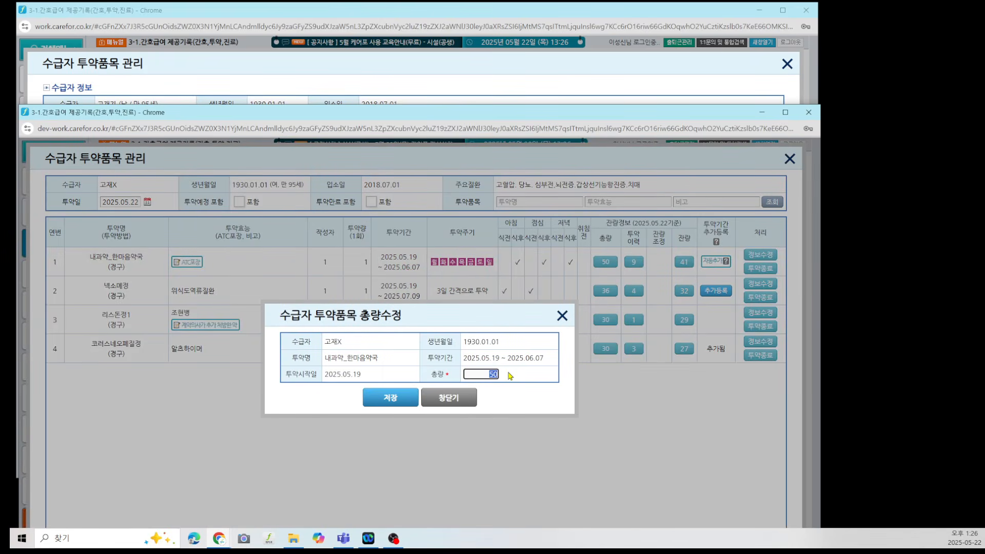
pyautogui.click(449, 398)
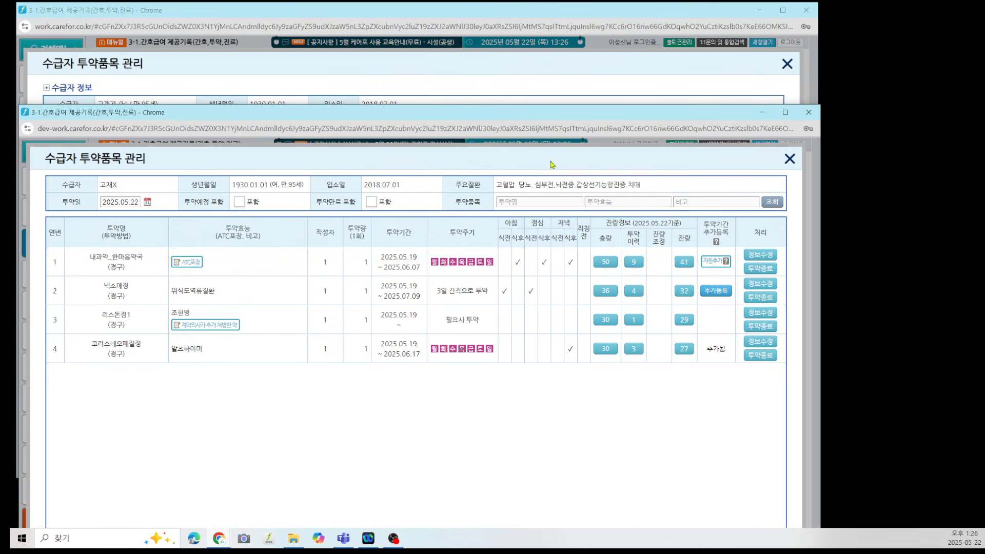
# Step: Compare the current version's 투약이력삭제/잔량조정 dialog for 렉사틴정10mg with dev-work's 투약이력 dialog for 내과약_한마음약국, and close the dev-work one
pyautogui.click(526, 71)
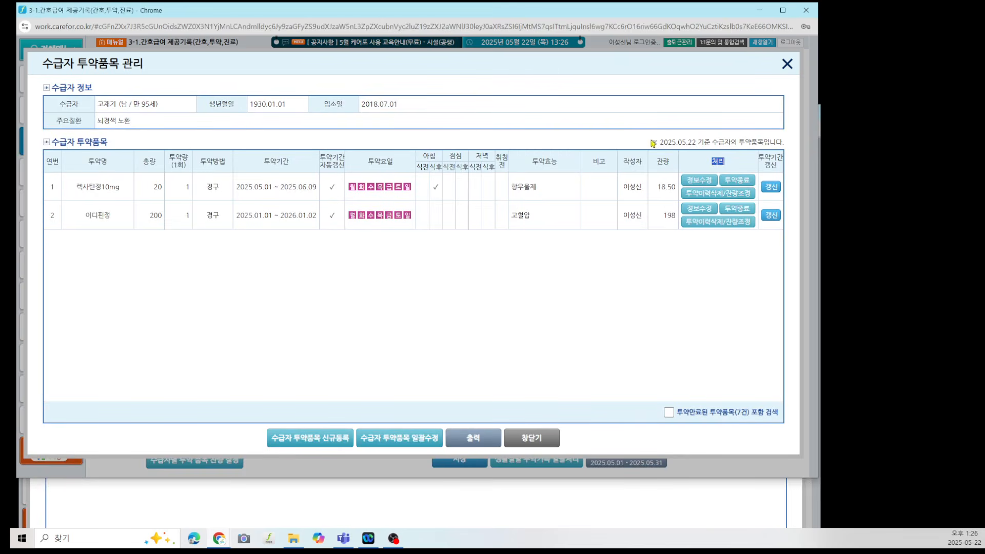
pyautogui.click(699, 195)
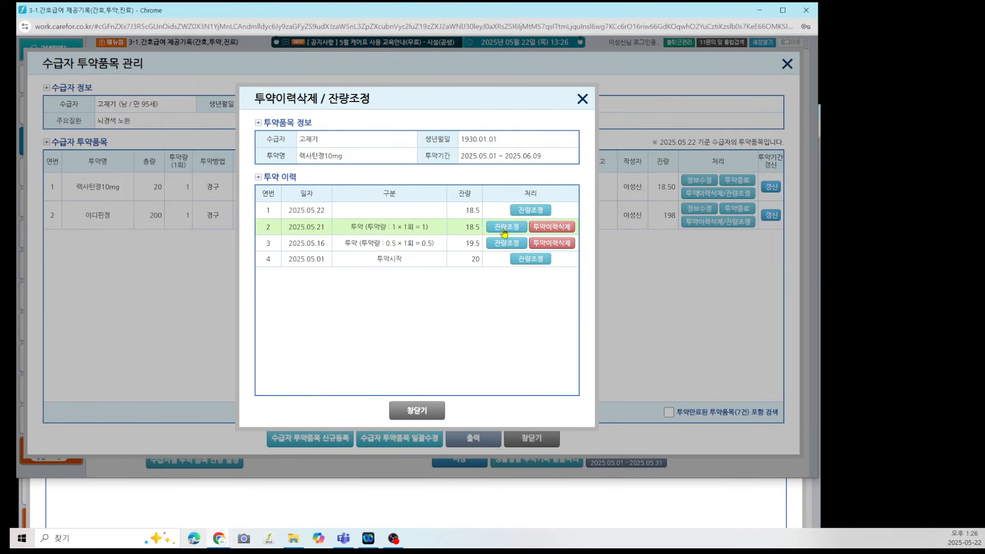
pyautogui.click(456, 511)
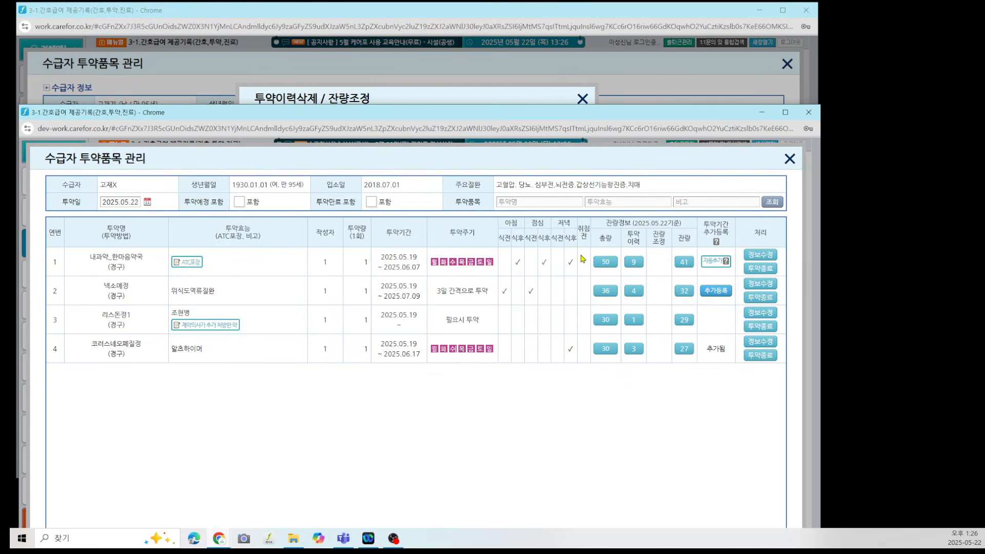
pyautogui.click(633, 261)
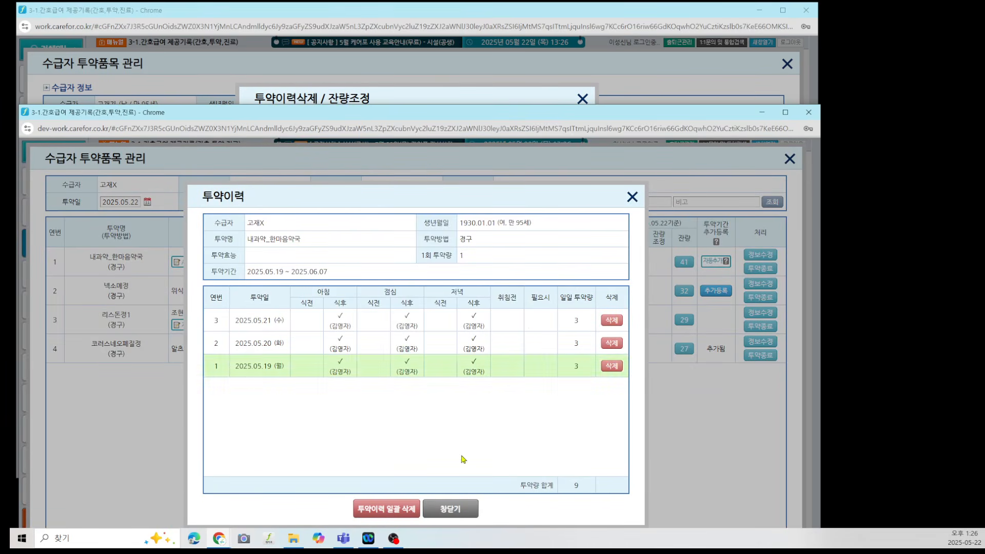
pyautogui.click(449, 511)
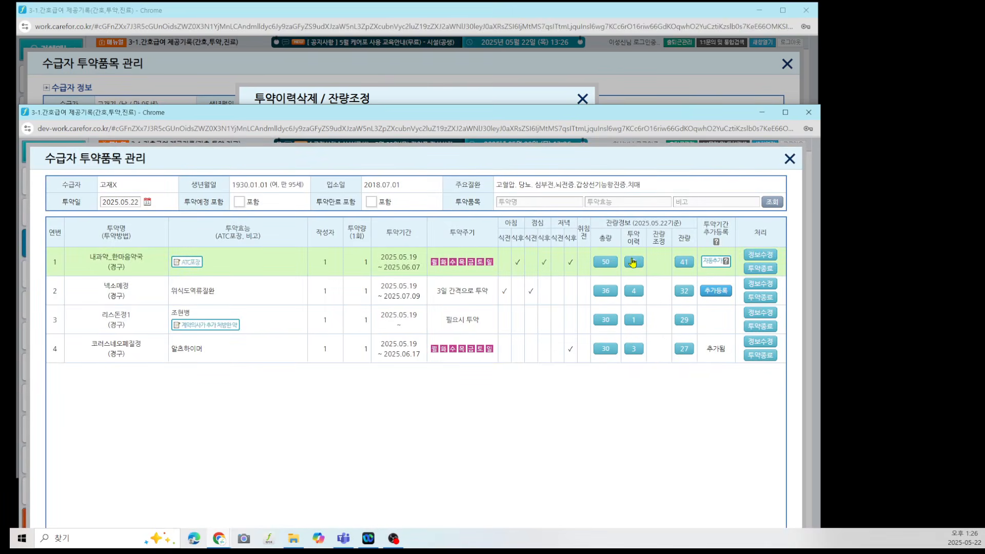
# Step: Reopen 투약이력 for 내과약_한마음약국, start deleting the 2025.05.21 record but cancel, and examine the 투약이력 일괄 삭제 option
pyautogui.click(633, 262)
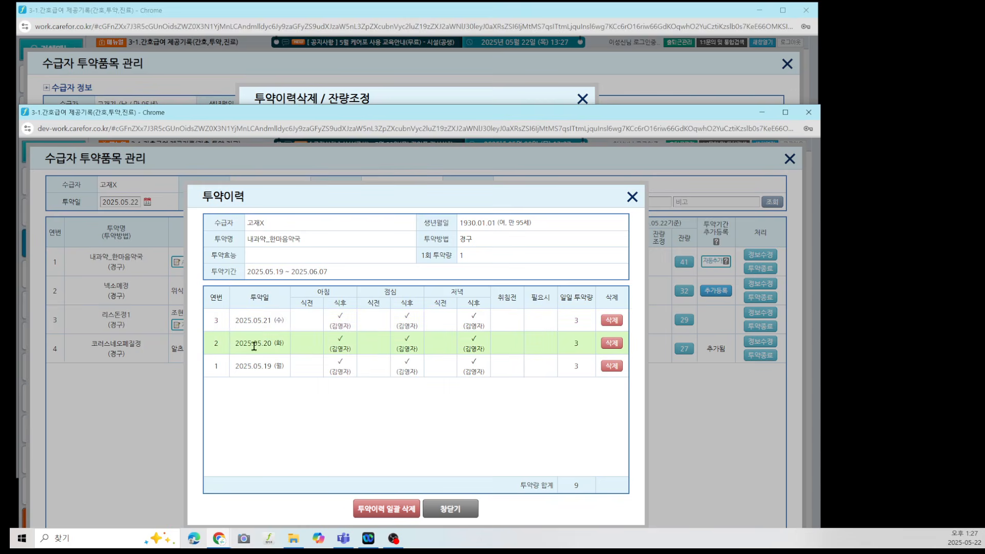
pyautogui.click(610, 321)
pyautogui.click(508, 188)
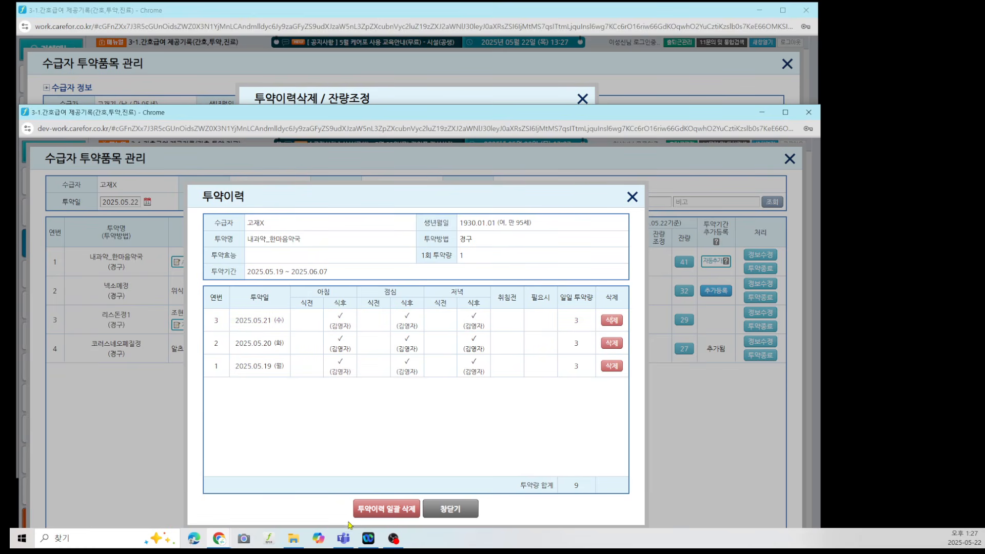
pyautogui.moveTo(351, 510); pyautogui.dragTo(416, 513)
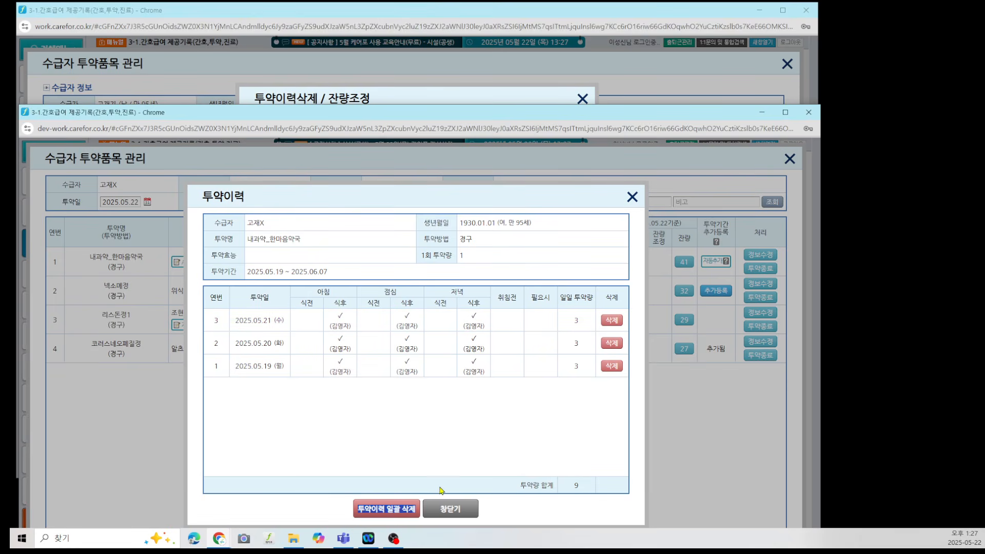
# Step: Switch to the current version, delete the 2025.05.21 medication record of 렉사틴정10mg, and close and reopen its history
pyautogui.hotkey('alt', 'Tab')
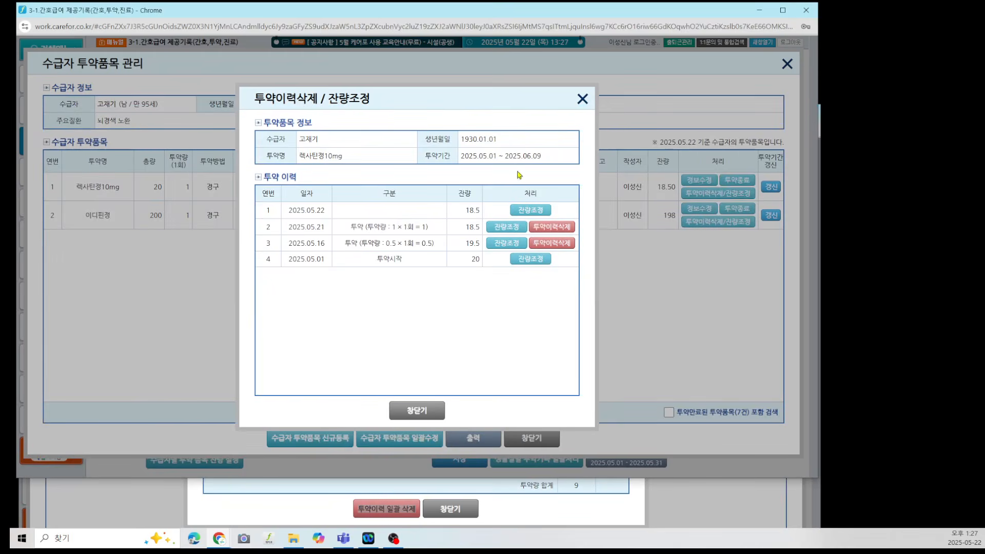
pyautogui.click(546, 226)
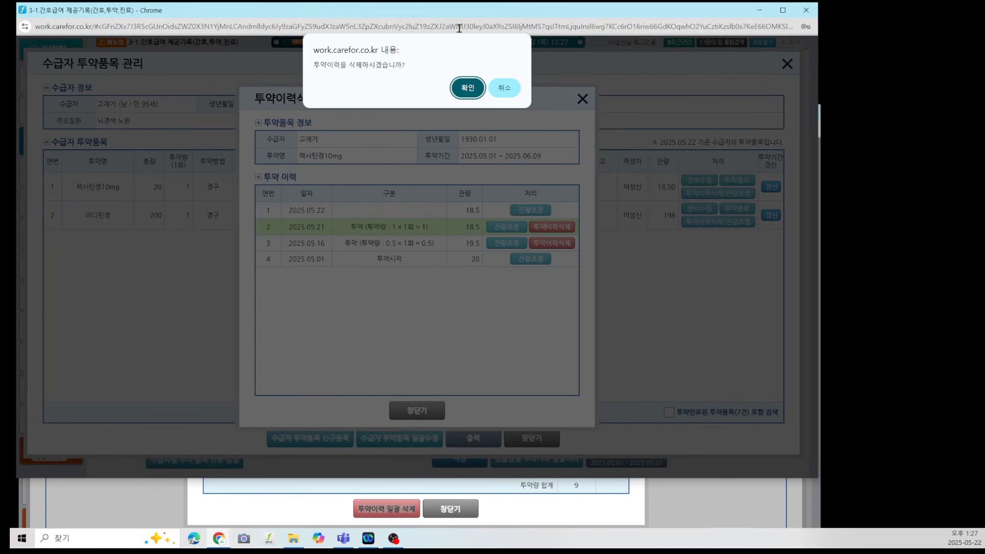
pyautogui.click(480, 88)
pyautogui.click(424, 412)
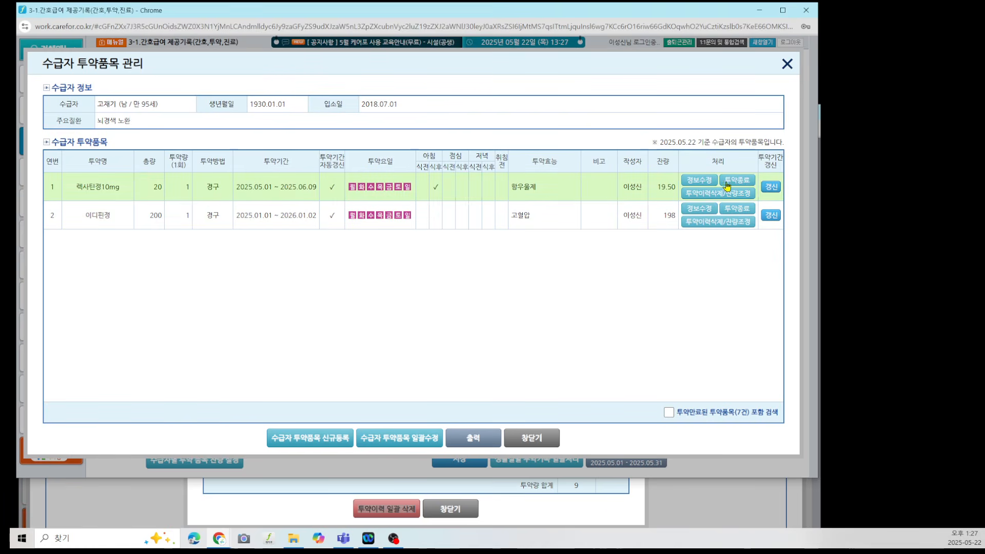
pyautogui.click(728, 198)
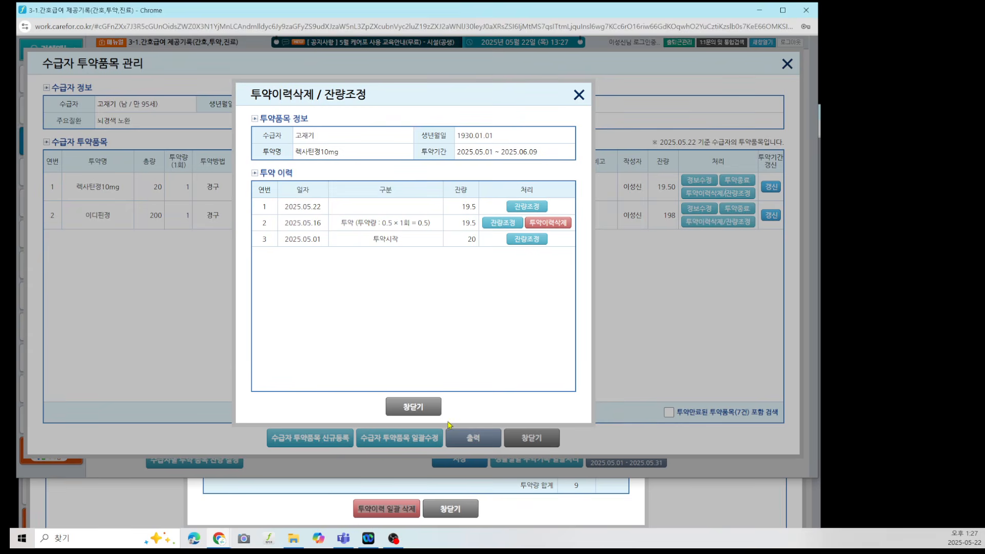
# Step: Close the current version's history, switch to dev-work, and list 내과약_한마음약국's records in 투약이력 일괄 삭제 for 2025.05.19 to 2025.05.21
pyautogui.click(422, 412)
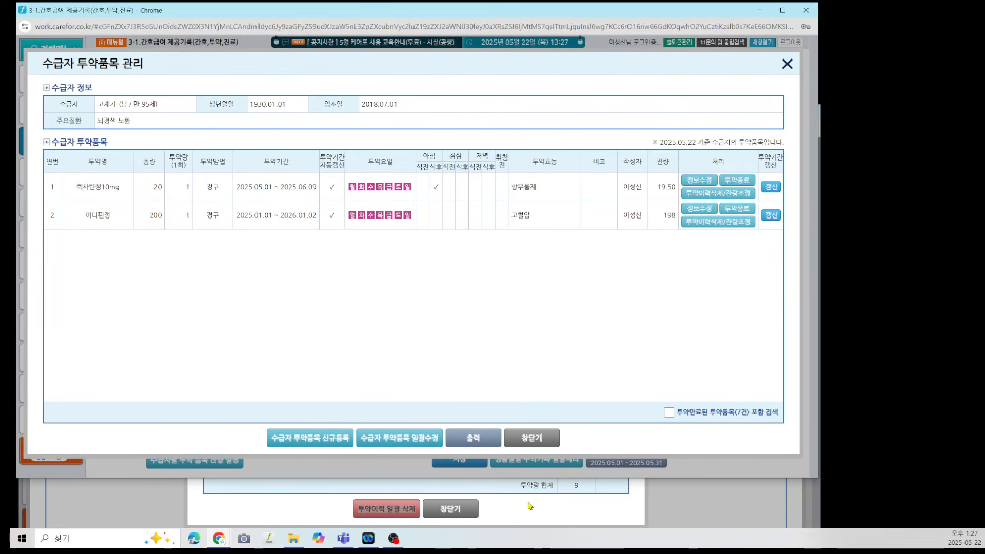
pyautogui.click(534, 486)
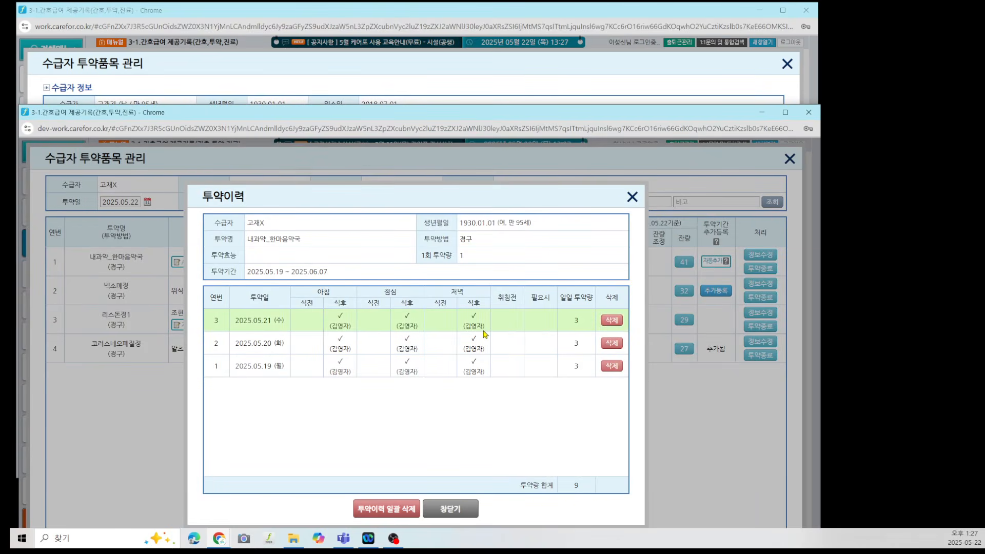
pyautogui.click(382, 513)
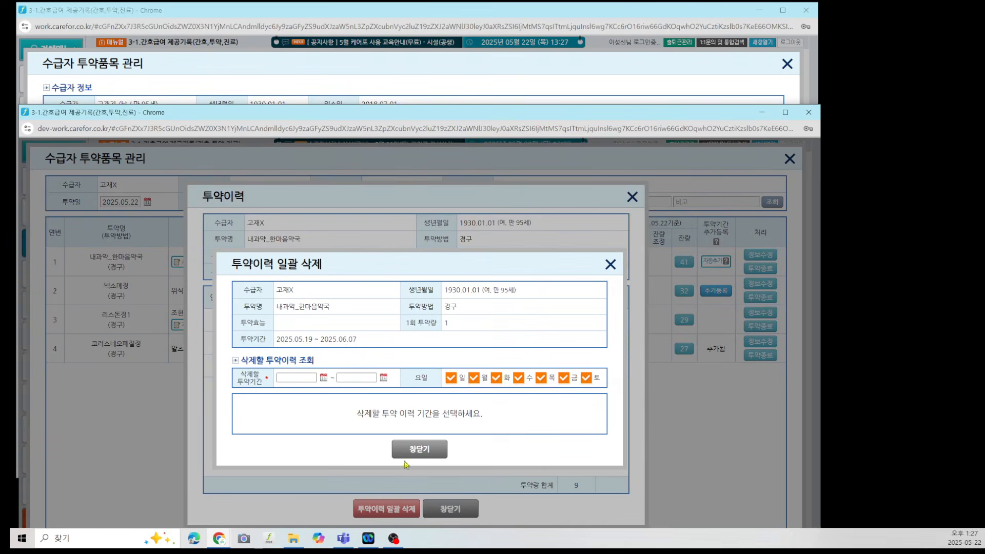
pyautogui.click(310, 380)
pyautogui.click(305, 462)
pyautogui.click(362, 377)
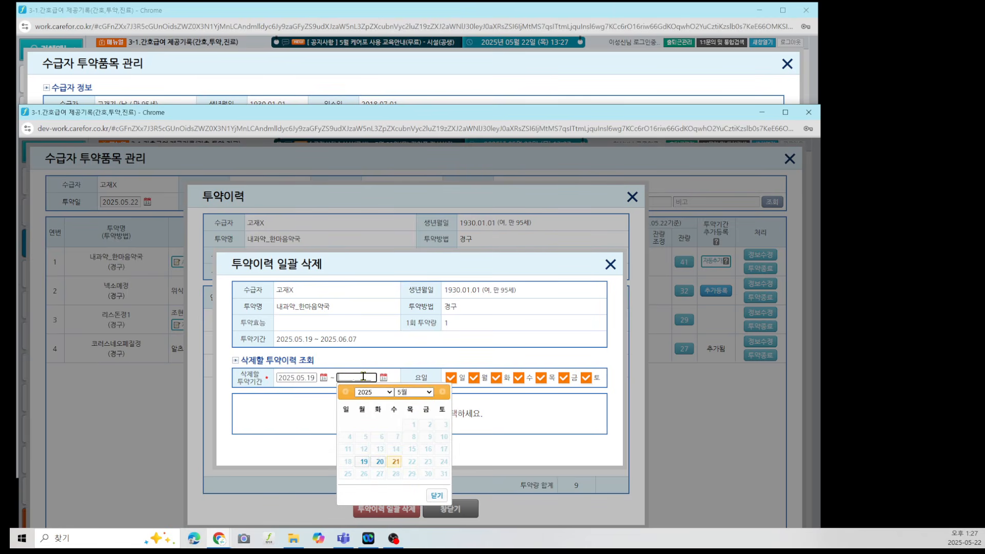
pyautogui.click(391, 463)
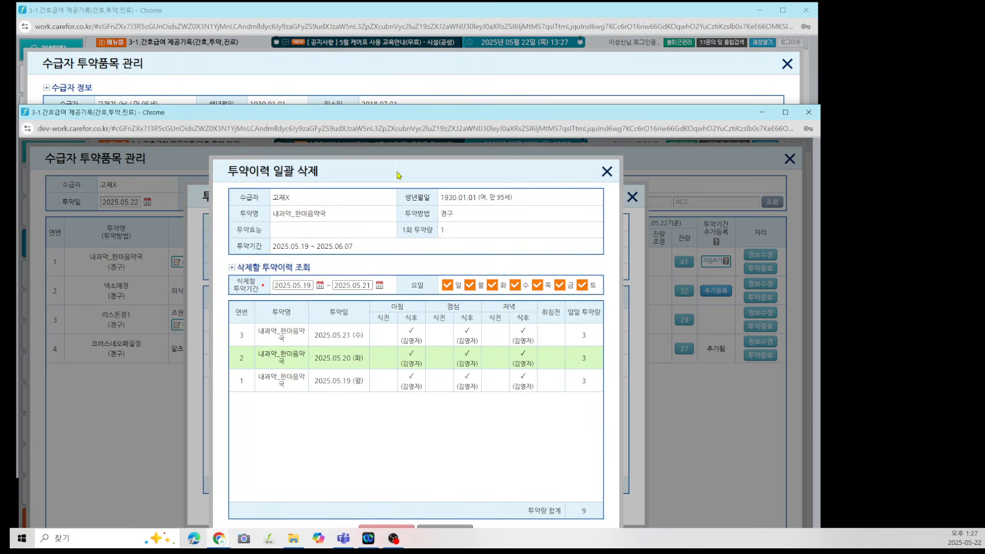
# Step: Examine the records and delete option in 투약이력 일괄 삭제, closing it and the 투약이력 dialog without deleting anything
pyautogui.moveTo(395, 118); pyautogui.dragTo(400, 82)
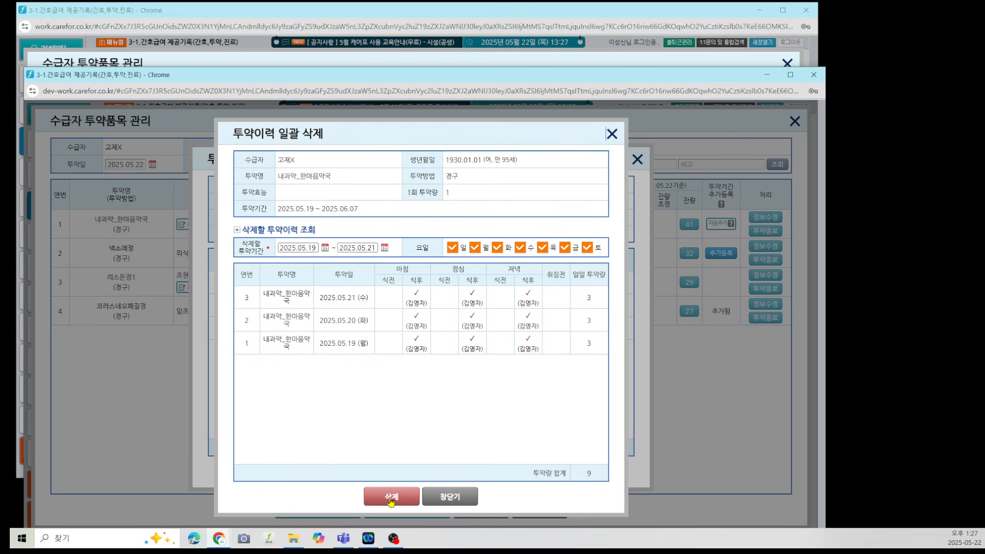
pyautogui.click(461, 498)
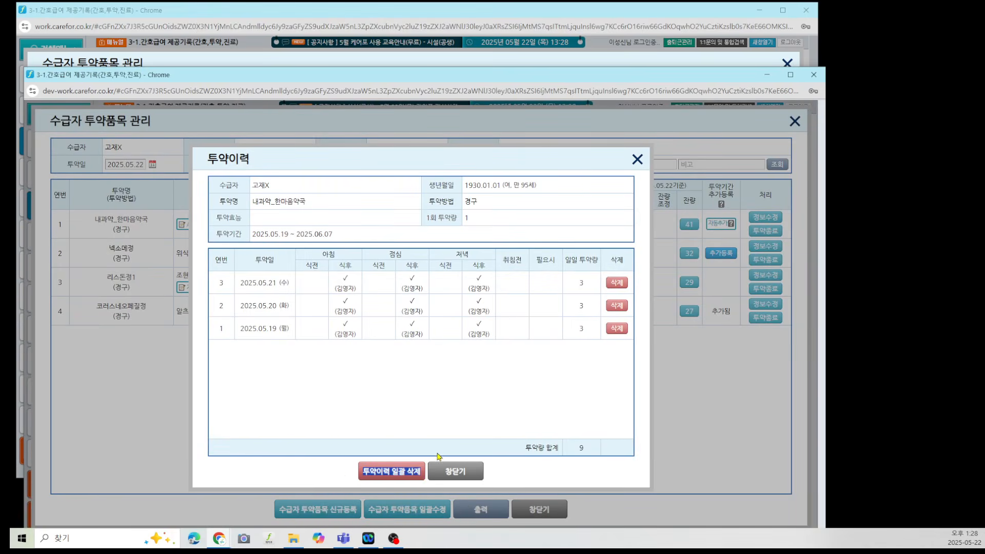
pyautogui.click(453, 444)
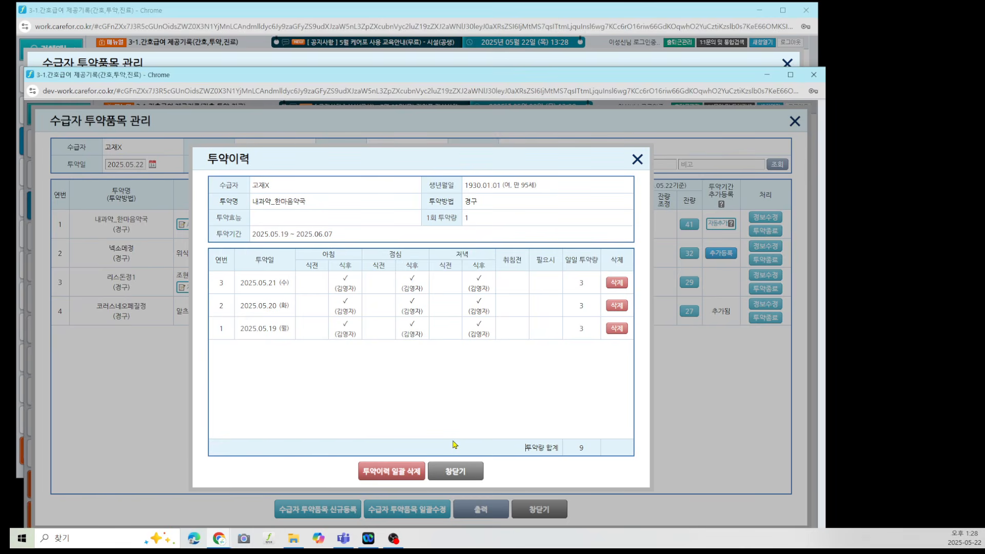
pyautogui.click(449, 472)
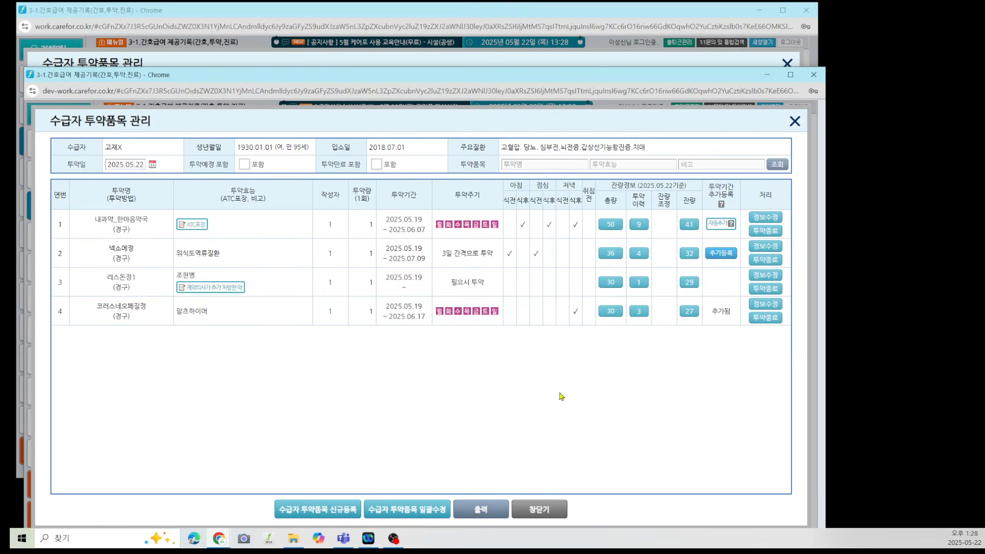
# Step: Compare the current version's 투약기간 갱신 column with dev-work's 투약기간 추가등록 column, and examine the medication period of 내과약_한마음약국
pyautogui.click(656, 62)
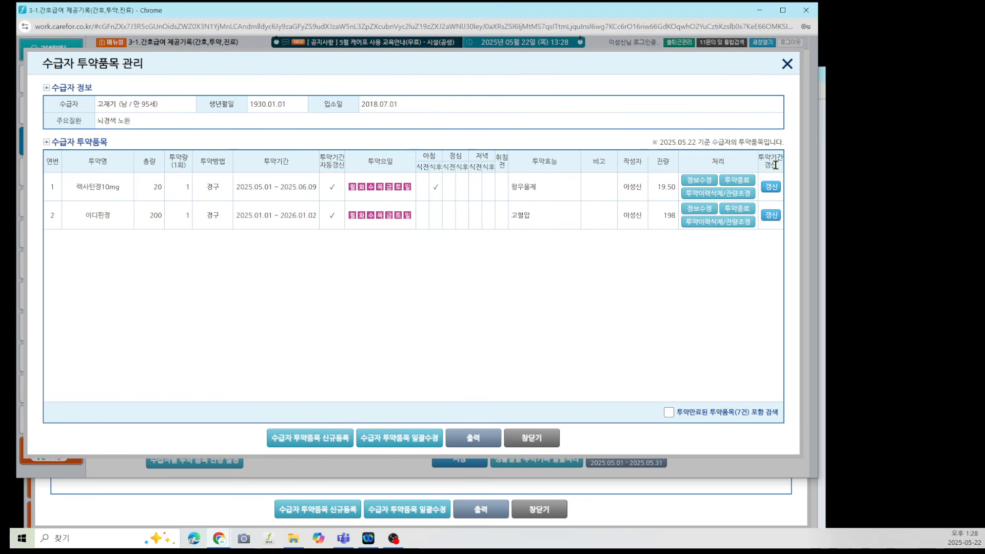
pyautogui.click(771, 190)
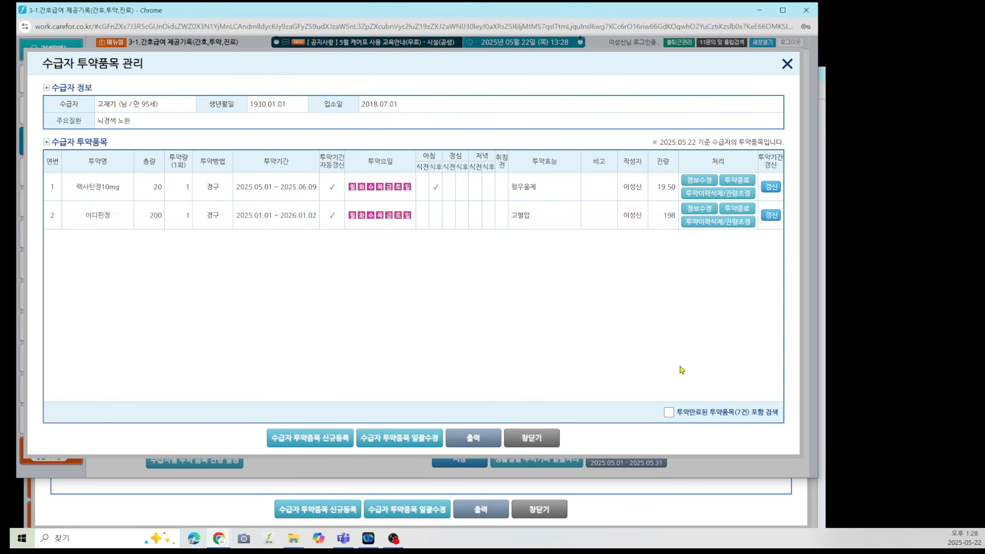
pyautogui.click(688, 490)
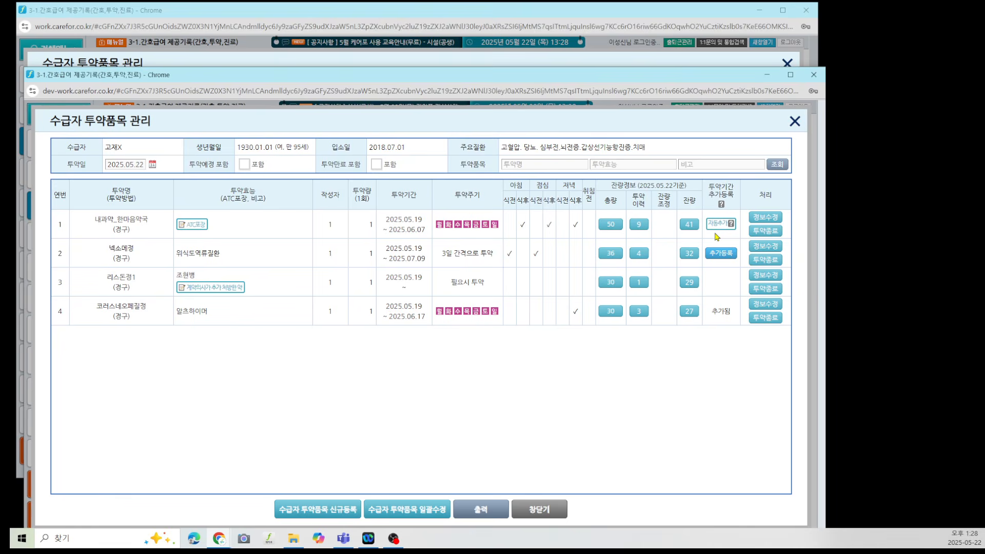
pyautogui.moveTo(385, 219); pyautogui.dragTo(427, 230)
pyautogui.click(395, 228)
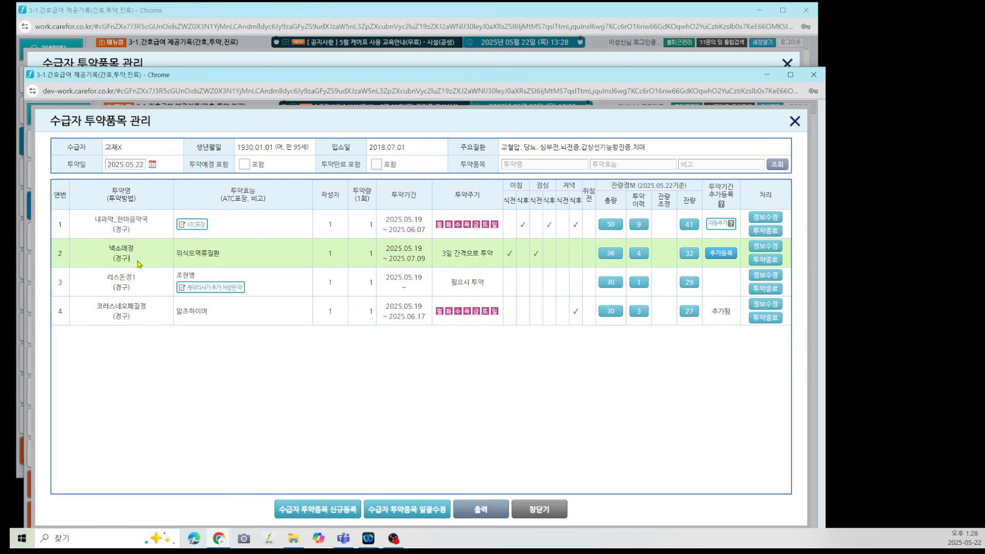
# Step: Register an additional medication period for 넥소메정 and examine the period of the added scheduled item
pyautogui.moveTo(385, 248); pyautogui.dragTo(424, 261)
pyautogui.click(424, 262)
pyautogui.click(719, 256)
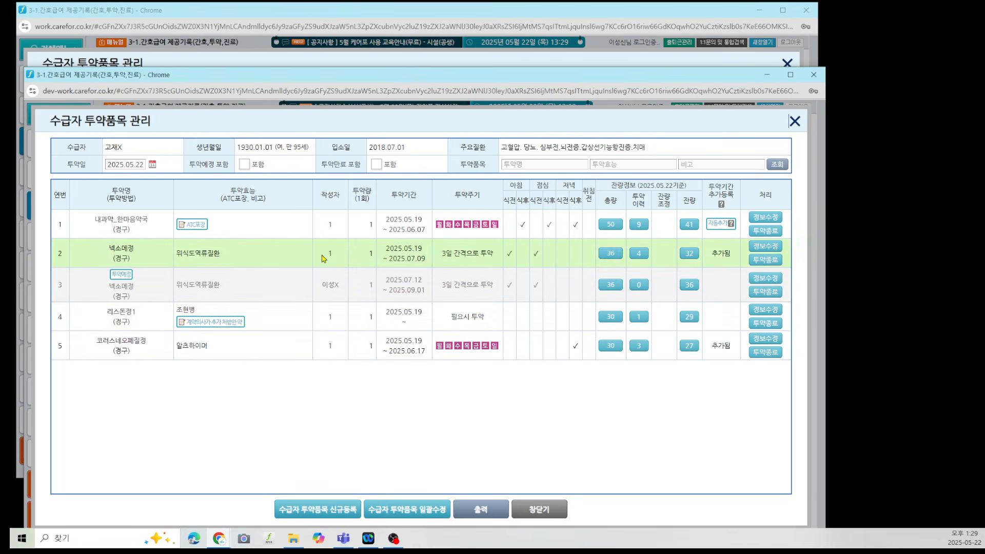
pyautogui.moveTo(385, 285); pyautogui.dragTo(422, 289)
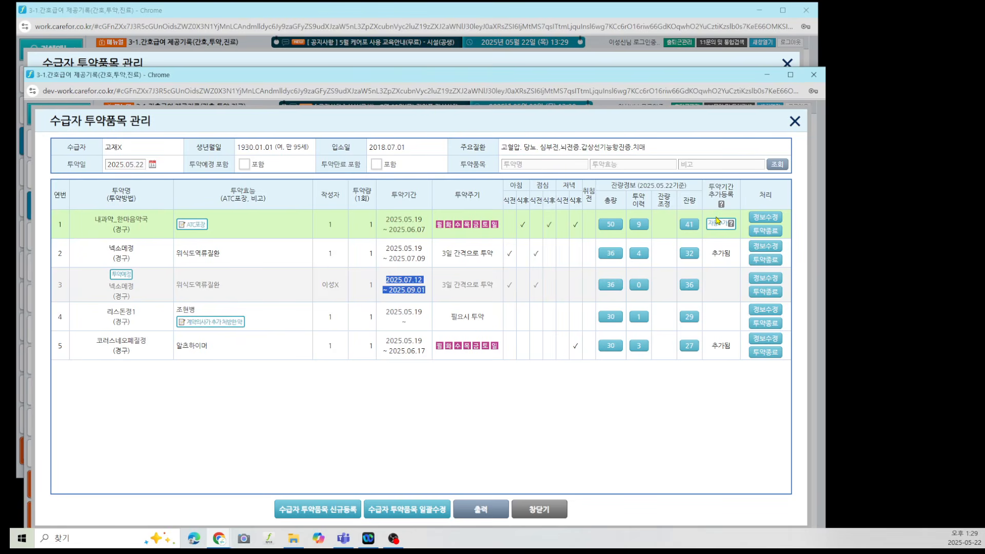
pyautogui.click(710, 193)
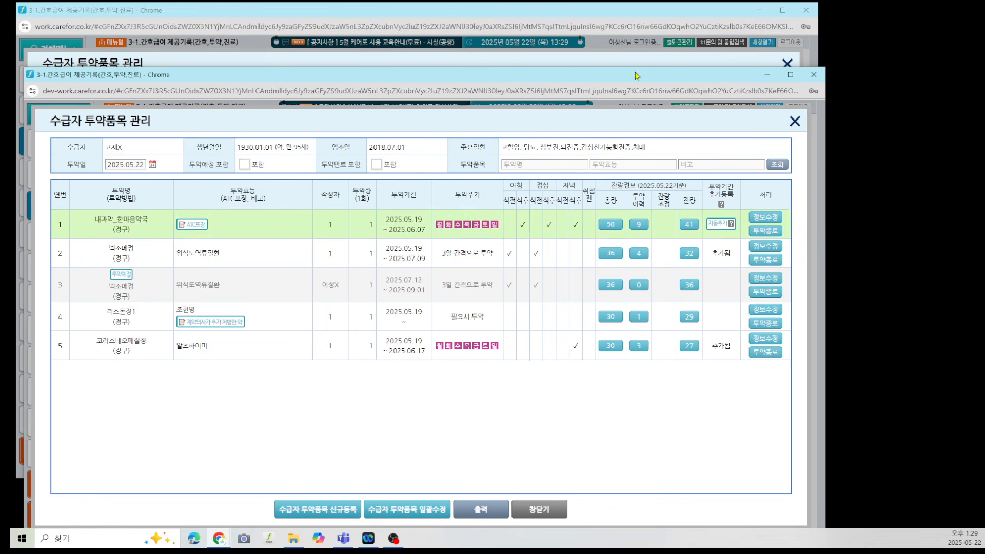
# Step: Glance at the current version, return to dev-work, and delete the scheduled 넥소메정 item starting 2025.07.12
pyautogui.hotkey('alt', 'Tab')
pyautogui.click(723, 484)
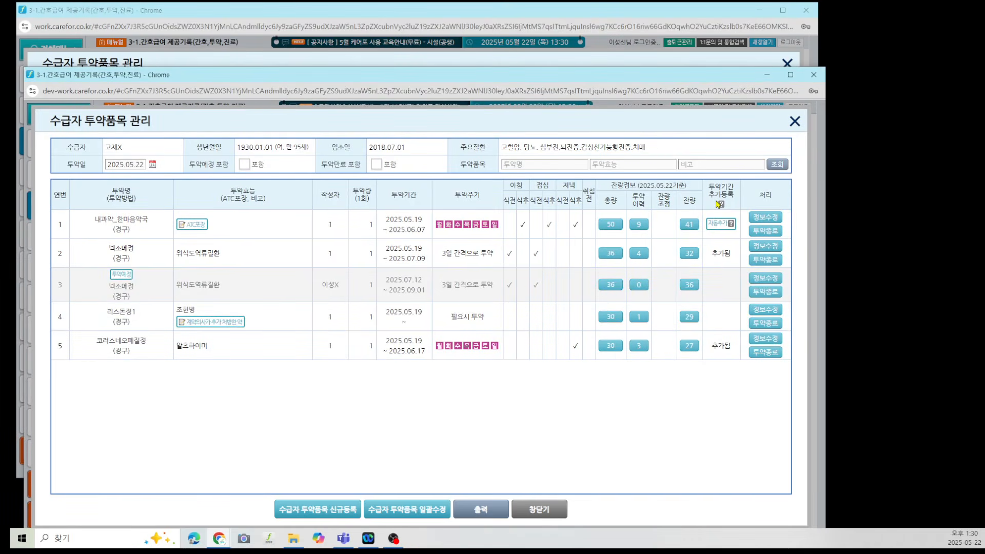
pyautogui.click(751, 280)
pyautogui.click(421, 454)
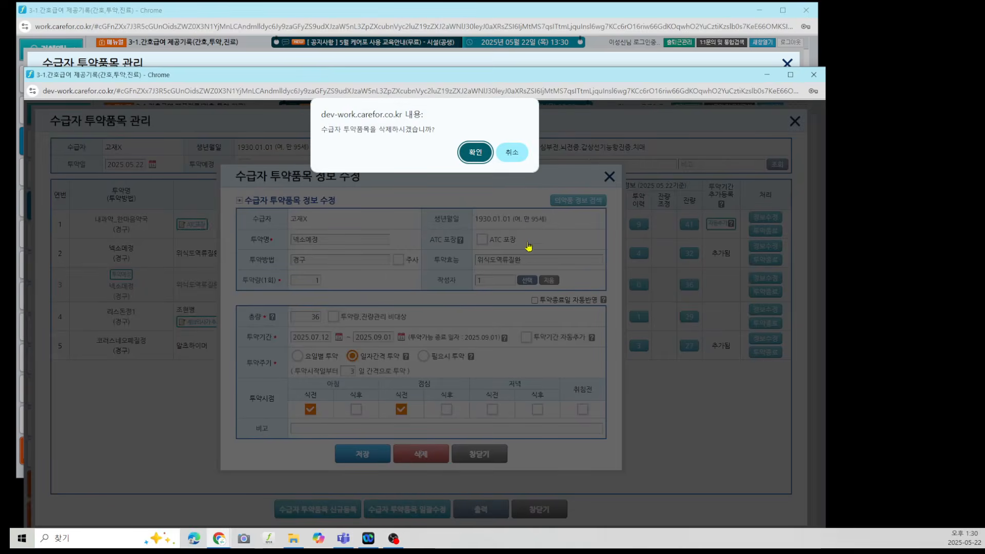
pyautogui.click(476, 152)
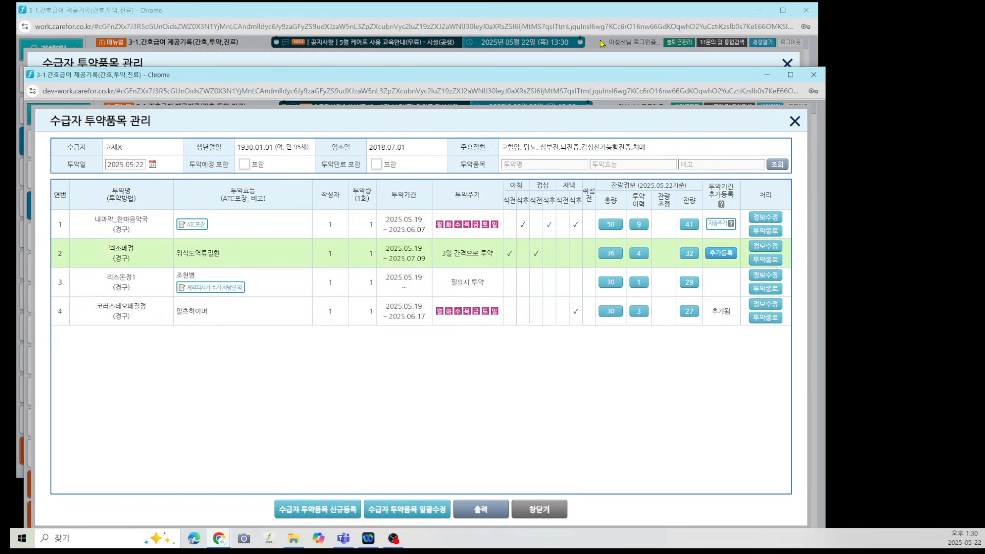
# Step: Switch to the current version, renew the medication period of 렉사틴정10mg, and try to renew the same item again
pyautogui.click(599, 59)
pyautogui.click(770, 186)
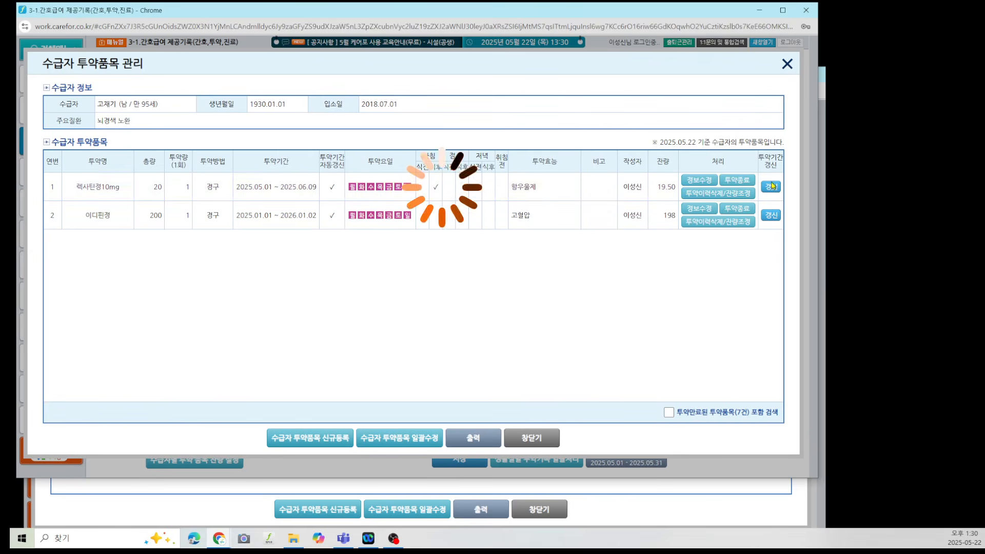
pyautogui.click(771, 186)
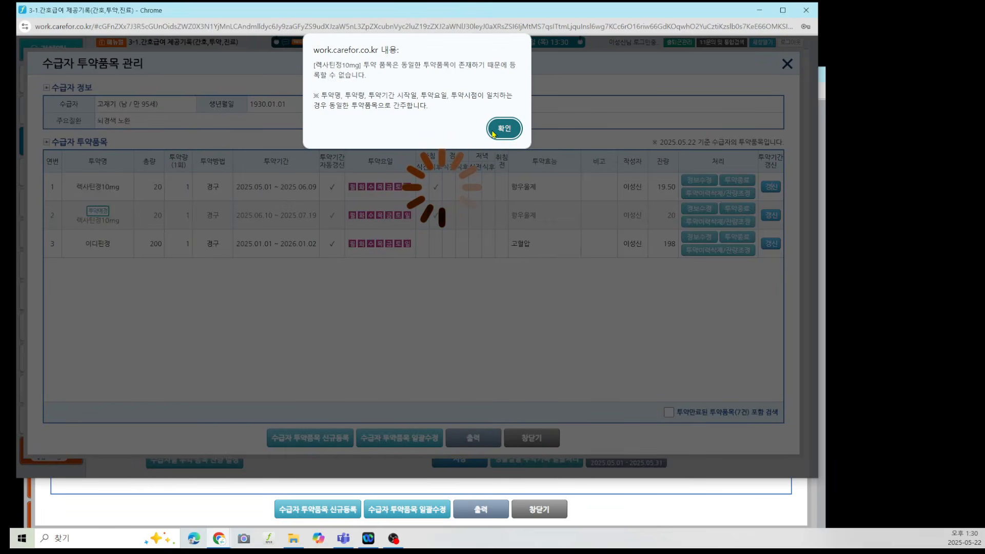
pyautogui.click(505, 126)
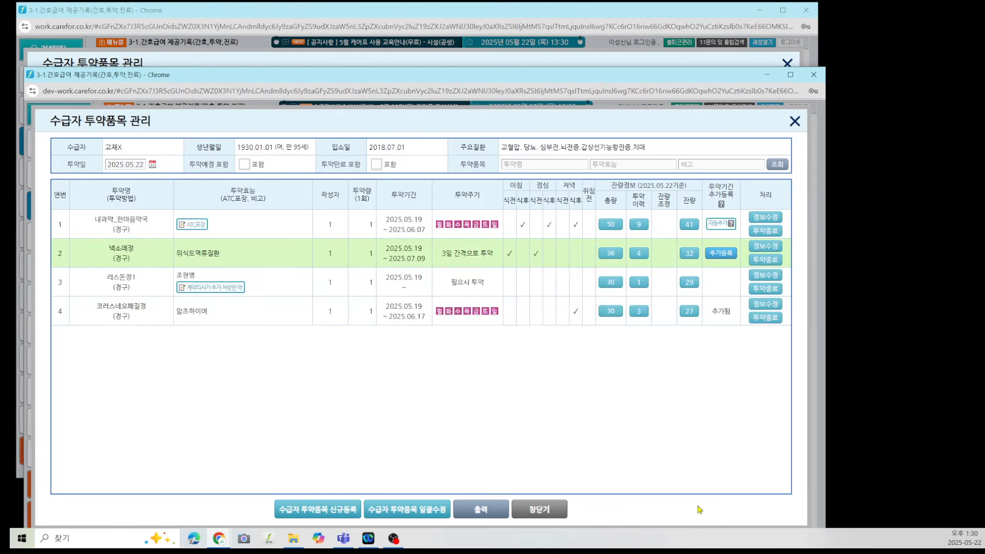
# Step: Switch back to dev-work and register the additional medication period for 넥소메정 again
pyautogui.click(699, 510)
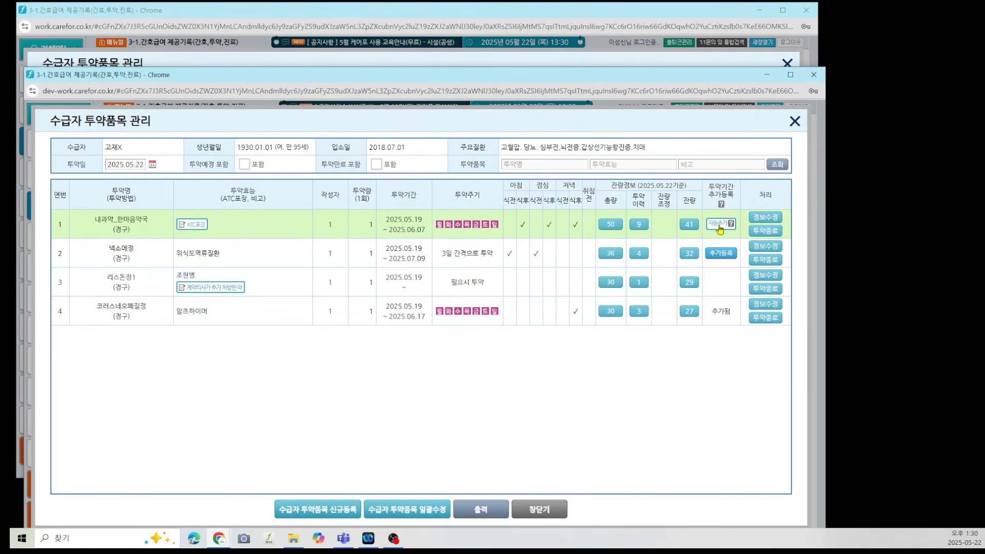
pyautogui.click(720, 257)
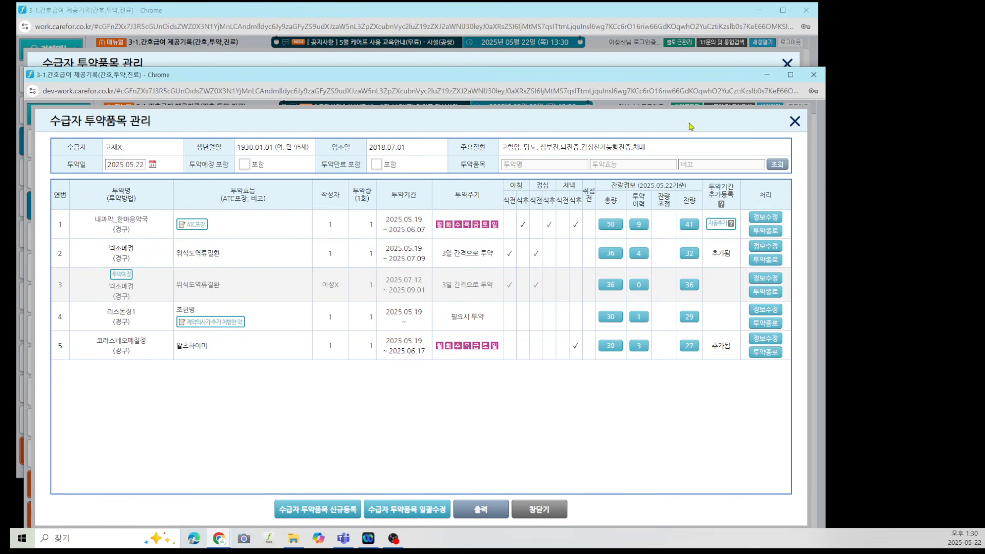
# Step: Compare the current version's 투약기간 자동갱신 column with the 추가됨 status of 넥소메정 in dev-work's 투약기간 추가등록 column
pyautogui.click(617, 59)
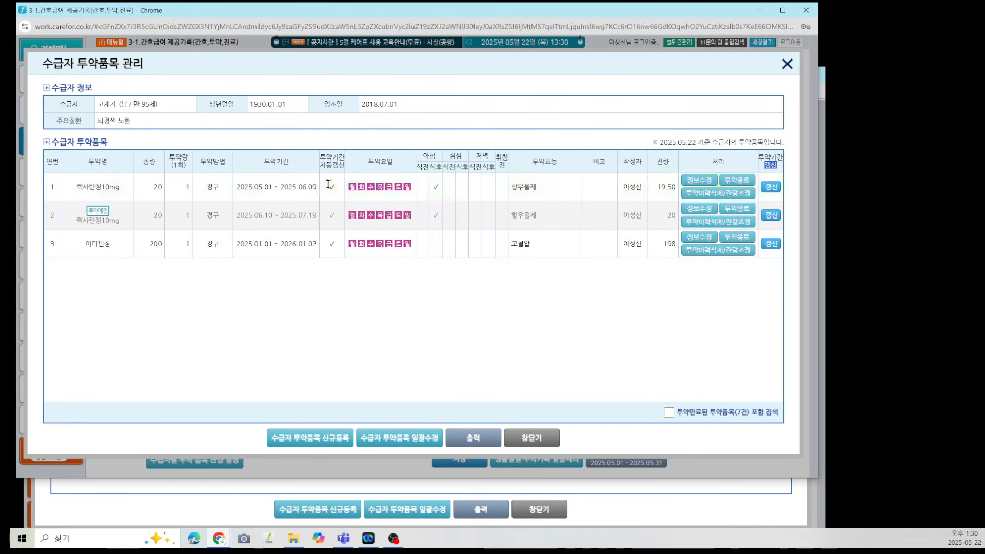
pyautogui.click(341, 189)
pyautogui.moveTo(326, 165); pyautogui.dragTo(339, 165)
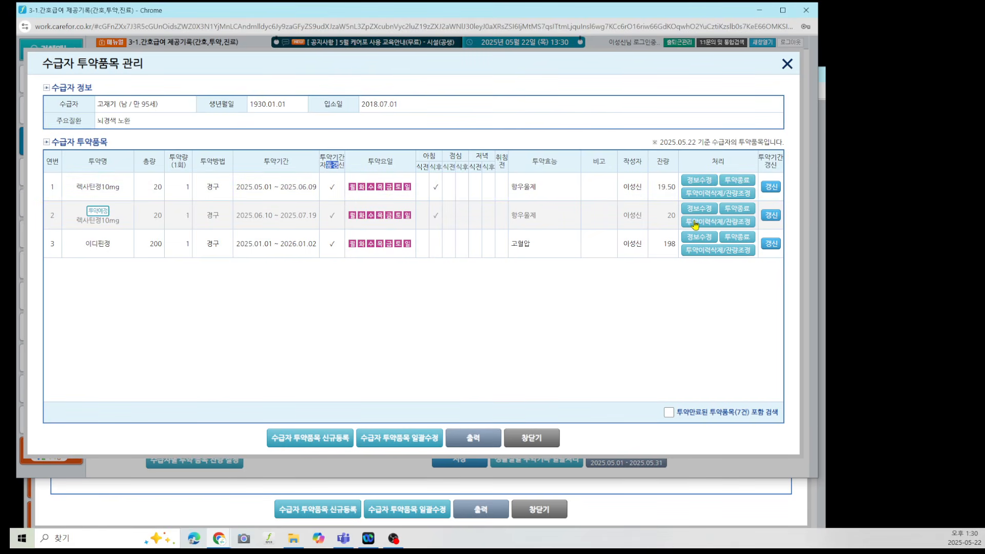
pyautogui.click(677, 490)
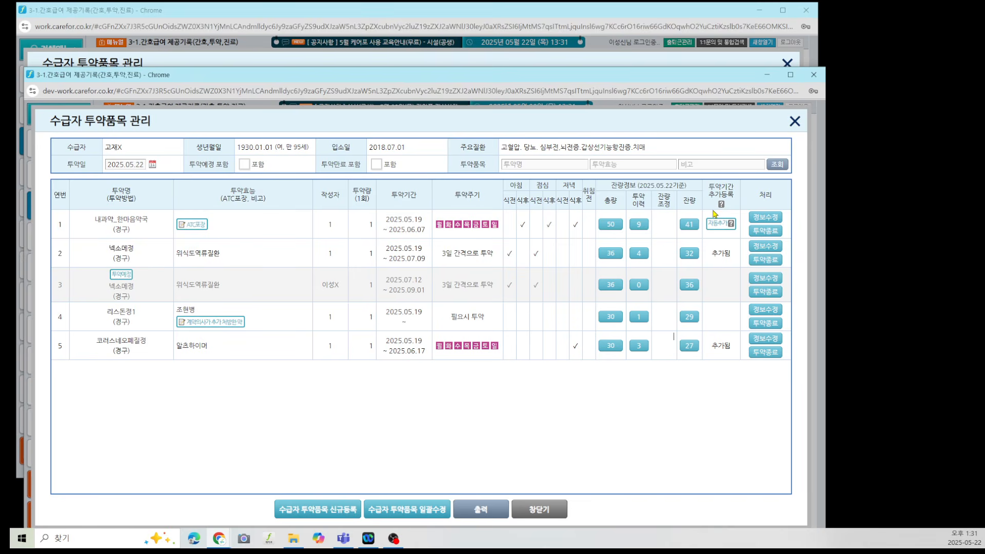
pyautogui.moveTo(711, 253); pyautogui.dragTo(724, 252)
pyautogui.click(732, 268)
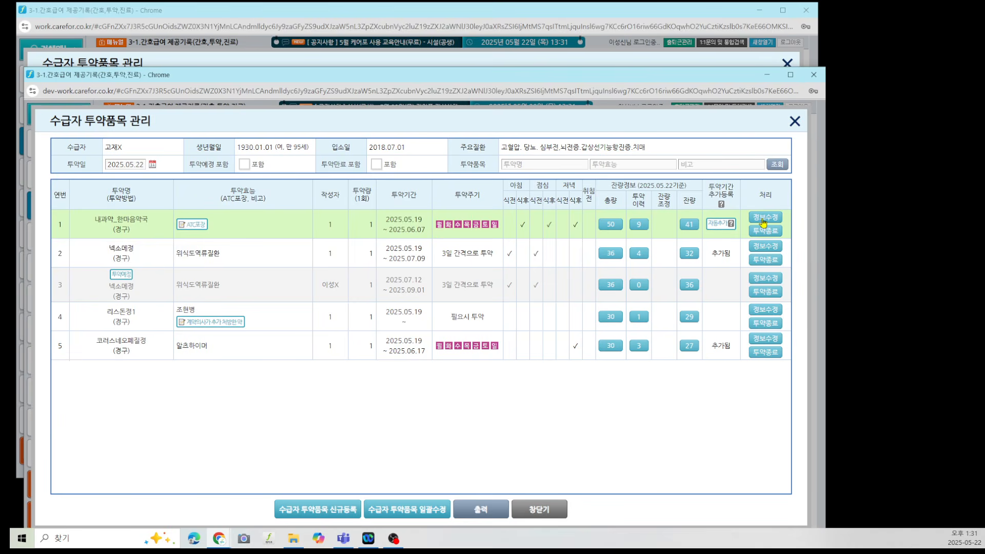
# Step: Review the automatic-addition guide for 내과약_한마음약국, including its current period, additional period and automatic-addition date
pyautogui.click(731, 226)
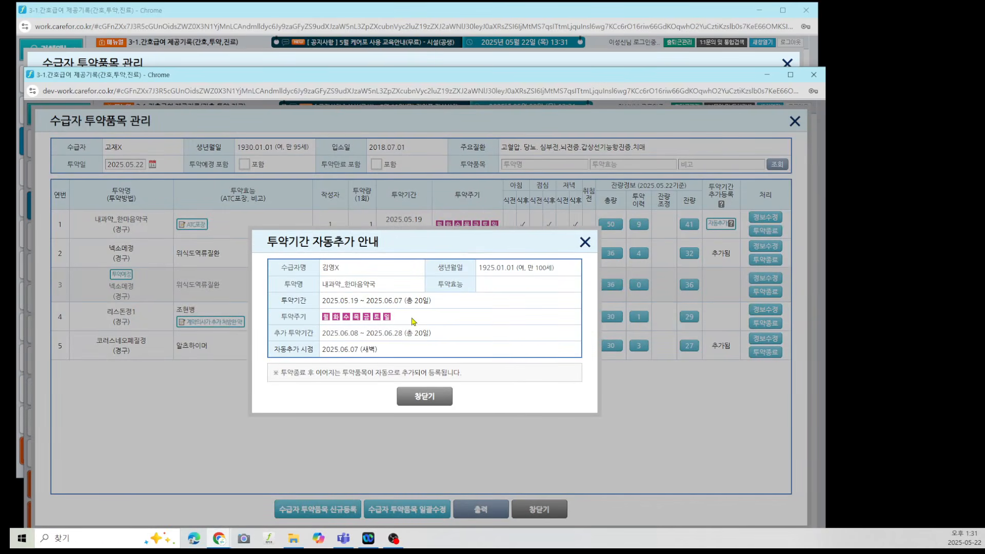
pyautogui.moveTo(409, 253); pyautogui.dragTo(427, 263)
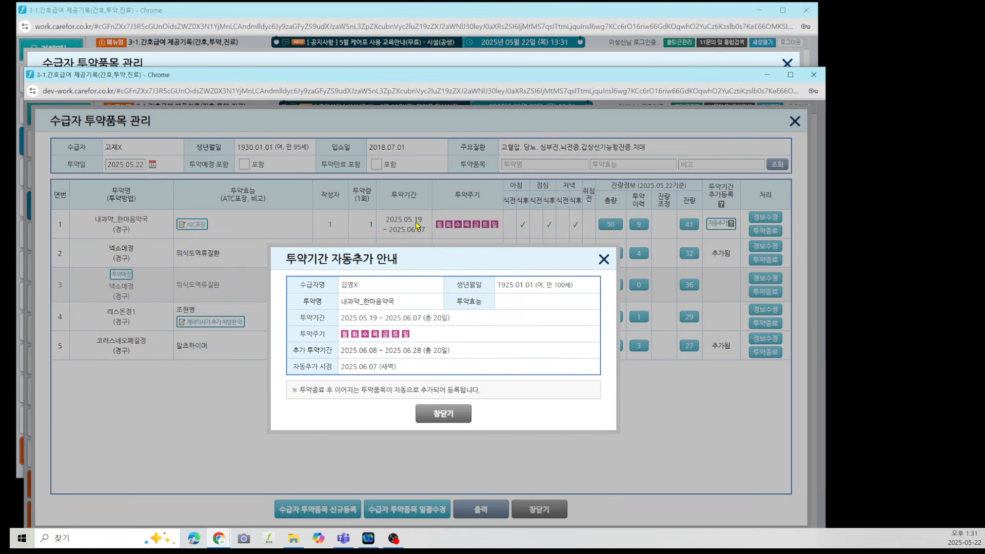
pyautogui.moveTo(373, 319); pyautogui.dragTo(369, 327)
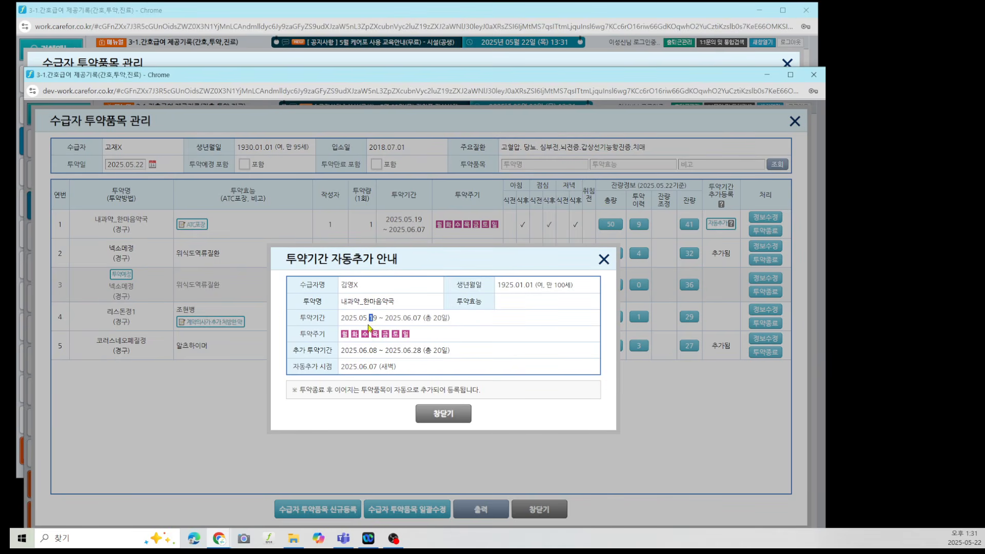
pyautogui.tripleClick(342, 318)
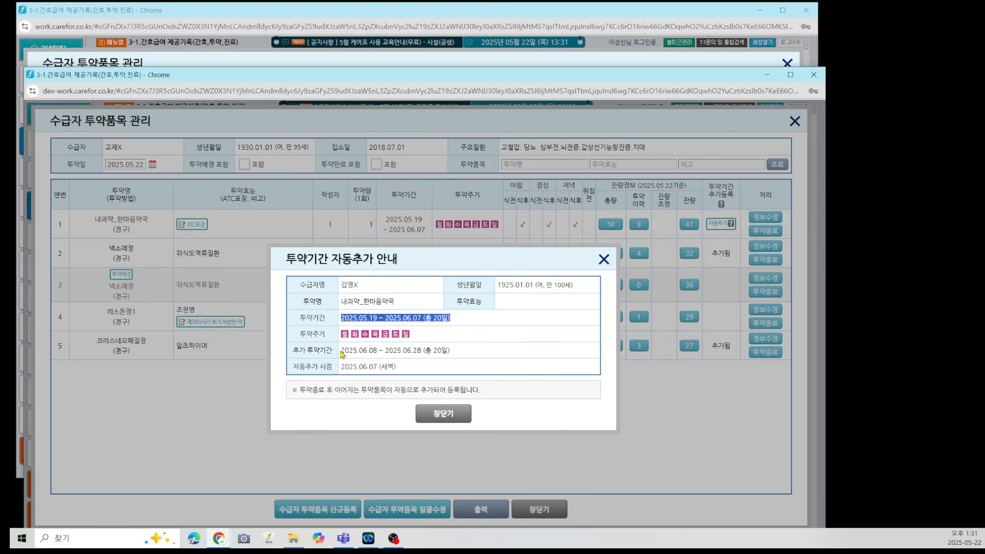
pyautogui.click(341, 349)
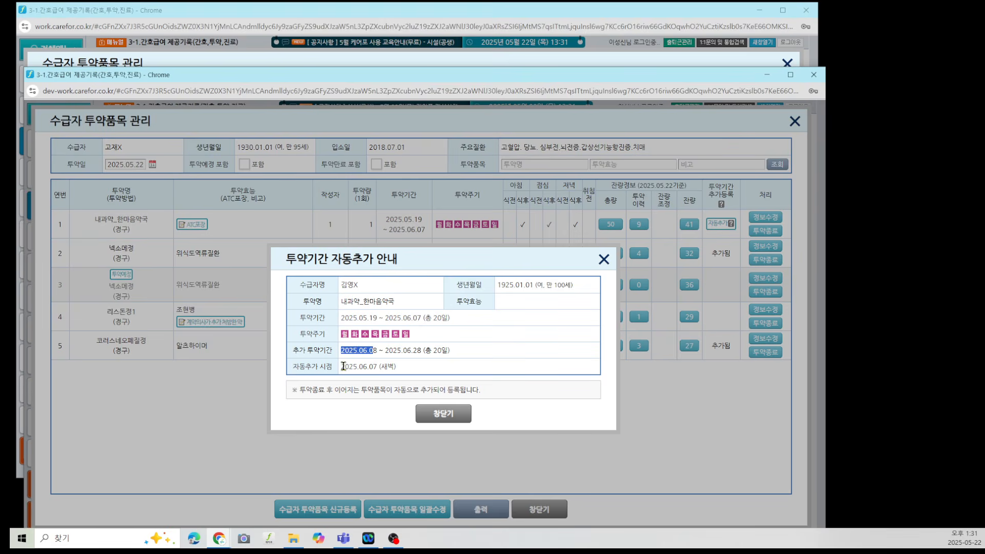
pyautogui.moveTo(347, 366); pyautogui.dragTo(405, 372)
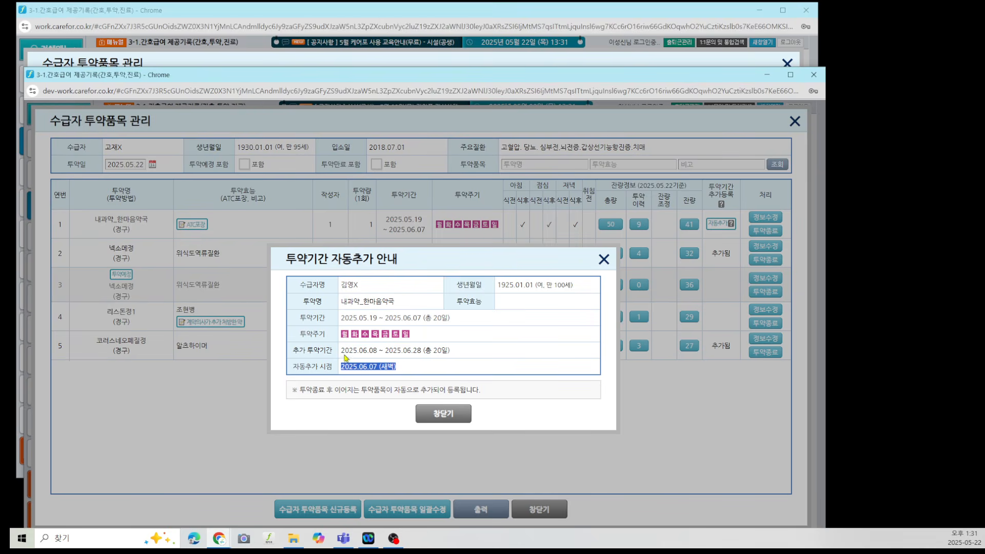
pyautogui.moveTo(341, 350); pyautogui.dragTo(444, 358)
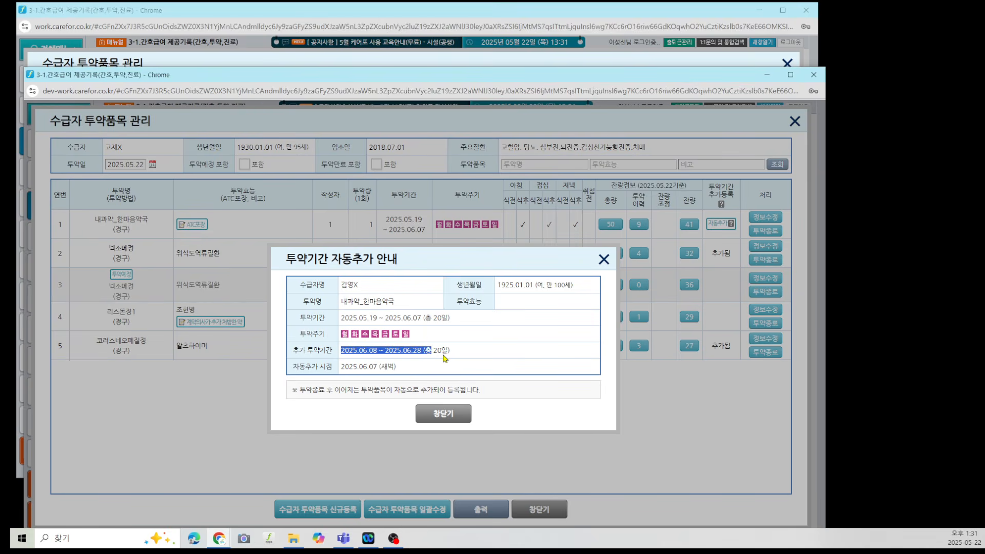
pyautogui.click(444, 412)
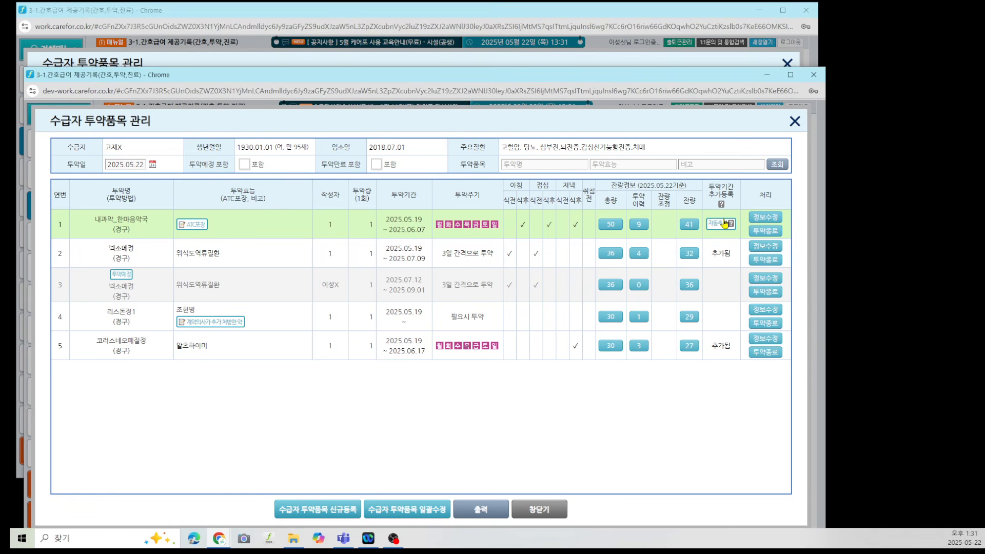
# Step: Delete the scheduled 넥소메정 item starting 2025.07.12 and register the additional medication period for 넥소메정 again
pyautogui.click(766, 278)
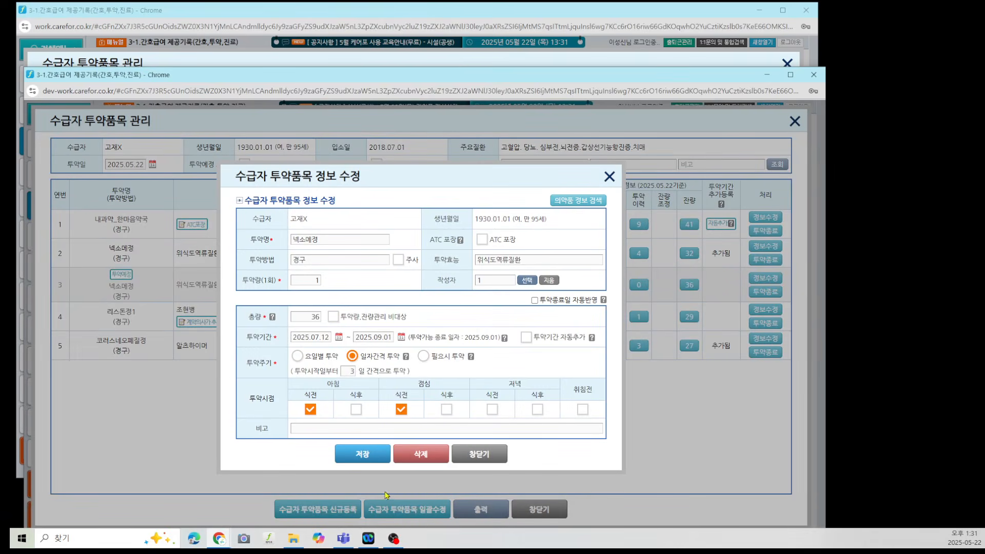
pyautogui.click(411, 454)
pyautogui.click(473, 148)
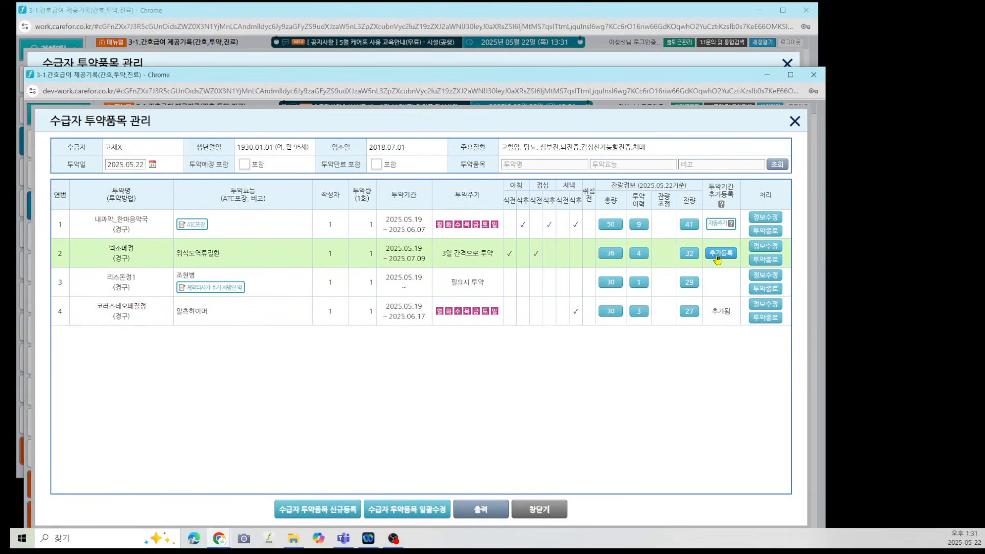
pyautogui.moveTo(408, 259); pyautogui.dragTo(429, 265)
pyautogui.click(720, 253)
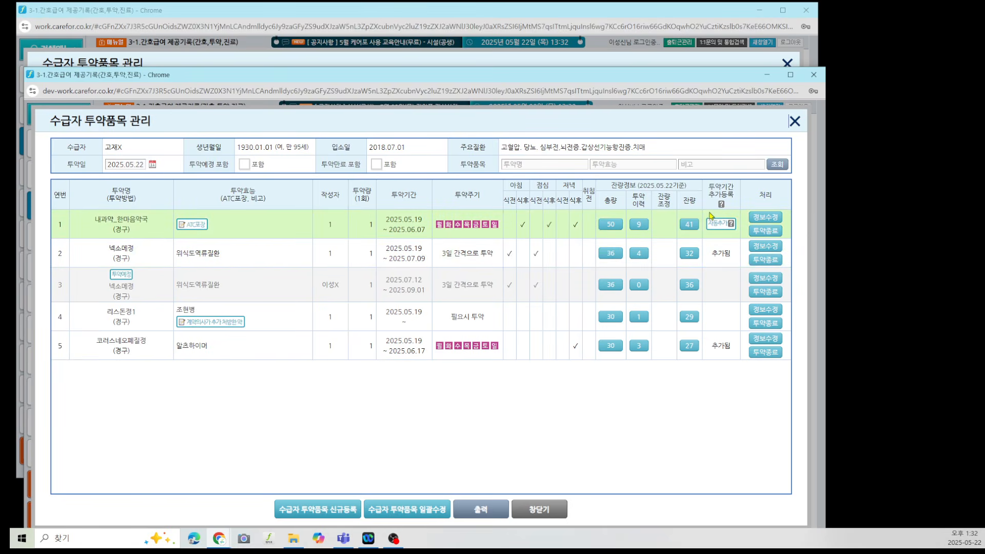
# Step: Check the automatic-addition guide for 내과약_한마음약국 against the 투약기간 자동추가 option in its item information and its listed medication period
pyautogui.click(717, 226)
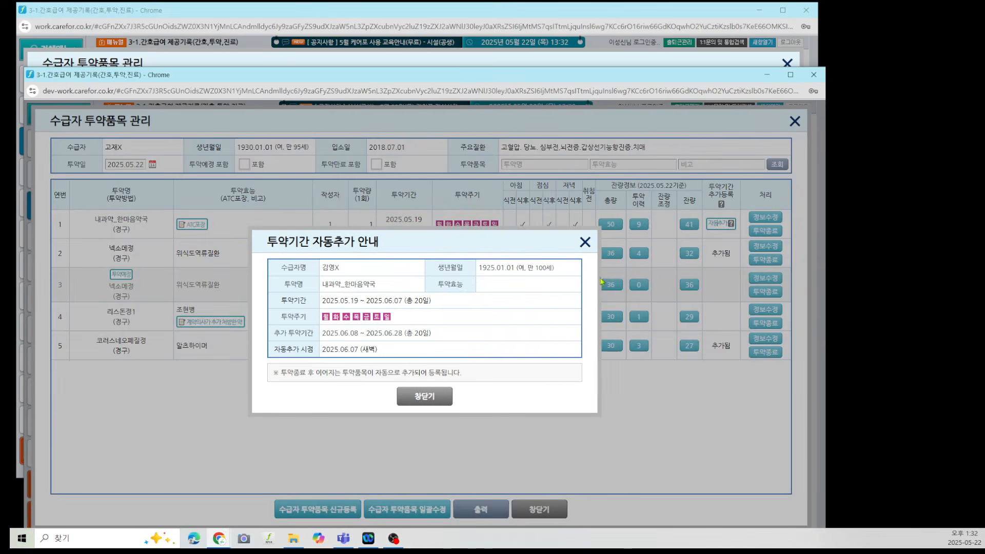
pyautogui.click(431, 397)
pyautogui.click(756, 221)
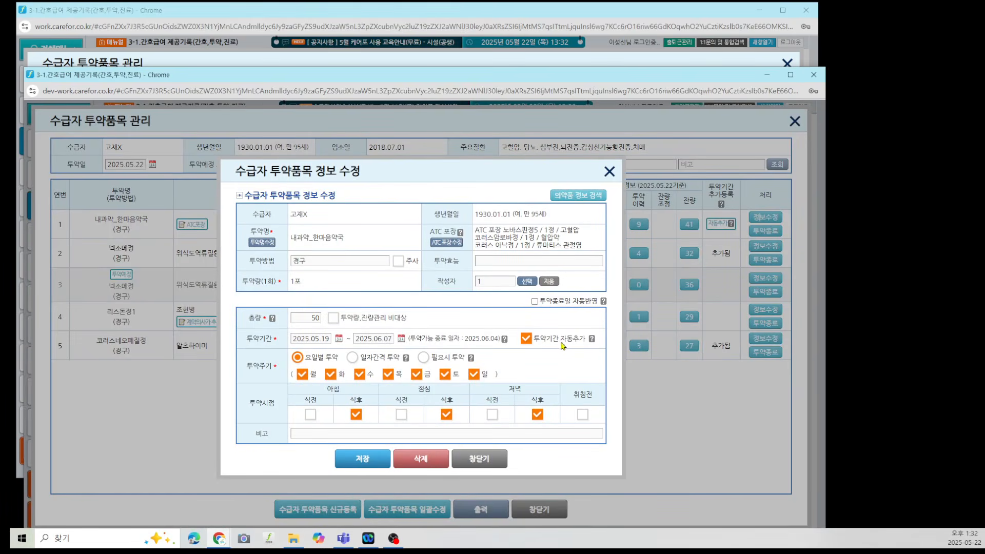
pyautogui.click(482, 460)
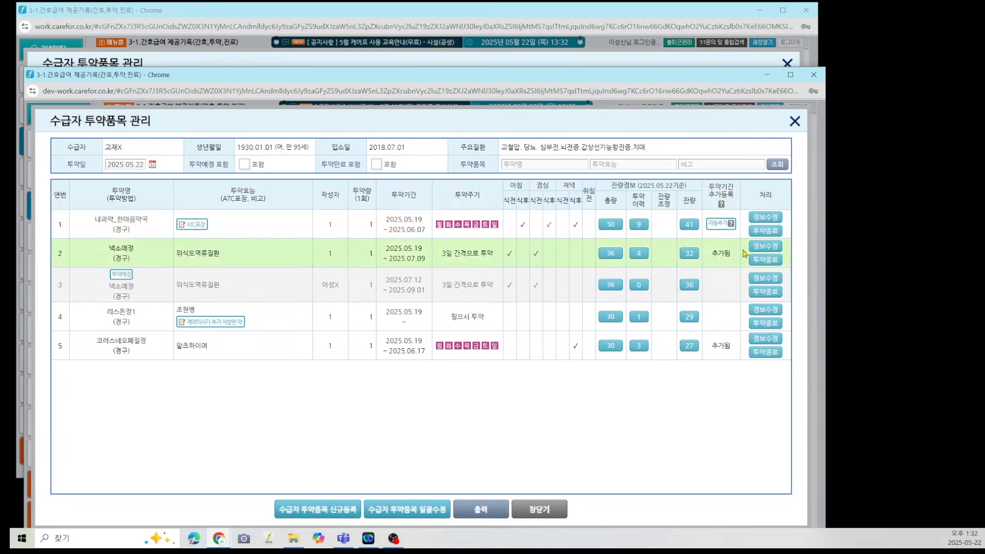
pyautogui.moveTo(404, 230); pyautogui.dragTo(421, 229)
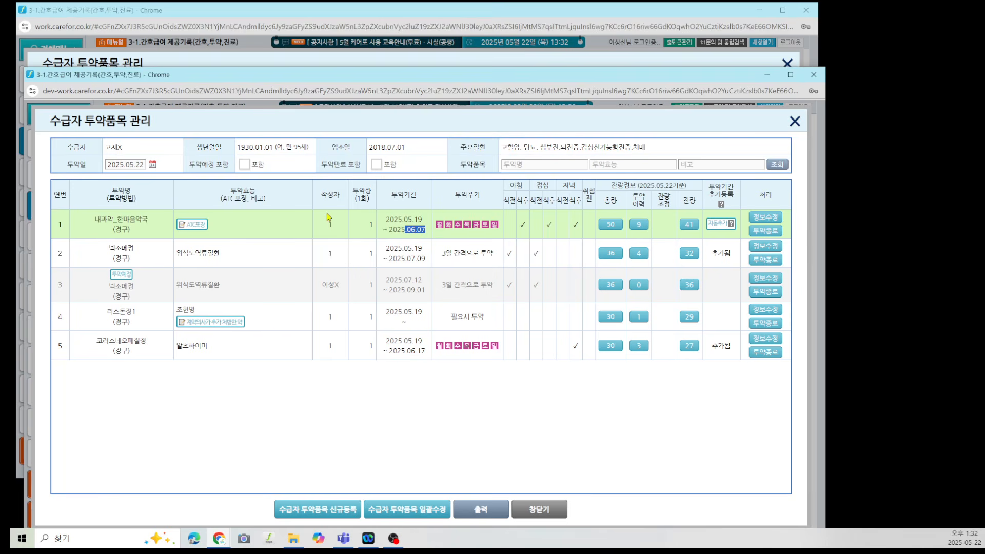
pyautogui.moveTo(389, 218); pyautogui.dragTo(422, 226)
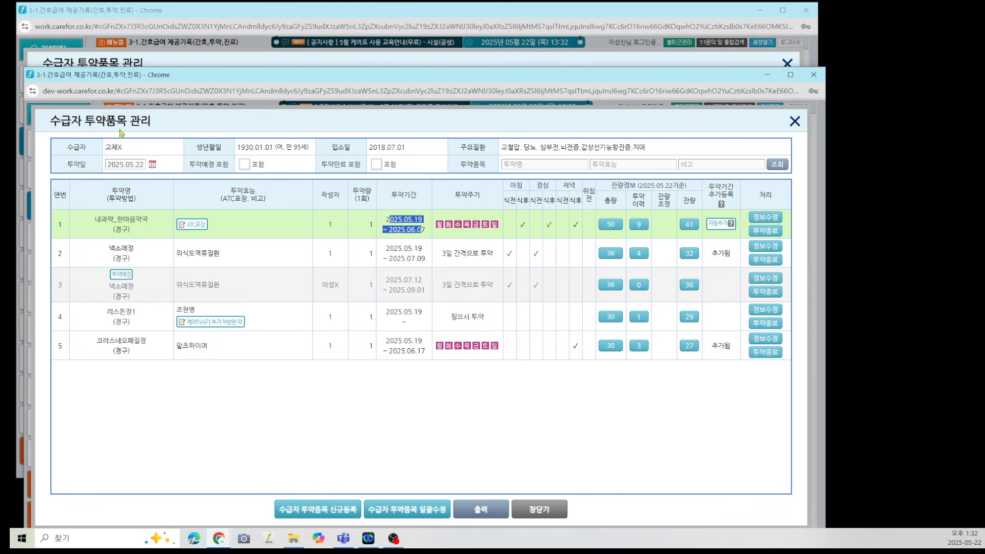
# Step: Compare the current version's medication list with dev-work's 투약예정 포함, 투약만료 포함 and 투약품목 search conditions
pyautogui.click(546, 509)
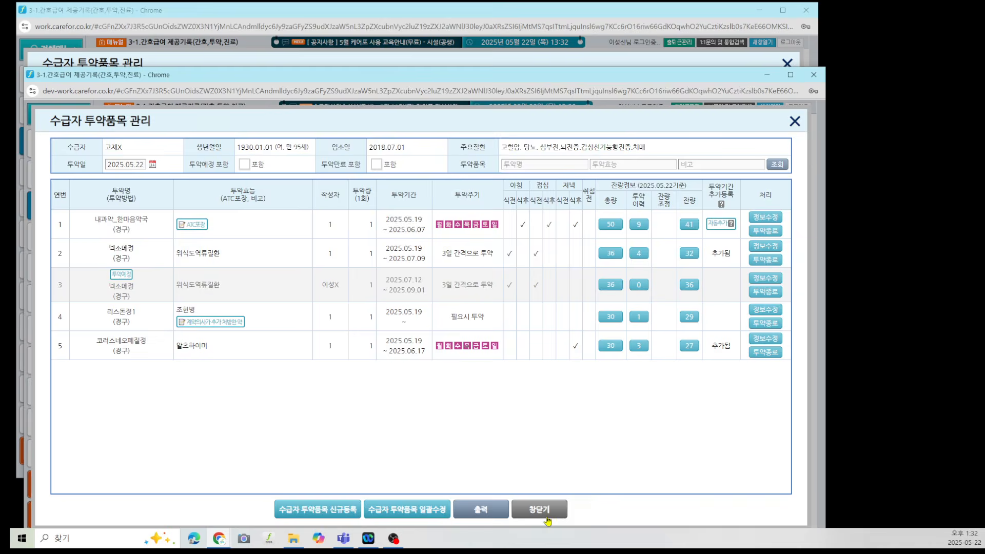
pyautogui.click(787, 64)
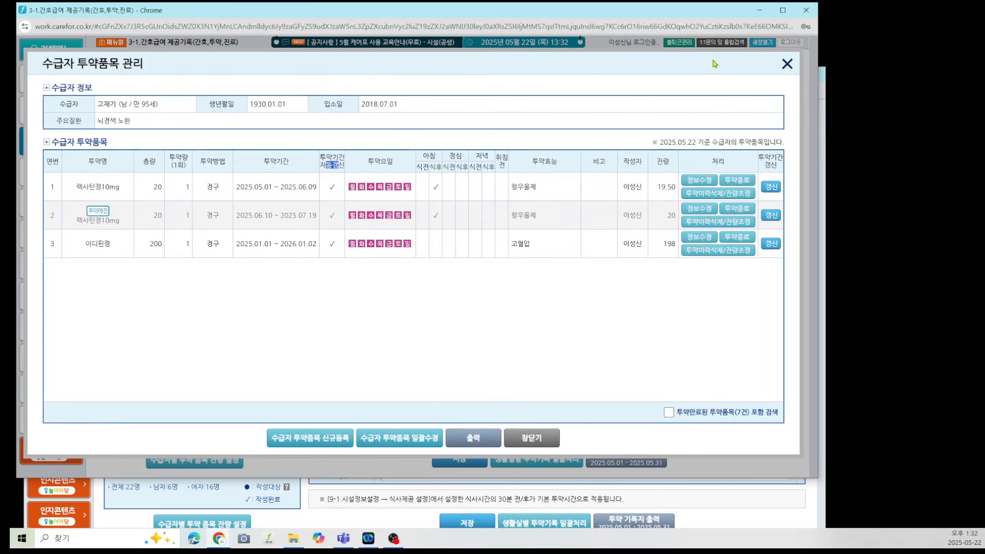
pyautogui.click(787, 64)
pyautogui.click(734, 513)
pyautogui.click(713, 221)
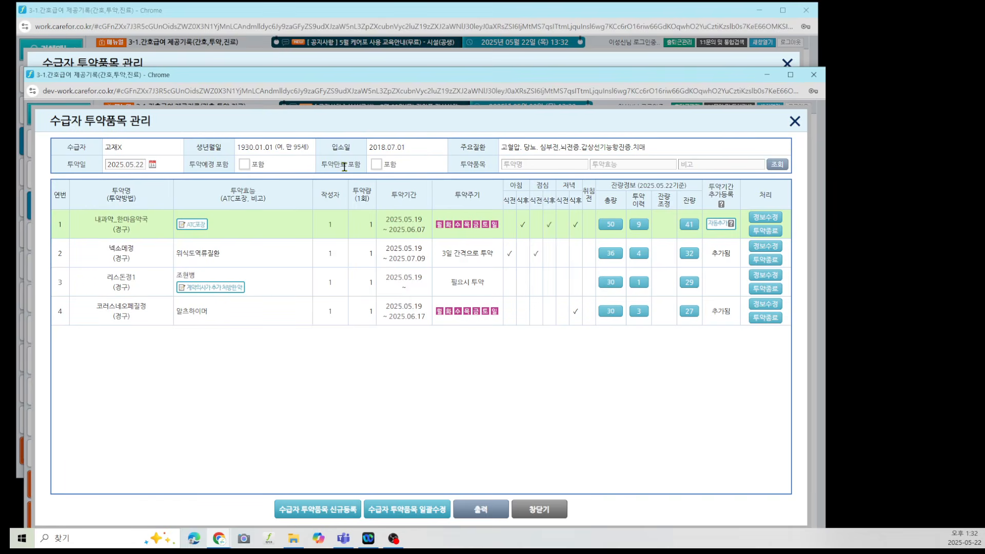
pyautogui.moveTo(460, 165); pyautogui.dragTo(502, 166)
pyautogui.click(497, 63)
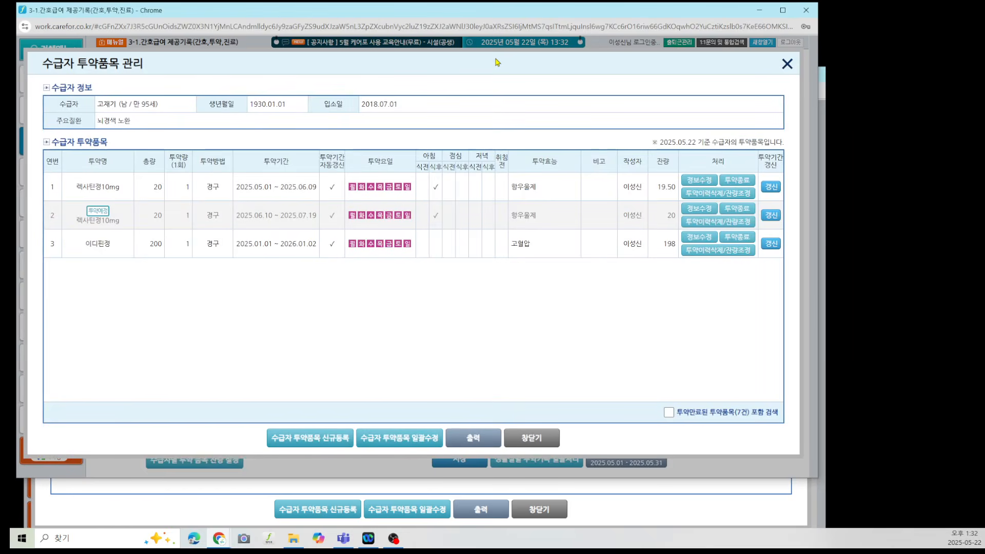
pyautogui.click(686, 508)
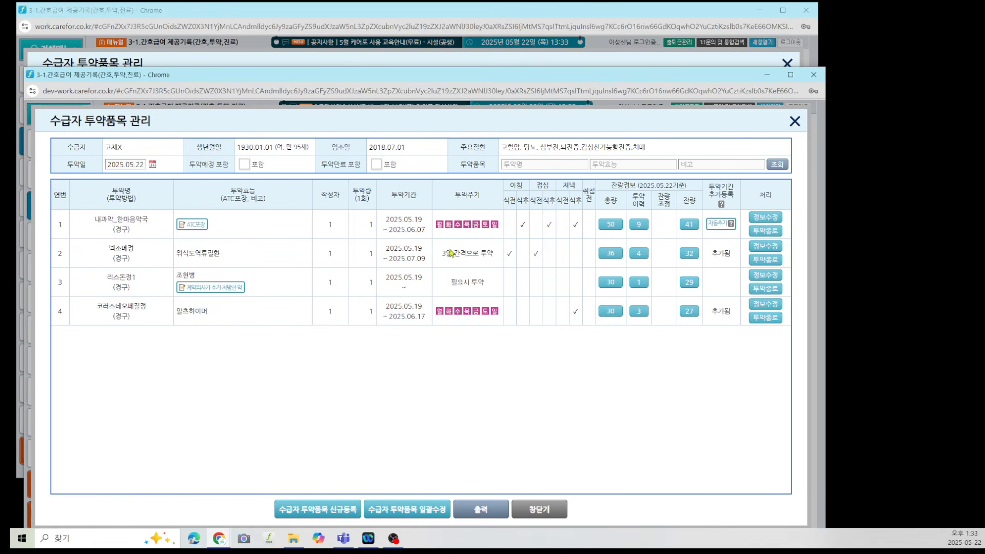
# Step: Switch to the current version and examine the field layout of its new medication item registration form
pyautogui.click(448, 59)
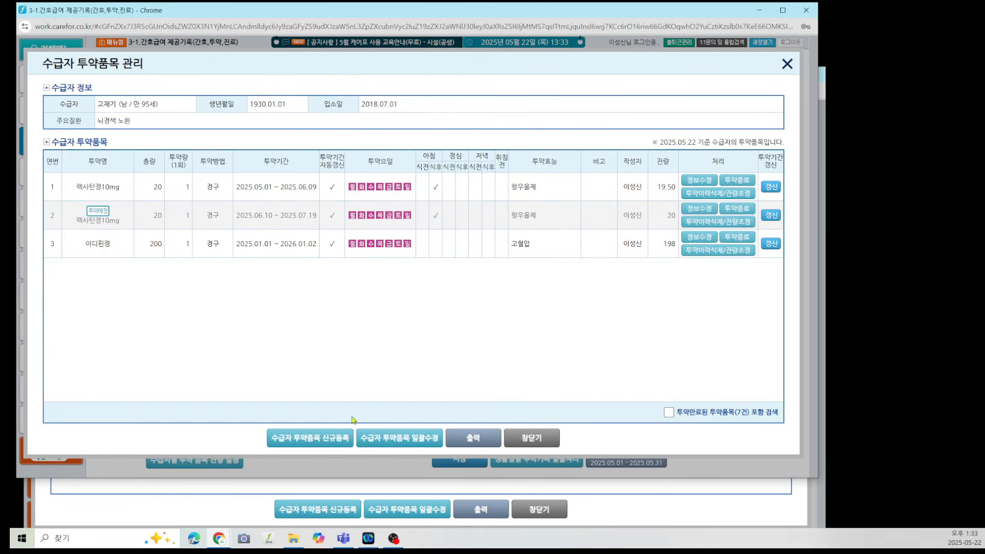
pyautogui.click(303, 438)
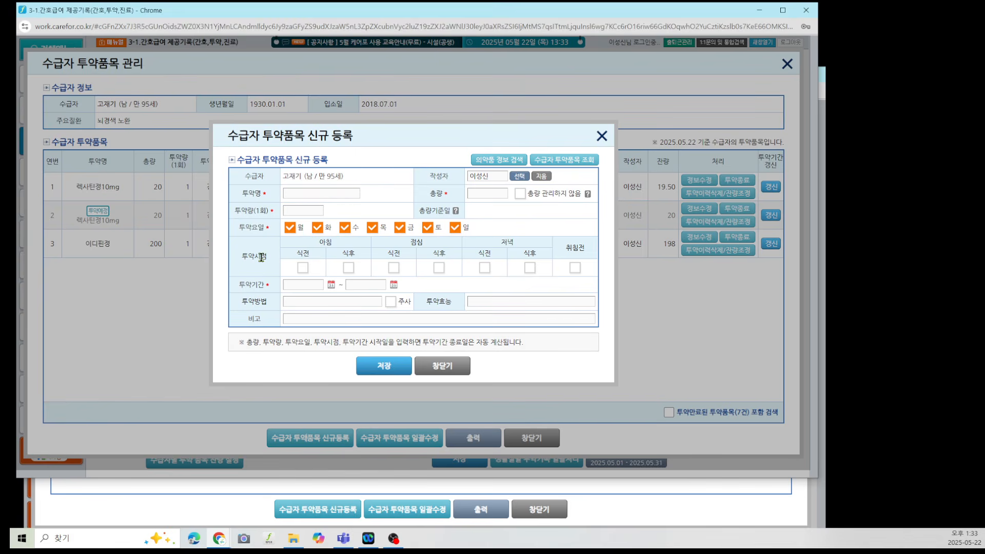
pyautogui.moveTo(249, 302); pyautogui.dragTo(449, 312)
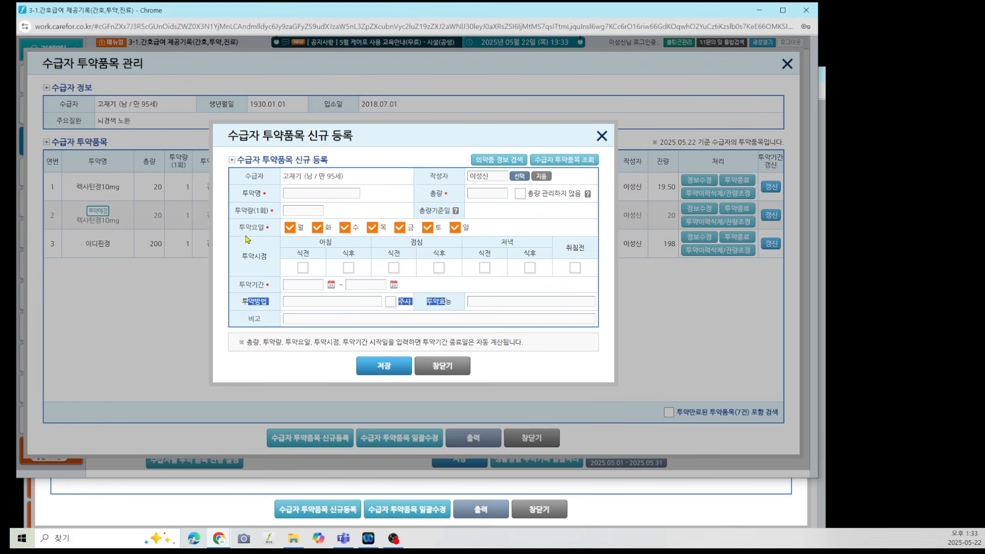
pyautogui.moveTo(242, 237); pyautogui.dragTo(275, 255)
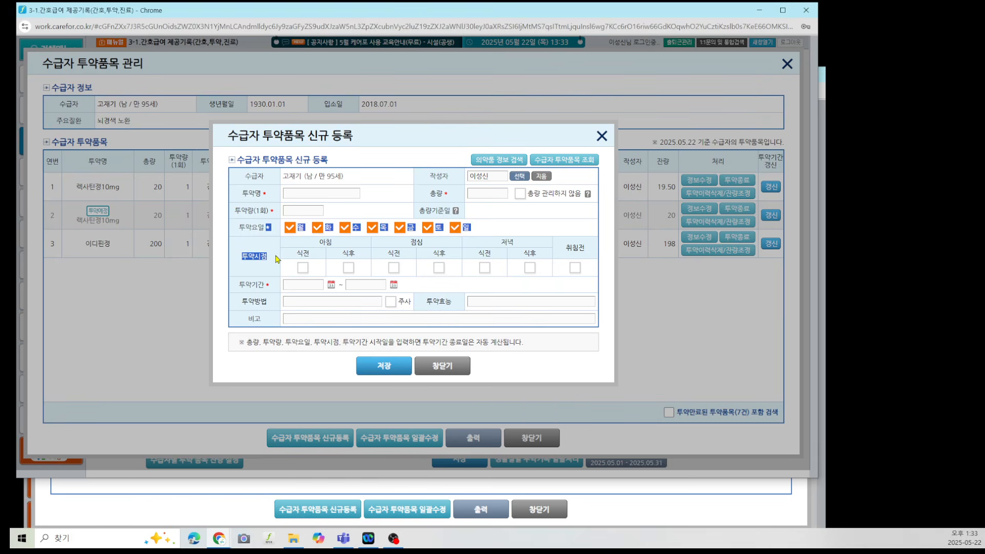
# Step: Switch to dev-work and examine the basic medication fields in its new medication item registration form, closing it without saving
pyautogui.click(450, 487)
pyautogui.click(322, 510)
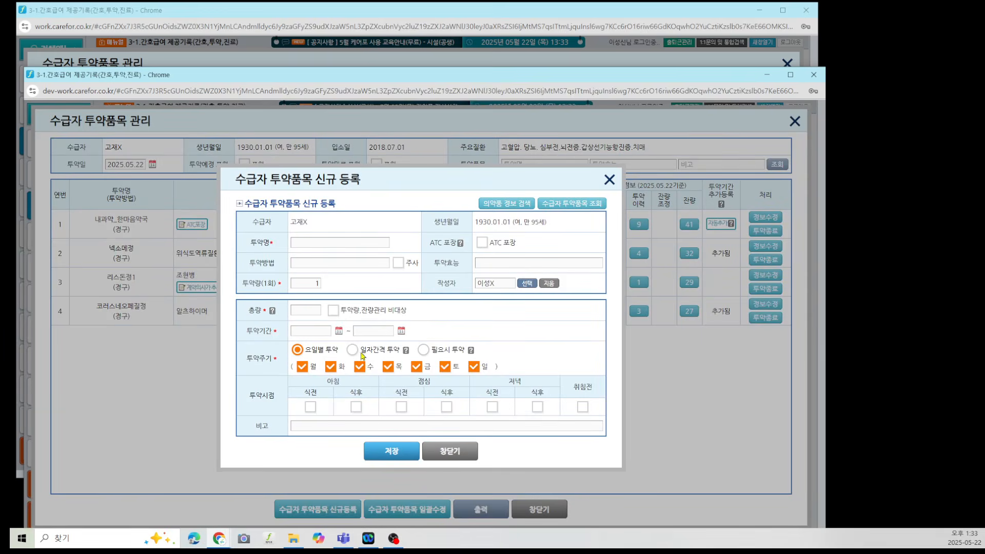
pyautogui.moveTo(249, 221); pyautogui.dragTo(446, 279)
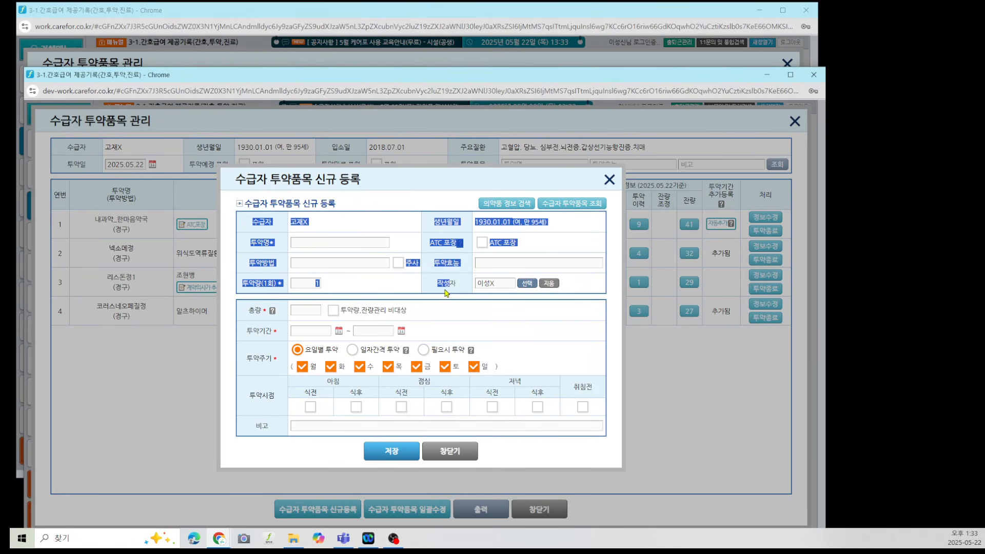
pyautogui.click(340, 220)
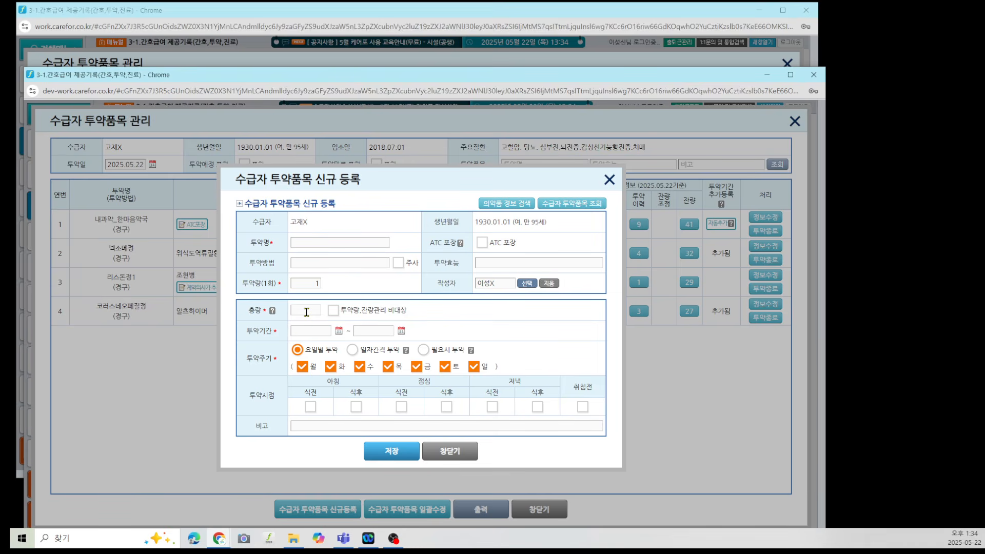
pyautogui.click(445, 452)
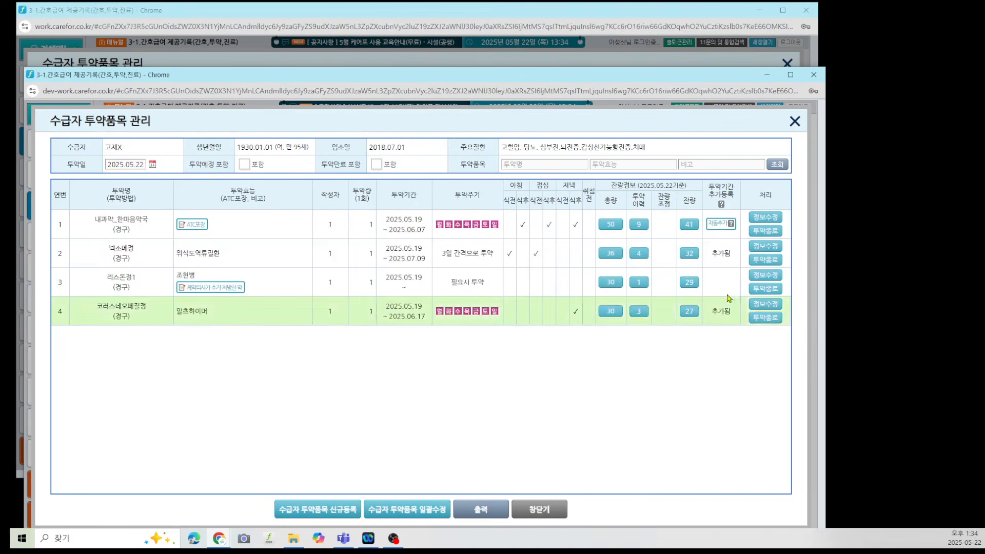
# Step: Compare the 요일별 투약 and 일자간격 투약 cycle options in dev-work's 넥소메정 edit form with the current version's registration form
pyautogui.click(765, 246)
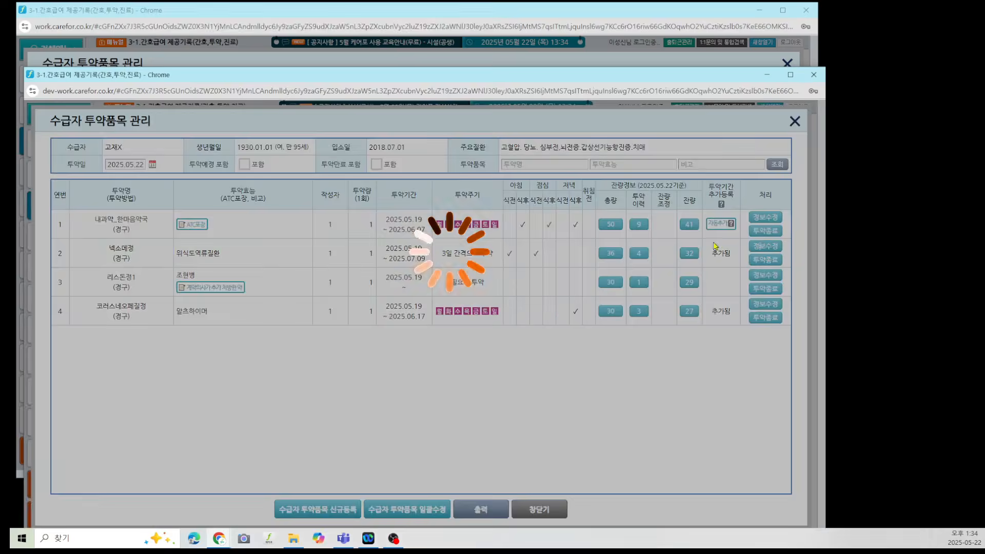
pyautogui.doubleClick(302, 318)
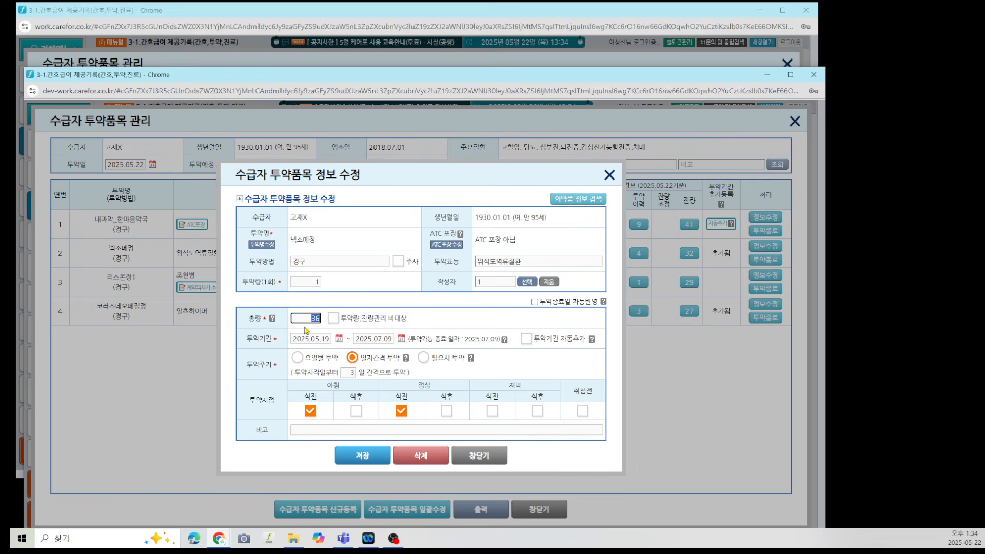
pyautogui.click(255, 347)
pyautogui.moveTo(247, 365); pyautogui.dragTo(266, 365)
pyautogui.click(297, 358)
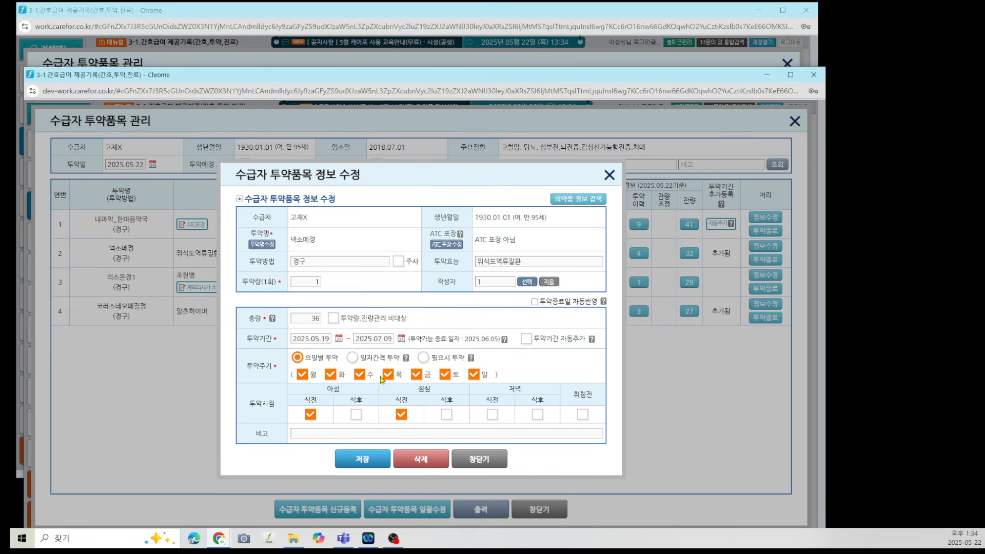
pyautogui.click(357, 362)
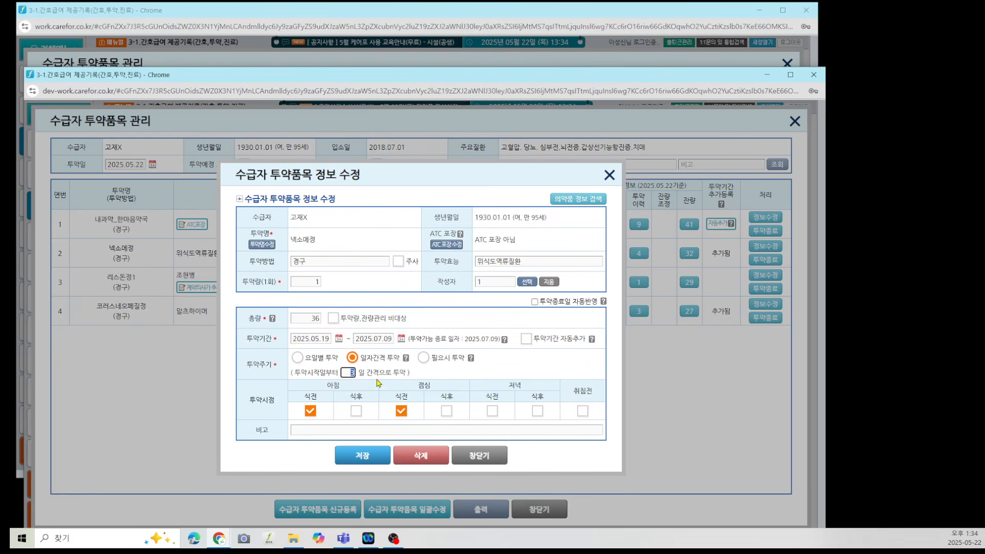
pyautogui.hotkey('alt', 'Tab')
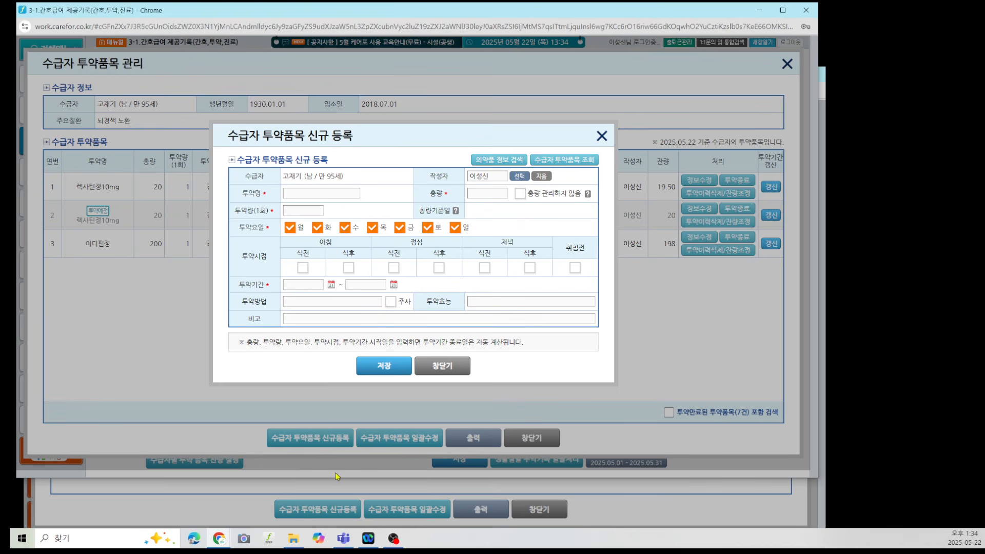
pyautogui.click(305, 490)
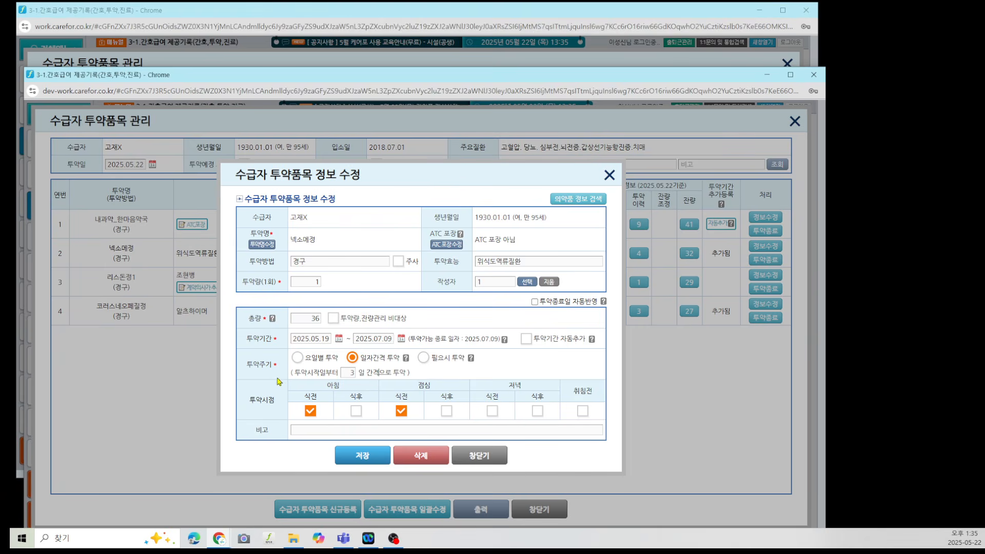
# Step: Compare the 필요시 투약 cycle option in dev-work's 넥소메정 edit form with the current version's registration form, closing the edit without saving
pyautogui.moveTo(246, 364); pyautogui.dragTo(275, 366)
pyautogui.click(424, 358)
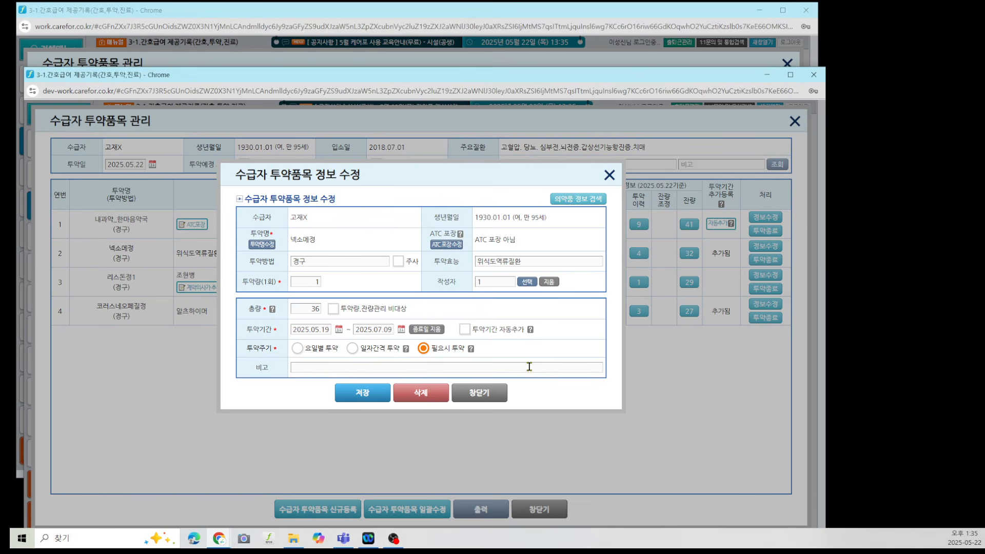
pyautogui.click(421, 61)
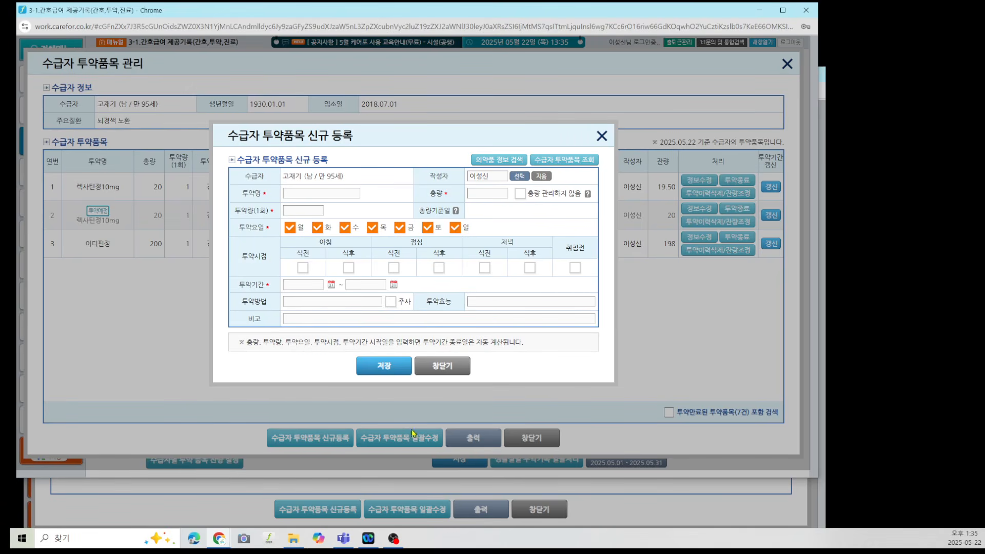
pyautogui.click(401, 488)
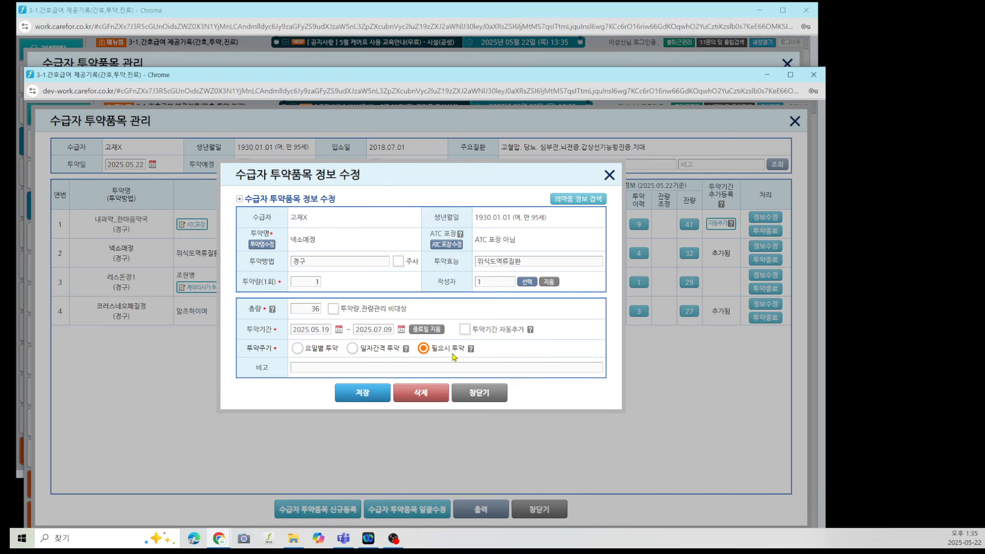
pyautogui.click(372, 60)
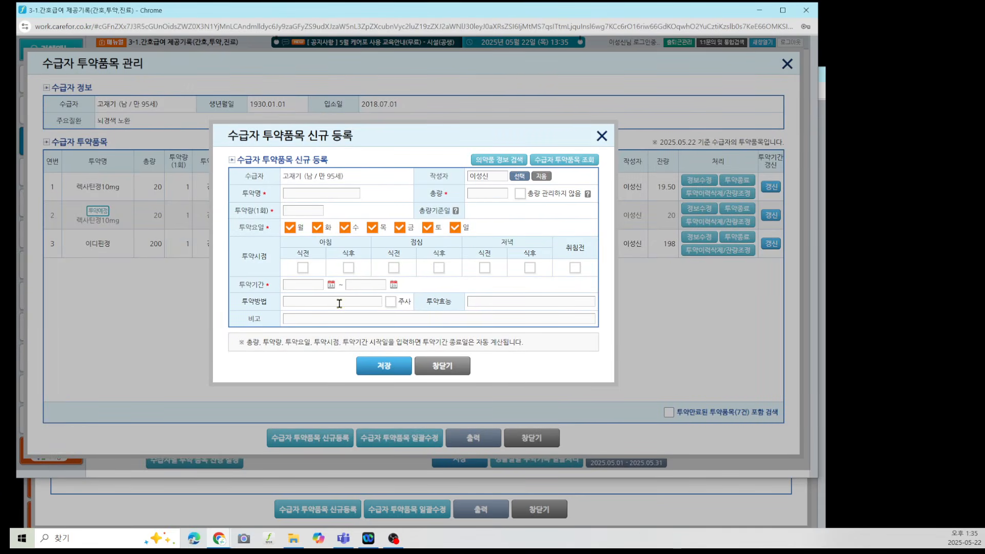
pyautogui.click(422, 485)
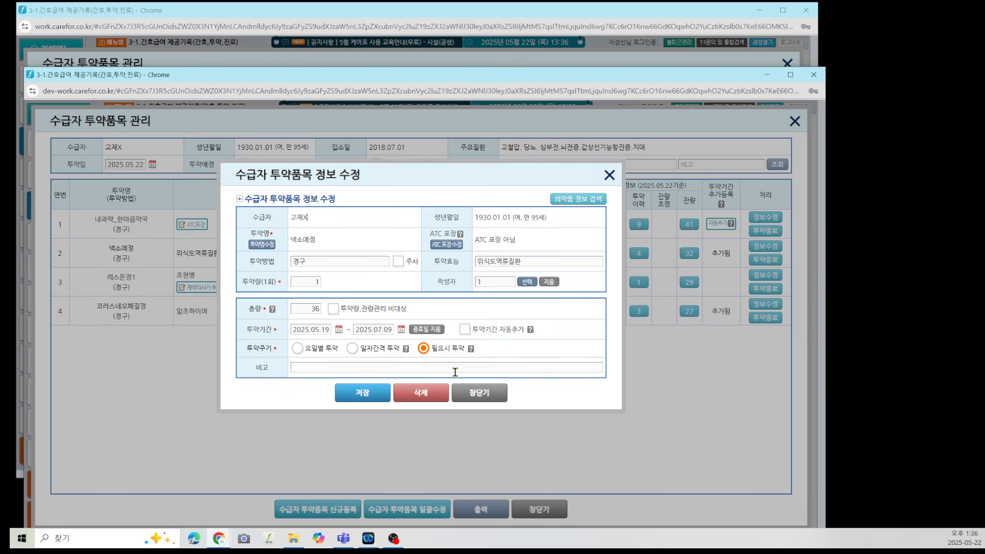
pyautogui.click(478, 398)
pyautogui.click(475, 162)
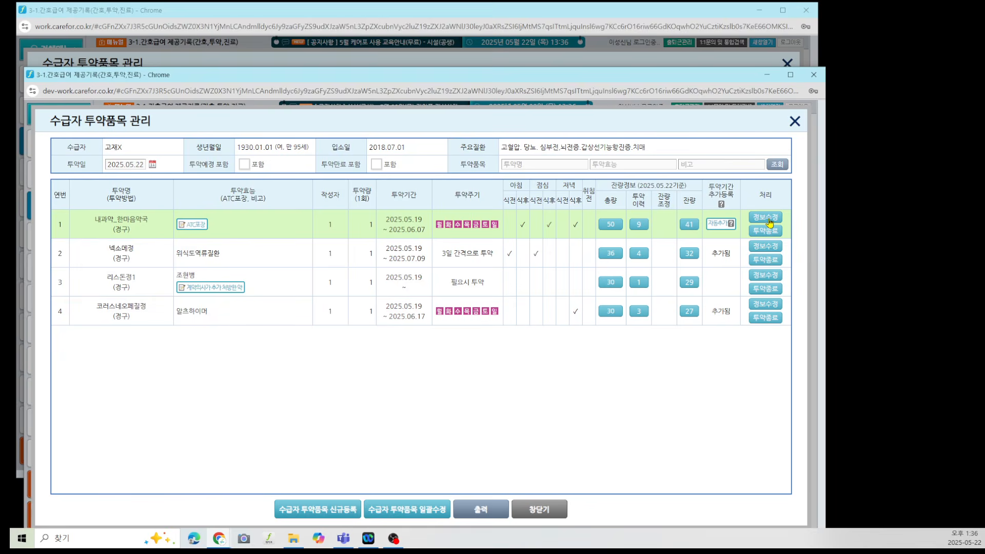
# Step: Examine the 투약효능 and ATC 포장 fields in 내과약_한마음약국's edit form, opening the ATC packaging for editing and closing without saving
pyautogui.click(768, 217)
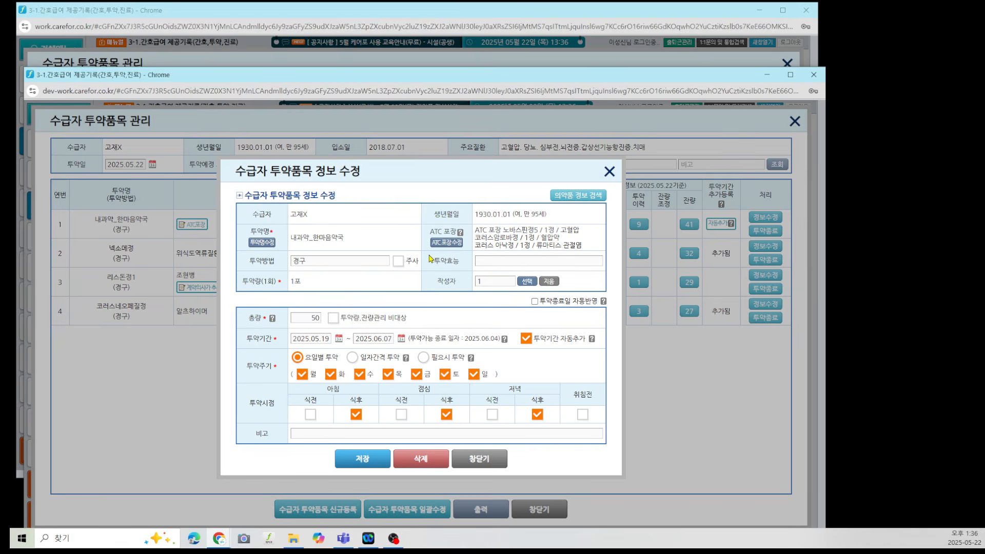
pyautogui.moveTo(250, 437); pyautogui.dragTo(285, 438)
pyautogui.moveTo(440, 261); pyautogui.dragTo(465, 265)
pyautogui.click(478, 261)
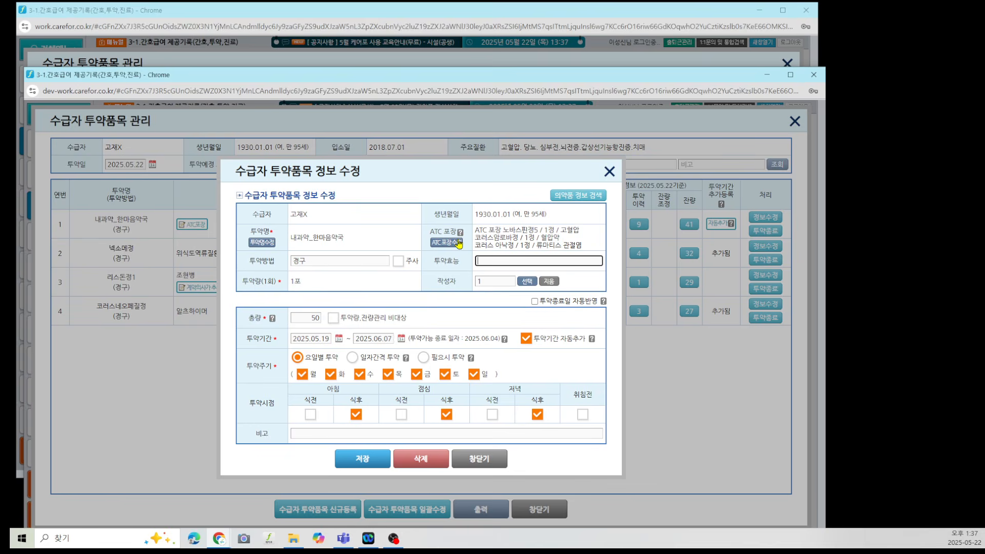
pyautogui.moveTo(430, 231); pyautogui.dragTo(476, 233)
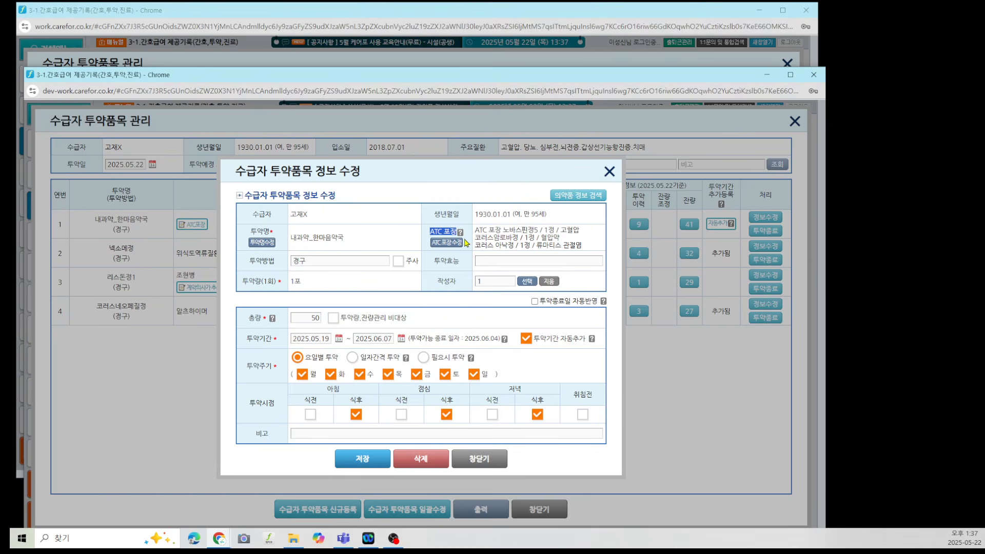
pyautogui.click(438, 250)
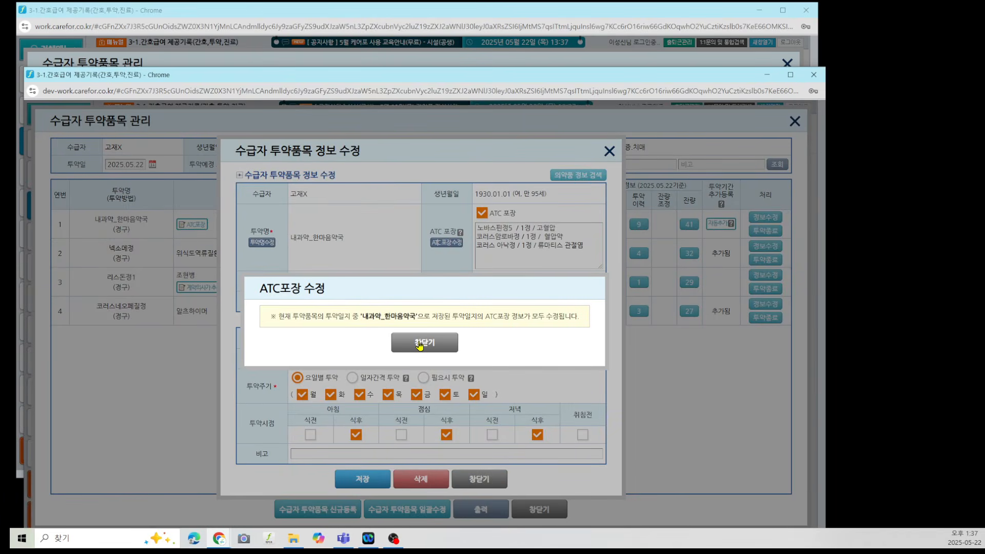
pyautogui.click(419, 345)
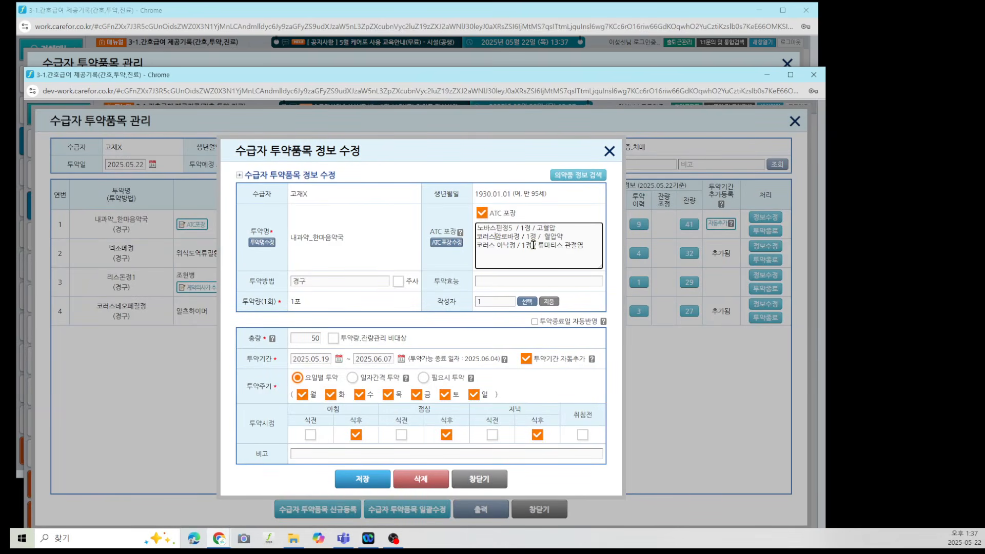
pyautogui.click(475, 477)
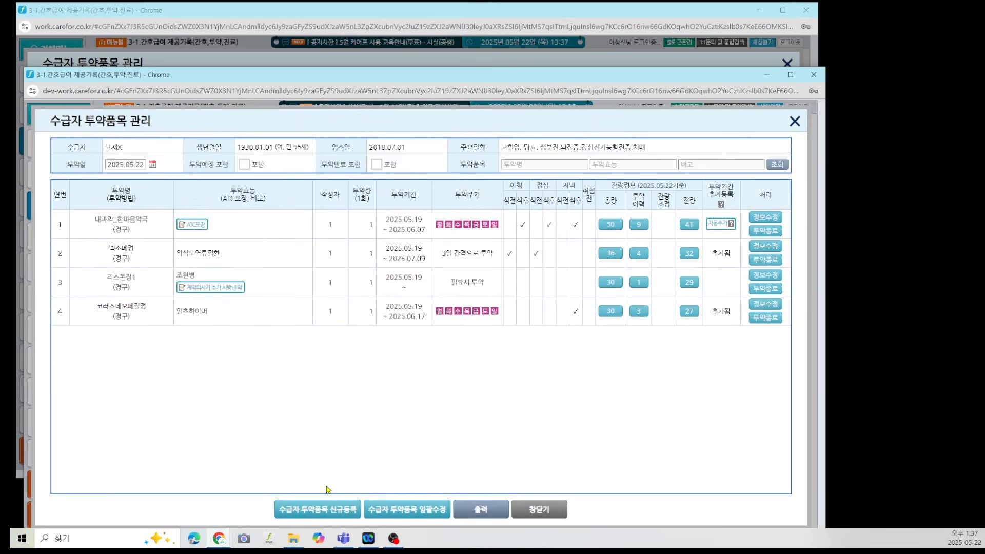
# Step: Enable ATC 포장 in a new medication item registration form to examine its packaged-drug entry area, discarding the form
pyautogui.click(321, 511)
pyautogui.click(478, 244)
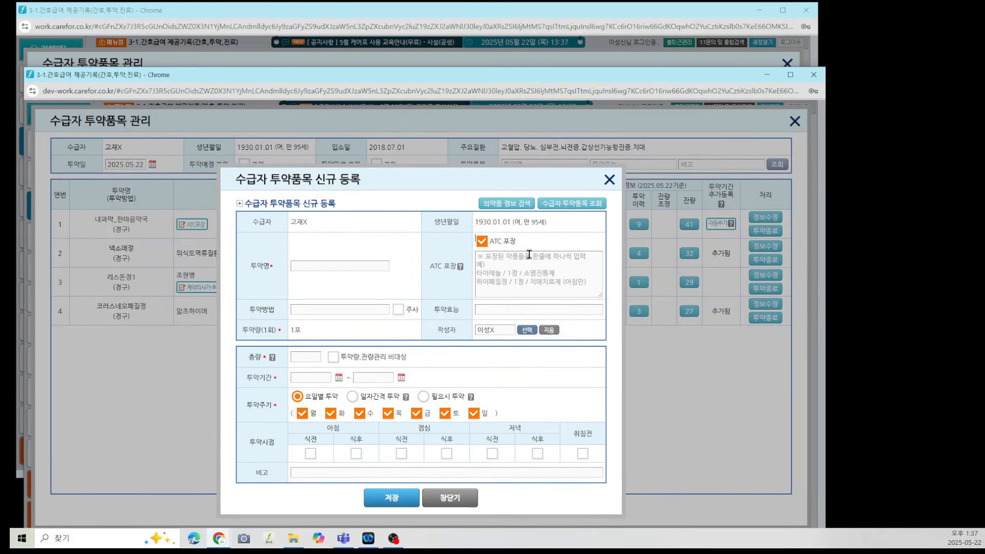
pyautogui.doubleClick(429, 265)
pyautogui.click(488, 258)
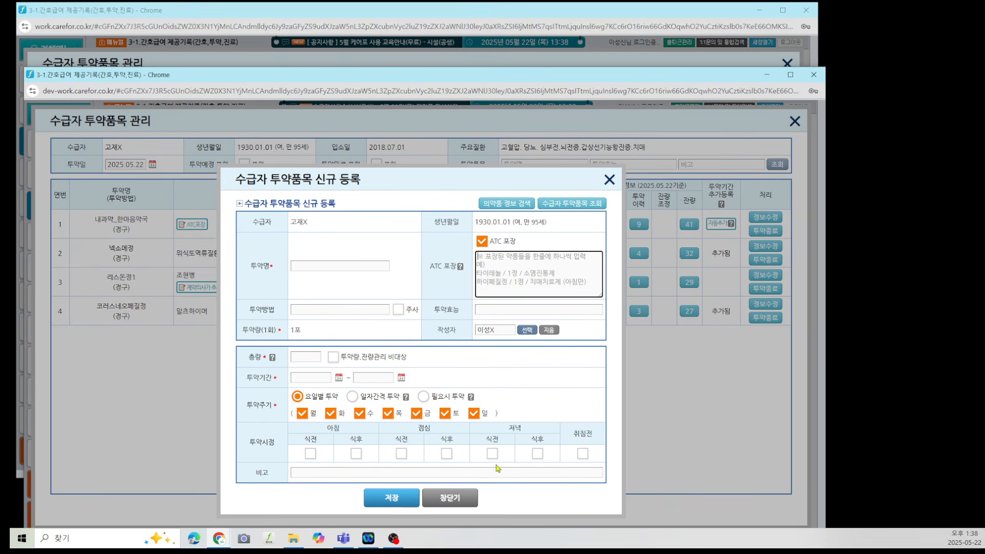
pyautogui.click(450, 497)
pyautogui.click(477, 162)
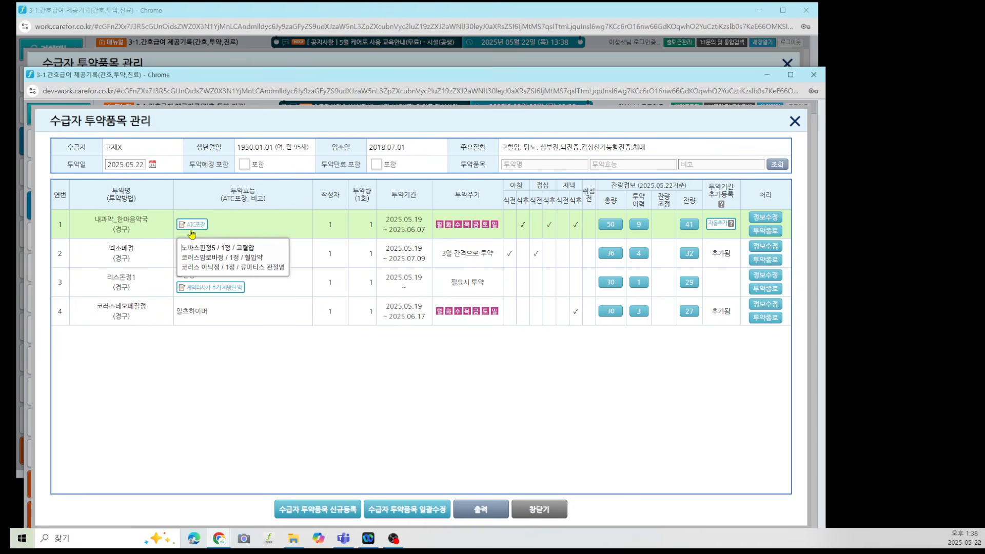
# Step: Check 내과약_한마음약국's ATC packaging contents in the medication list and in its edit form, closing the form unchanged
pyautogui.moveTo(183, 230)
pyautogui.click(766, 217)
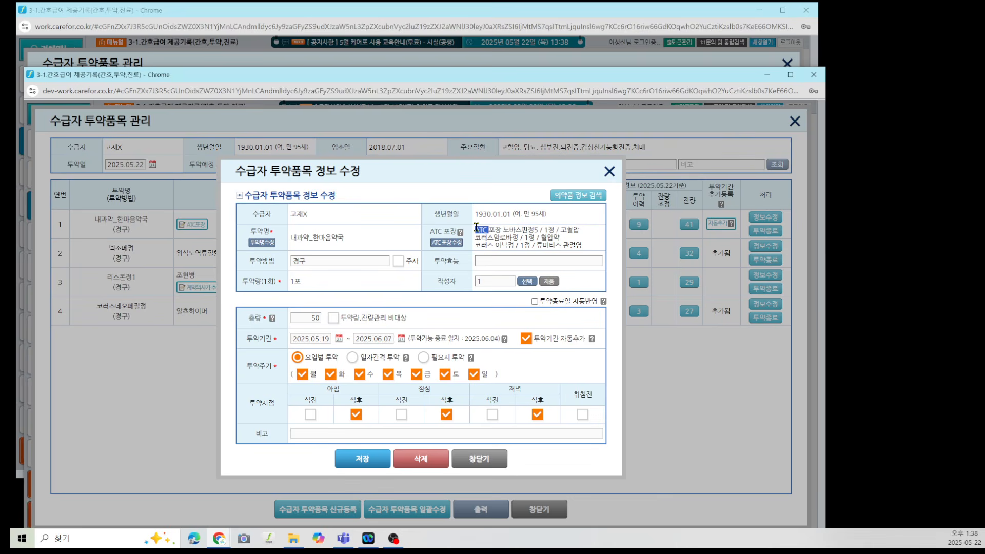
pyautogui.moveTo(477, 231); pyautogui.dragTo(585, 246)
pyautogui.click(585, 246)
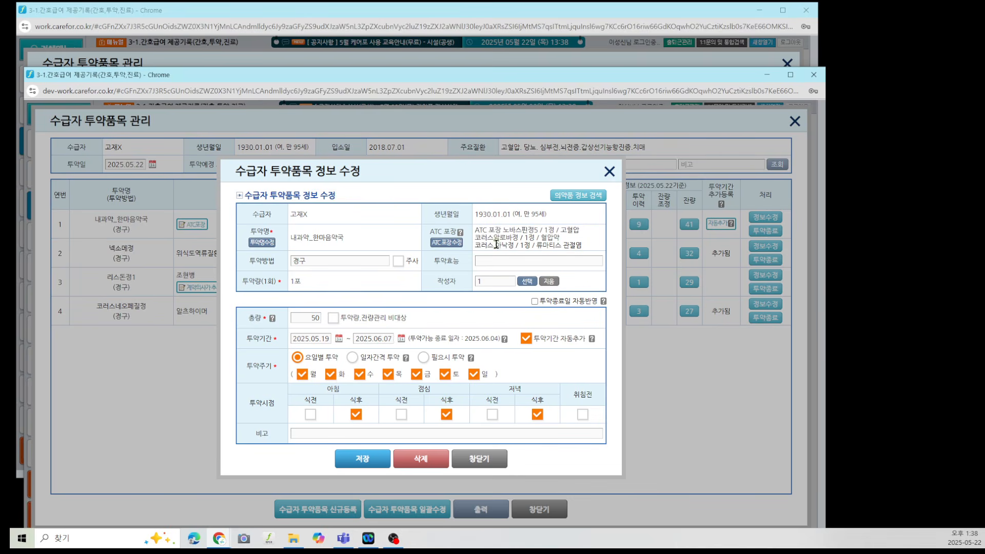
pyautogui.click(496, 458)
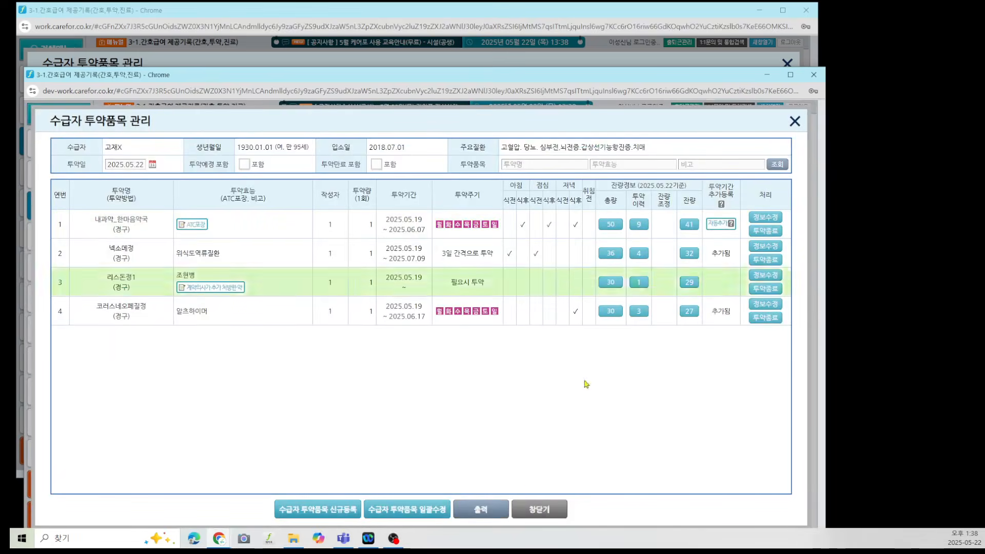
# Step: Preview the recipient's medication item printout for 2025.05.22 and examine how ATC packaging and remarks are presented, closing the preview
pyautogui.click(481, 510)
pyautogui.click(405, 475)
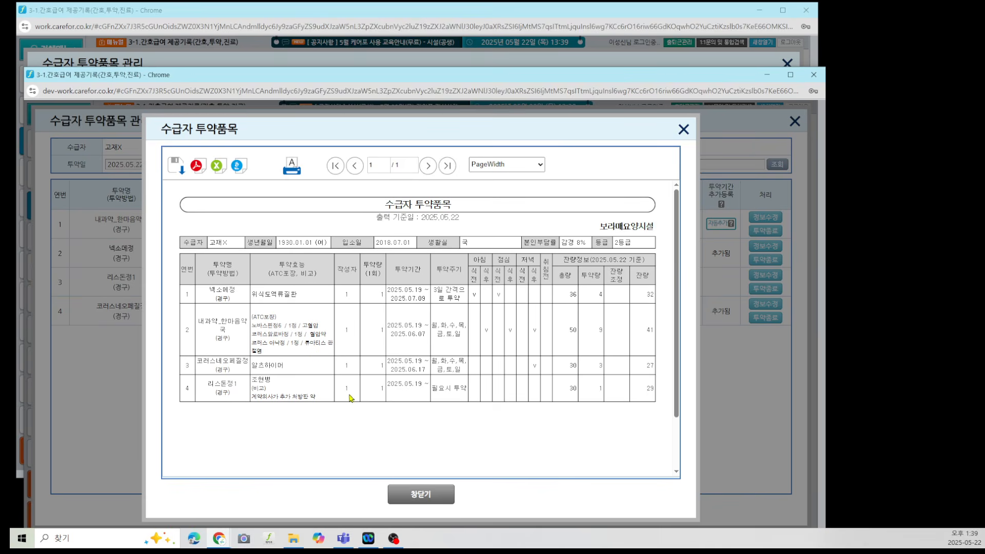
pyautogui.click(412, 493)
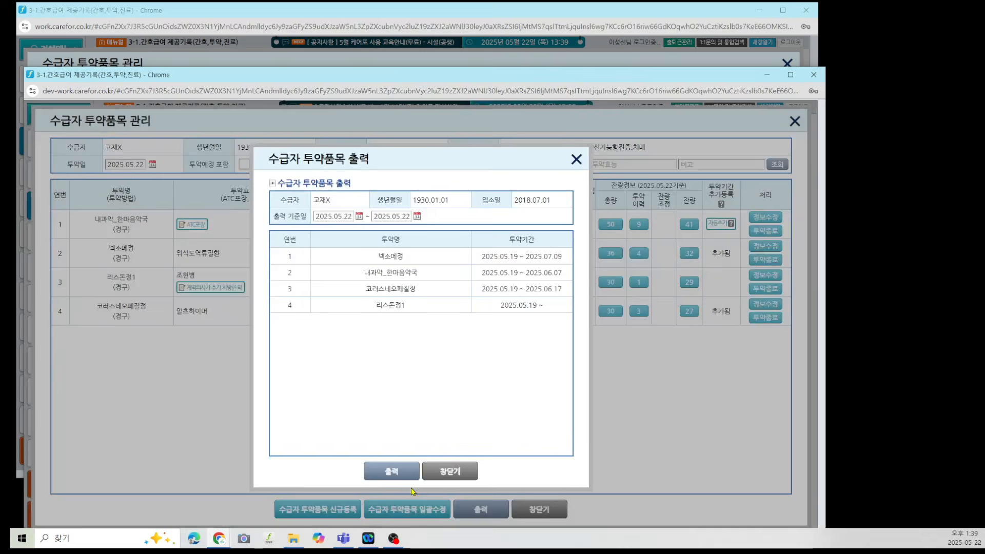
pyautogui.click(451, 469)
# Step: Review how the 투약효능, 비고 and ATC 포장 fields differ in 내과약_한마음약국's edit form, closing it without saving
pyautogui.click(778, 218)
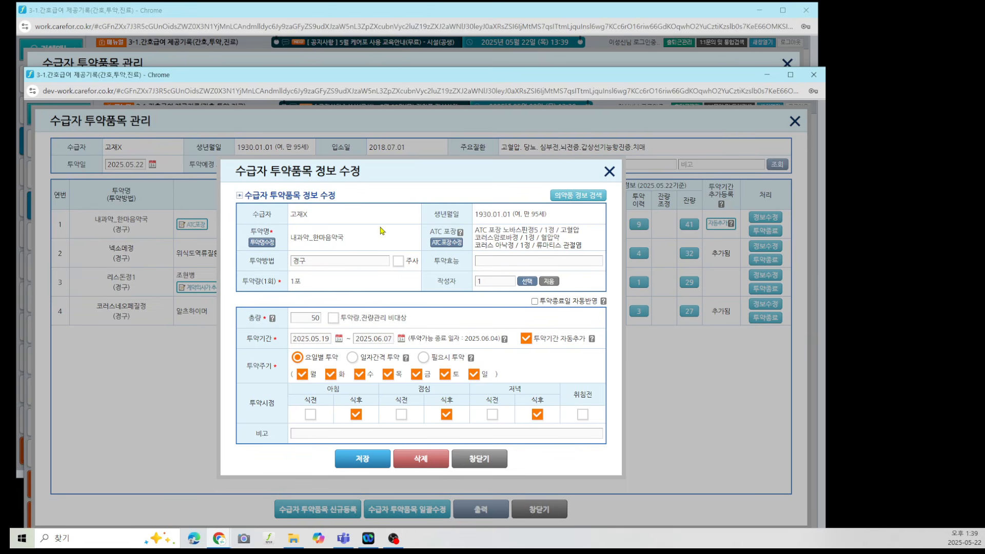
pyautogui.doubleClick(440, 261)
pyautogui.click(480, 261)
pyautogui.click(319, 429)
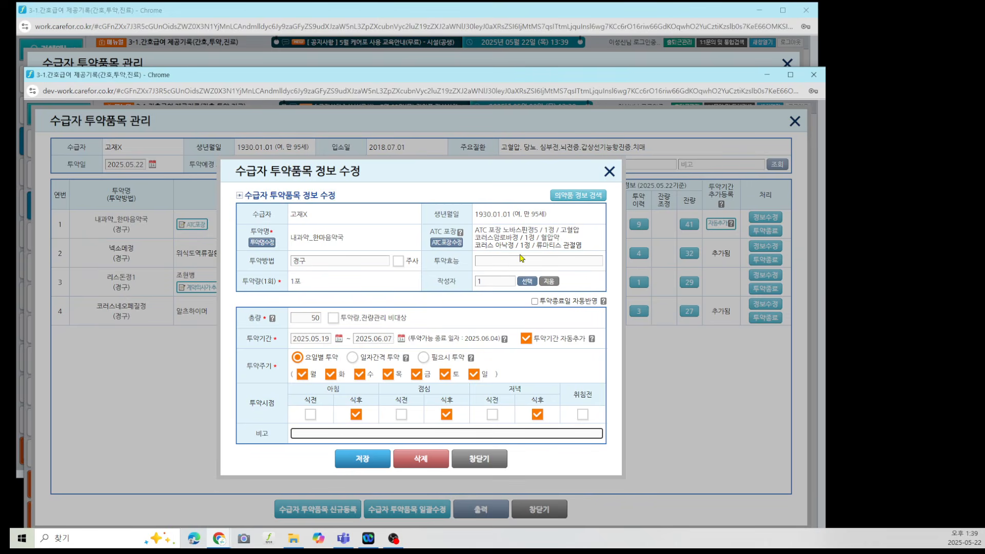
pyautogui.moveTo(476, 230); pyautogui.dragTo(577, 243)
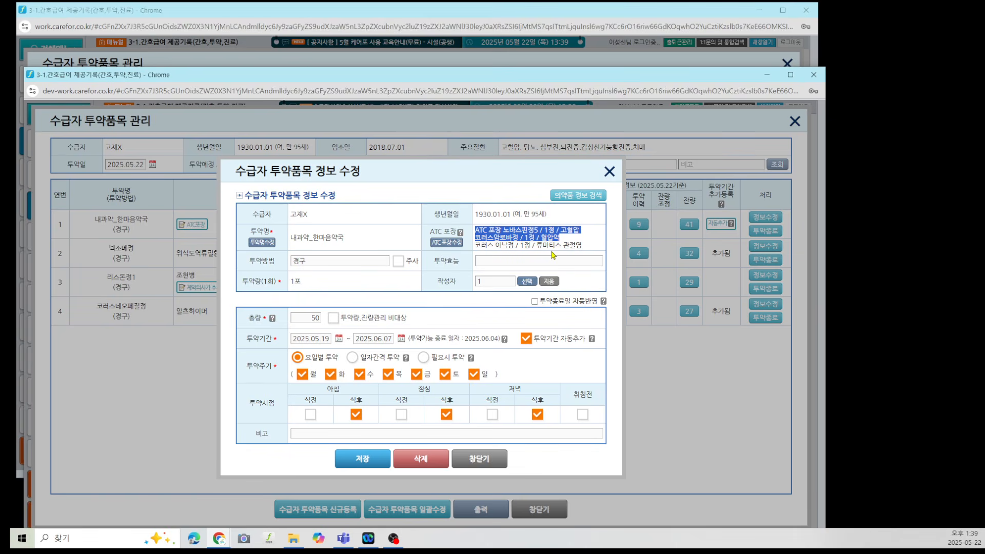
pyautogui.click(496, 261)
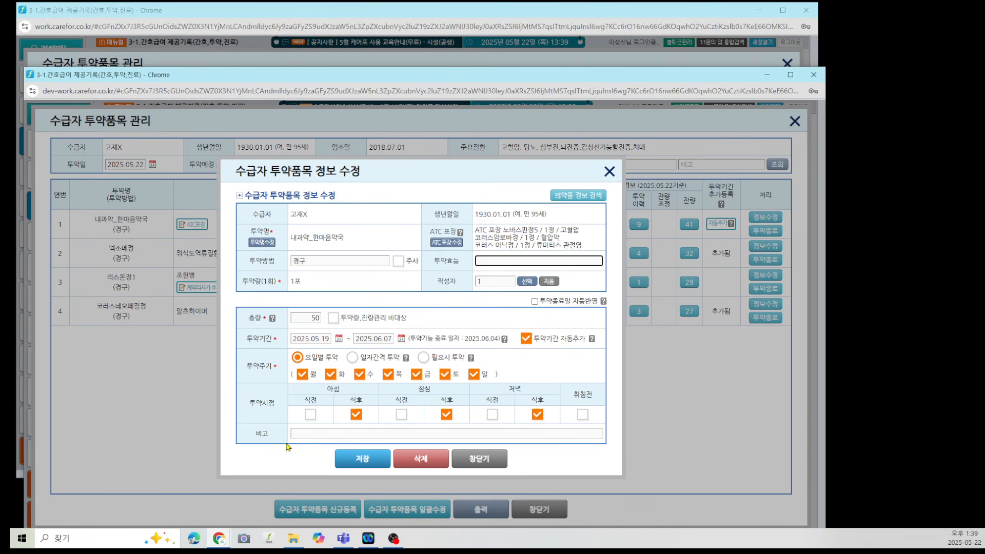
pyautogui.click(430, 230)
pyautogui.click(477, 462)
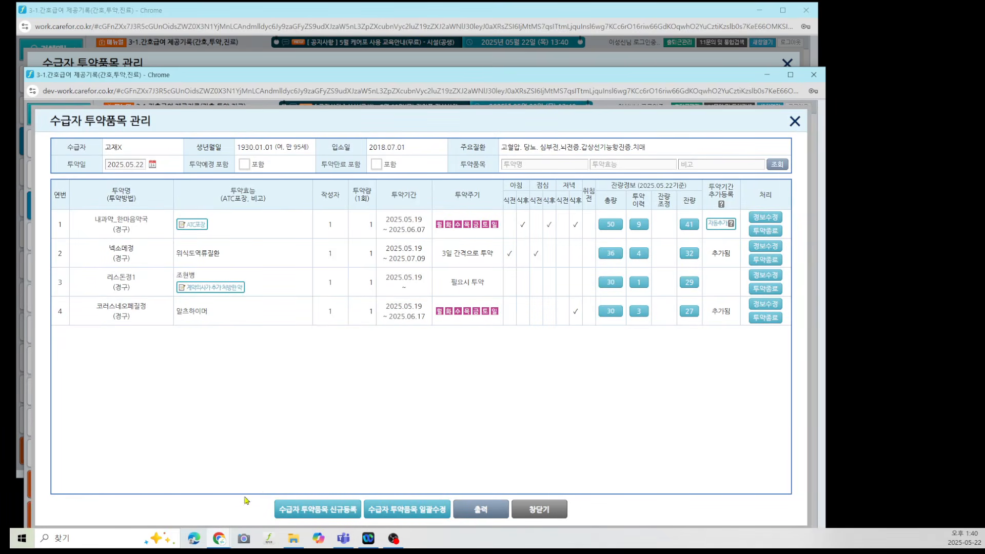
pyautogui.click(292, 515)
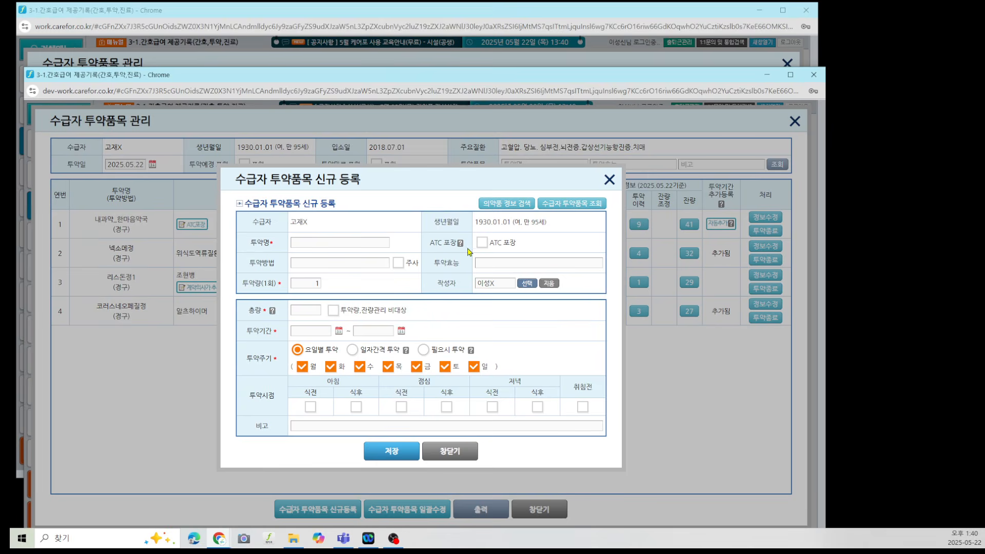
pyautogui.click(559, 210)
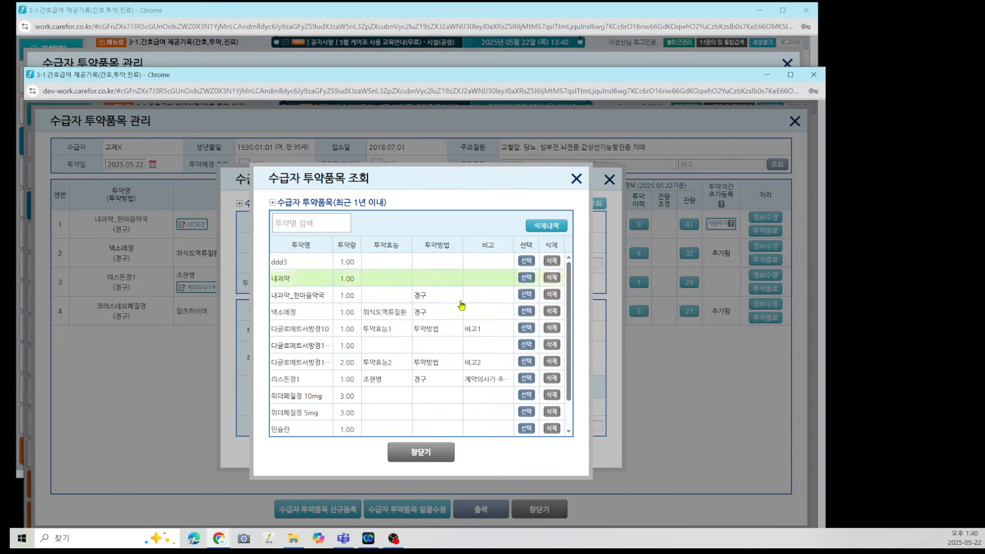
pyautogui.click(526, 311)
pyautogui.click(308, 311)
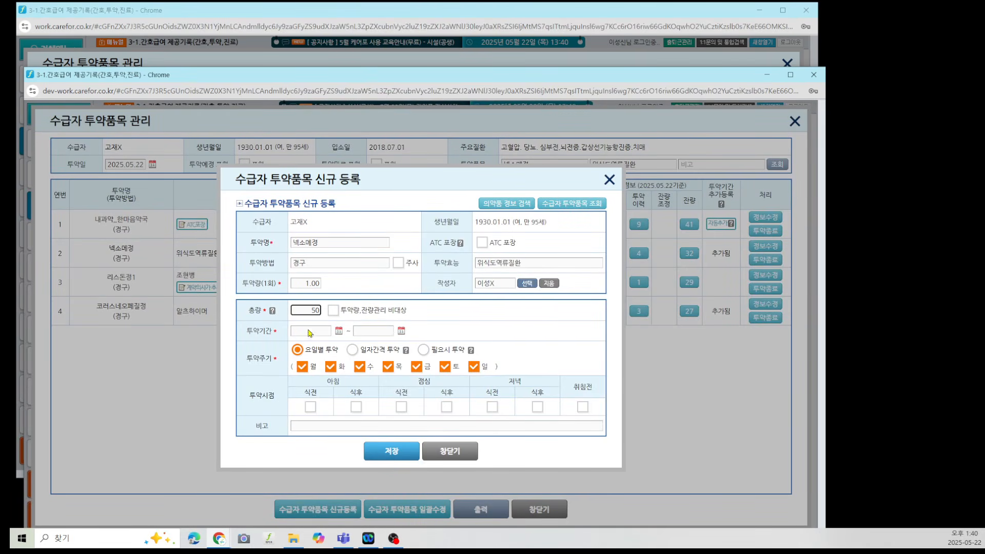
pyautogui.click(310, 331)
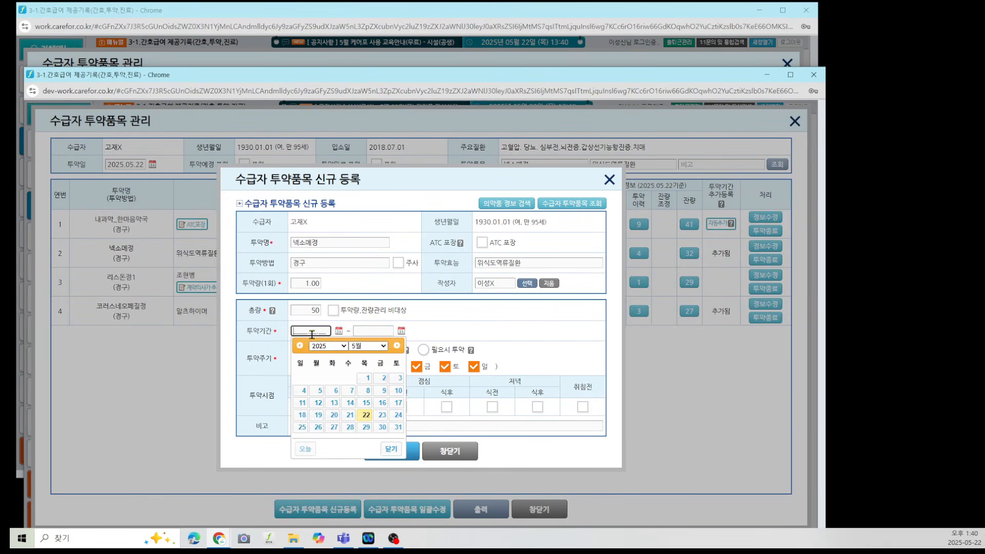
pyautogui.click(364, 419)
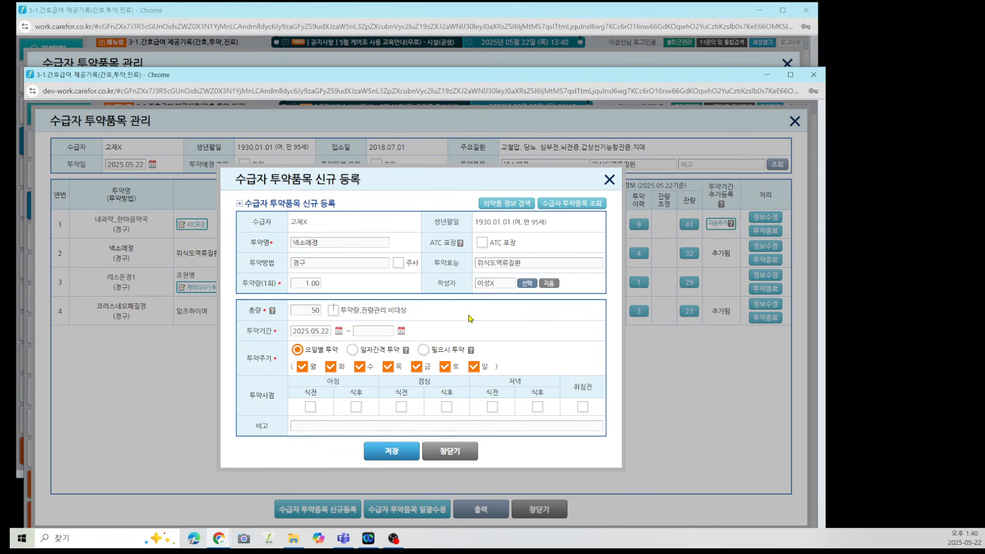
pyautogui.click(464, 453)
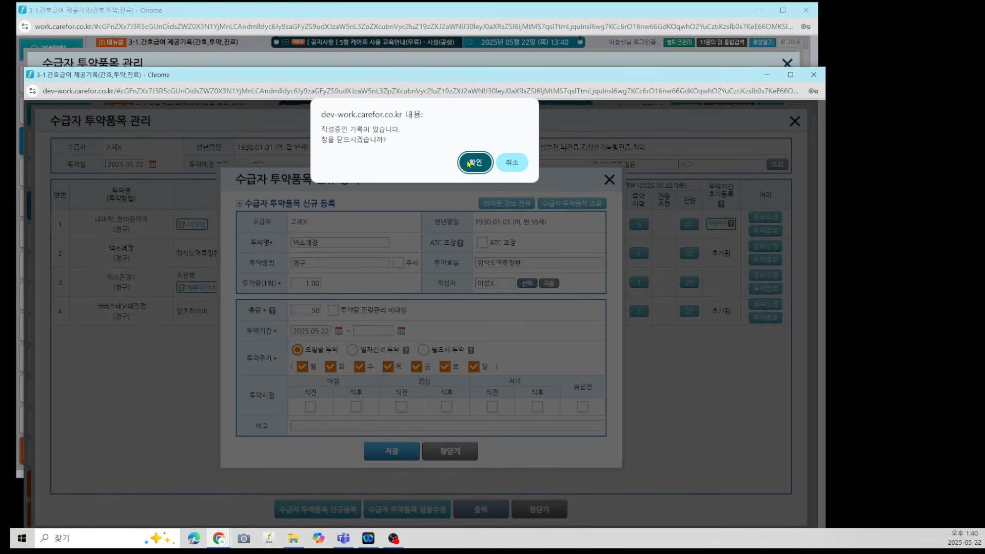
pyautogui.click(474, 162)
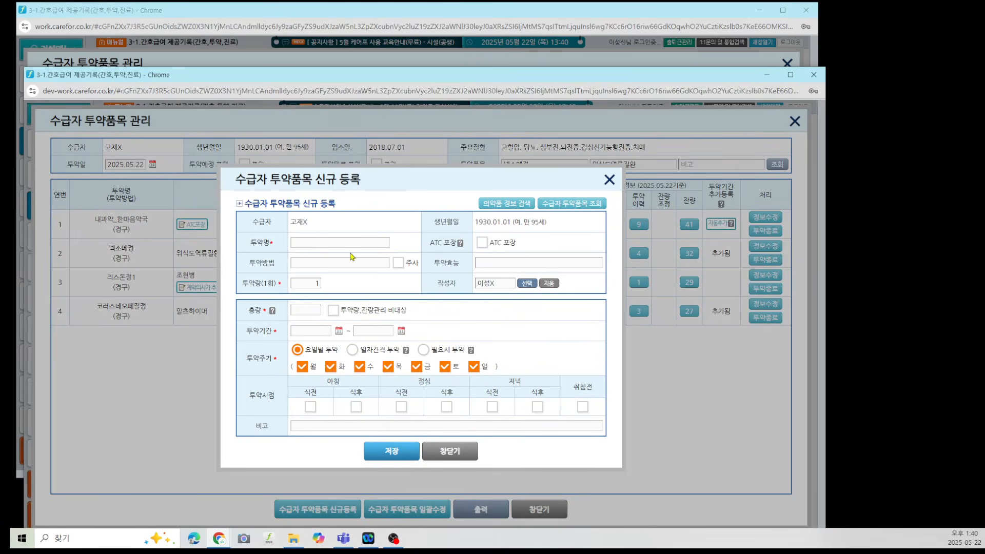
# Step: Fill in a new medication item named 약명1 with total amount 50, start date 2025.05.22 and dosing after breakfast (아침 식후)
pyautogui.click(341, 242)
pyautogui.click(309, 310)
pyautogui.click(305, 328)
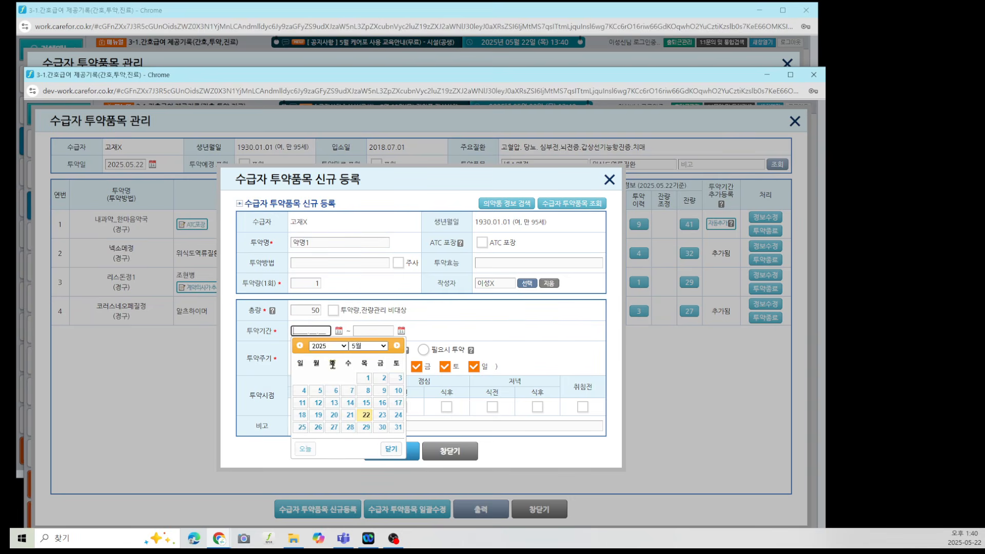
pyautogui.click(368, 426)
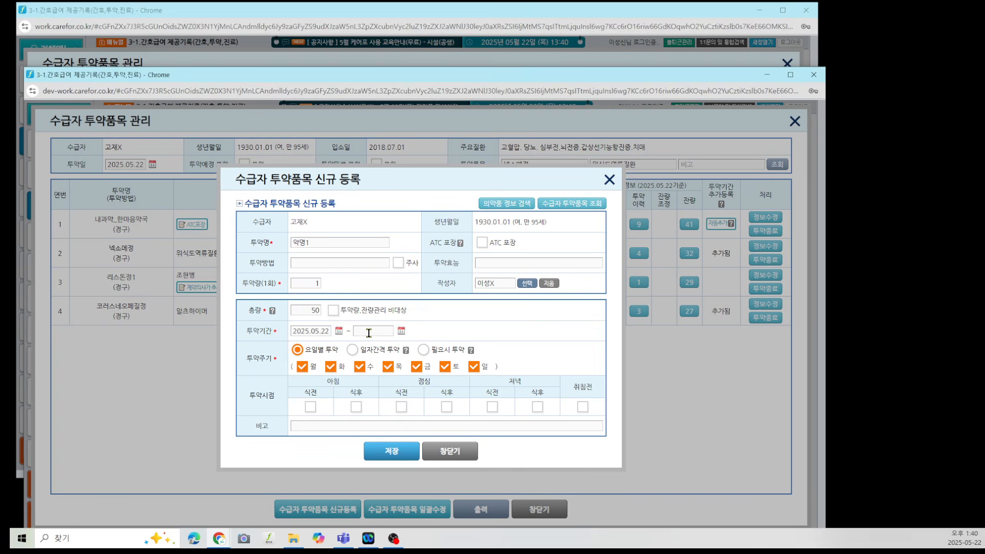
pyautogui.click(355, 408)
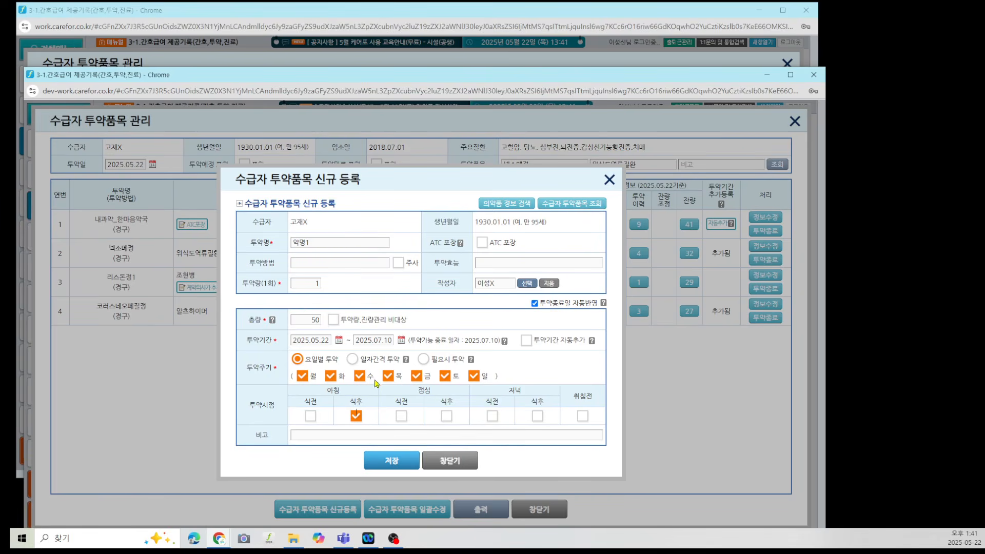
# Step: Turn off automatic end-date application (투약종료일 자동반영) for 약명1 and set its end date to 2025.07.11
pyautogui.click(380, 341)
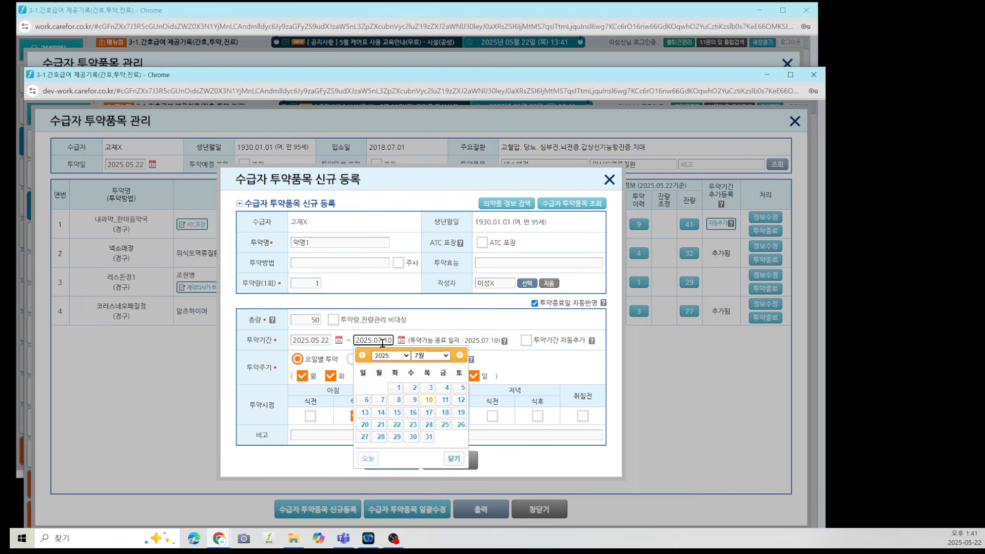
pyautogui.click(451, 333)
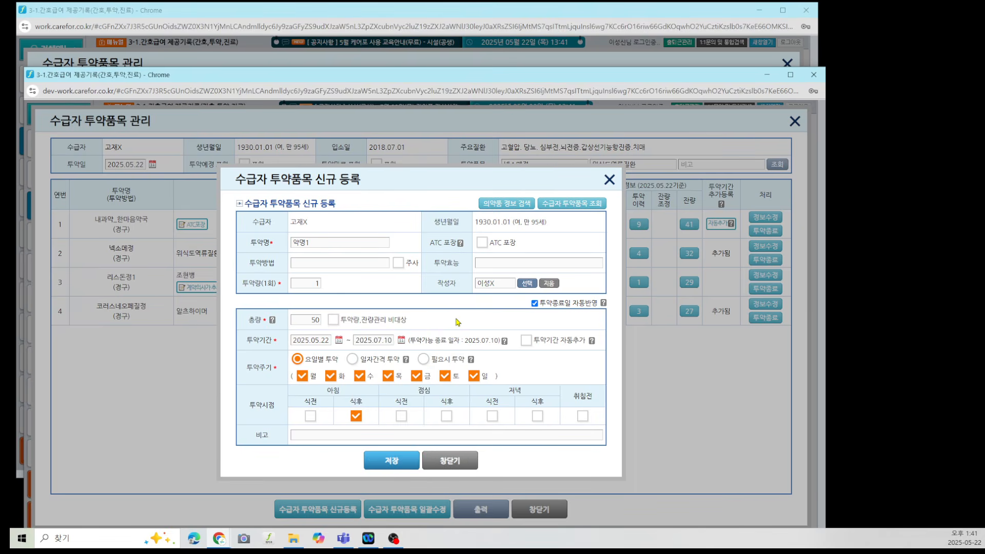
pyautogui.click(539, 305)
pyautogui.click(390, 341)
pyautogui.click(389, 341)
pyautogui.write('1')
# Step: Check the end-date note in the current version's registration form, and save 약명1 with its end date past the possible end date
pyautogui.click(360, 55)
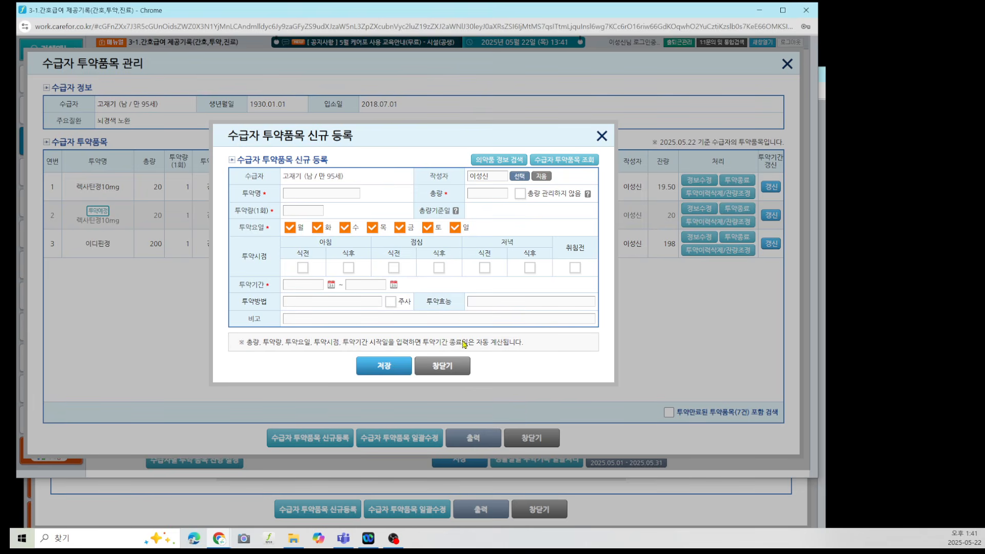
pyautogui.click(555, 496)
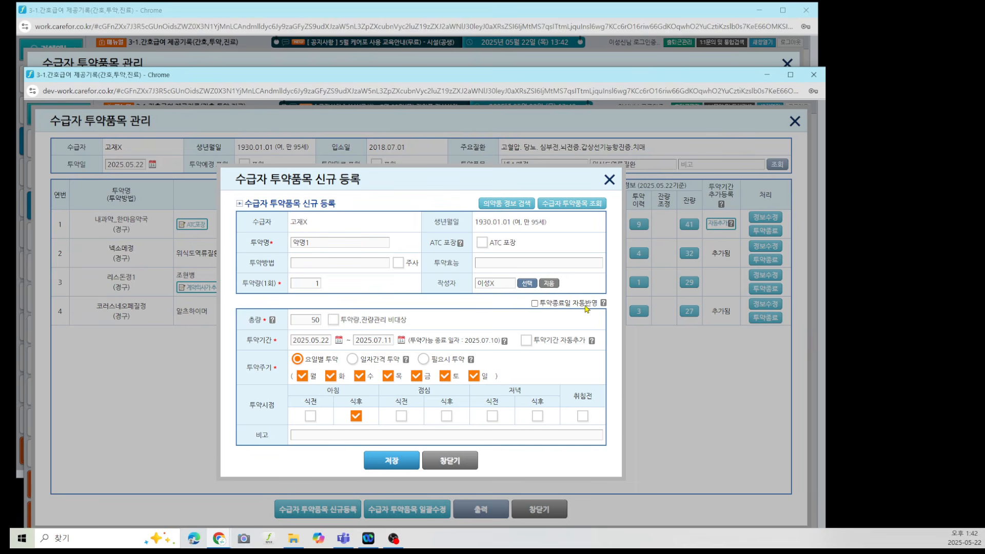
pyautogui.click(390, 341)
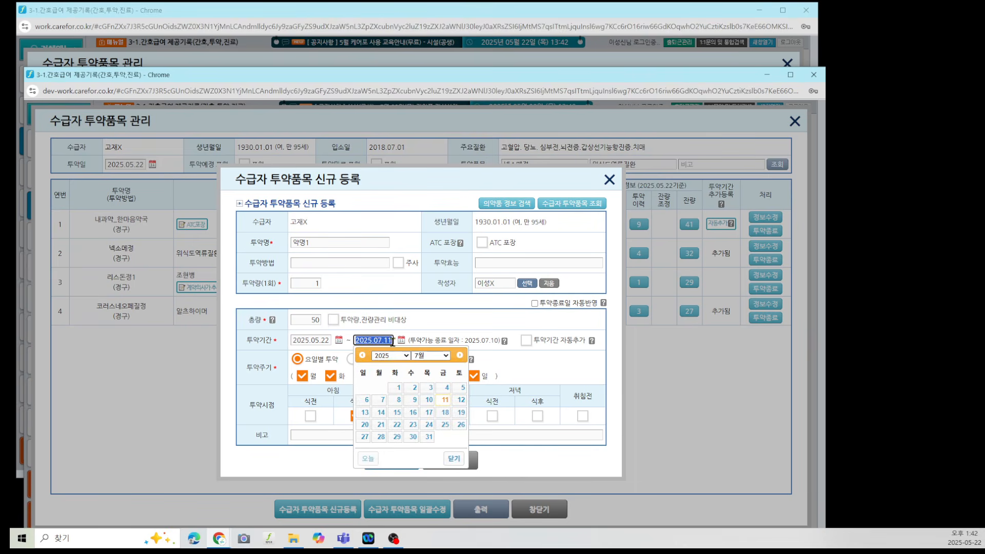
pyautogui.click(444, 327)
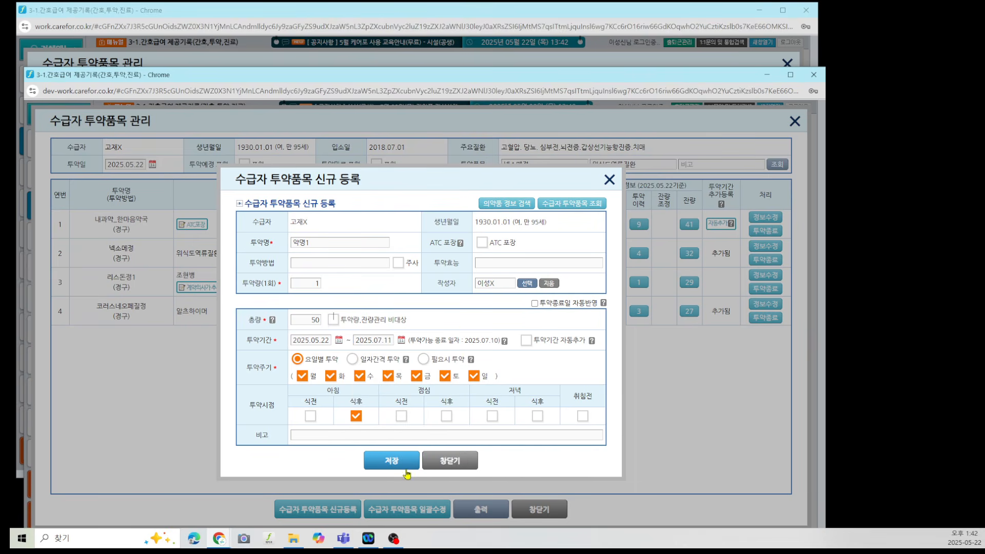
pyautogui.click(406, 471)
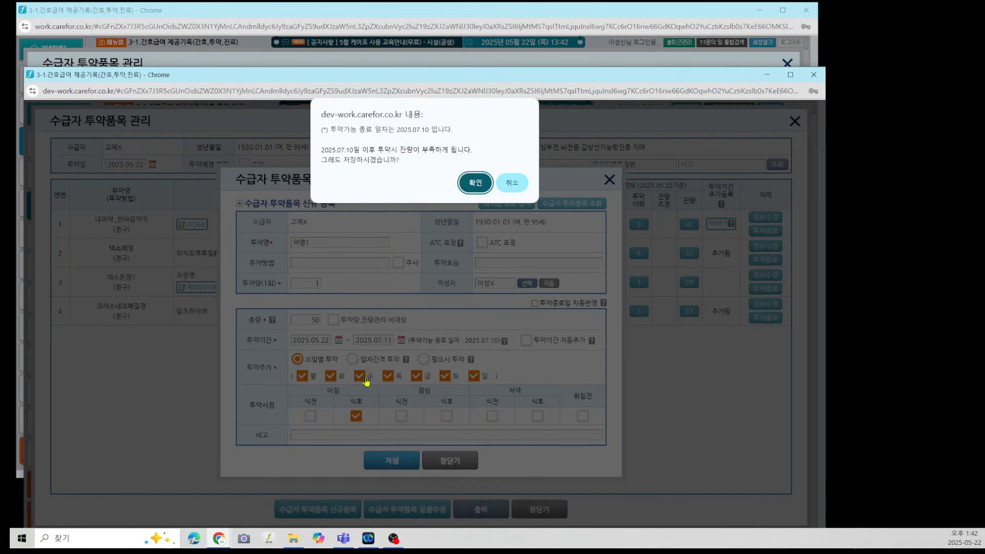
pyautogui.click(475, 181)
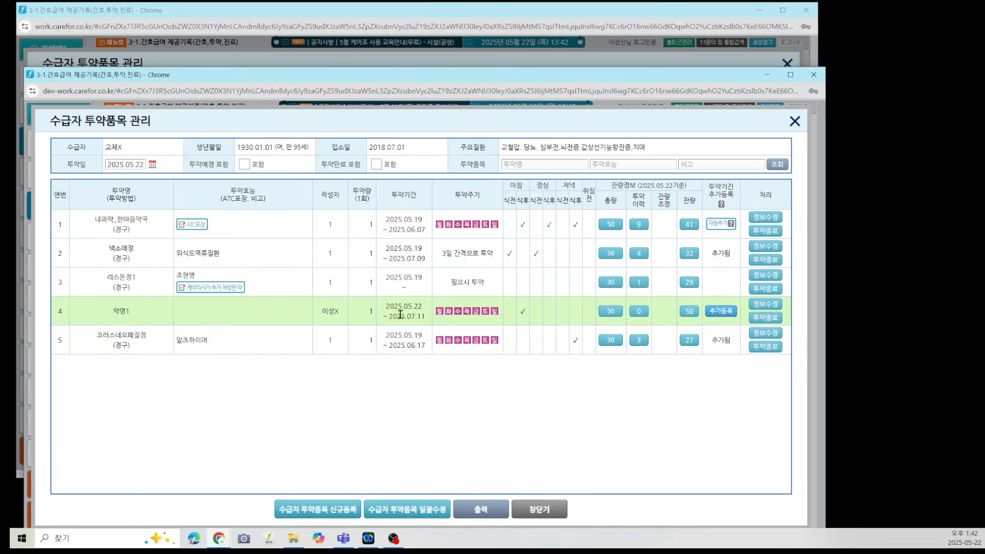
# Step: Delete the 약명1 medication item from the recipient's medication list
pyautogui.click(766, 305)
pyautogui.click(420, 460)
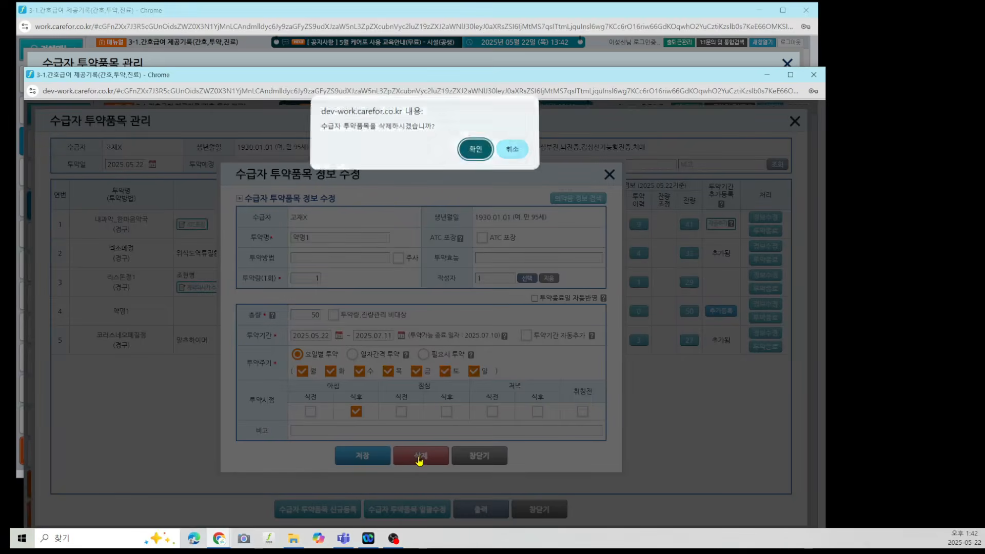
pyautogui.click(491, 154)
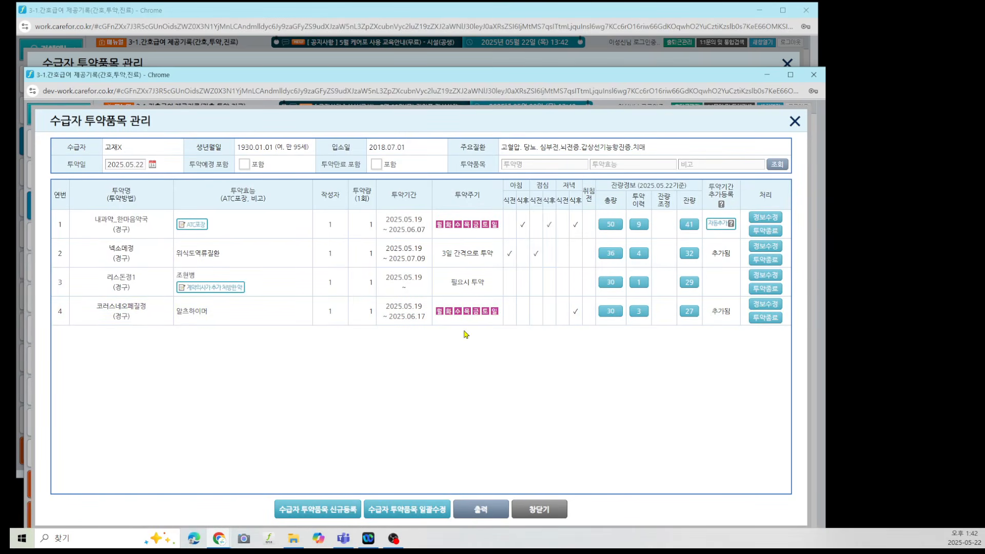
# Step: Reopen the recipient's medication list and review the blank registration form and 내과약_한마음약국's edit form, closing both unchanged
pyautogui.moveTo(476, 84); pyautogui.dragTo(479, 59)
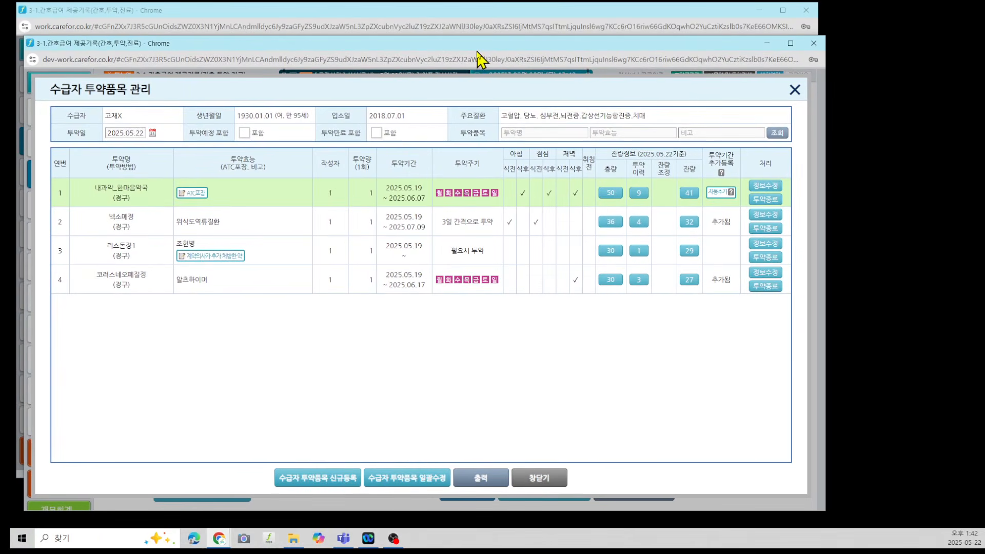
pyautogui.click(539, 476)
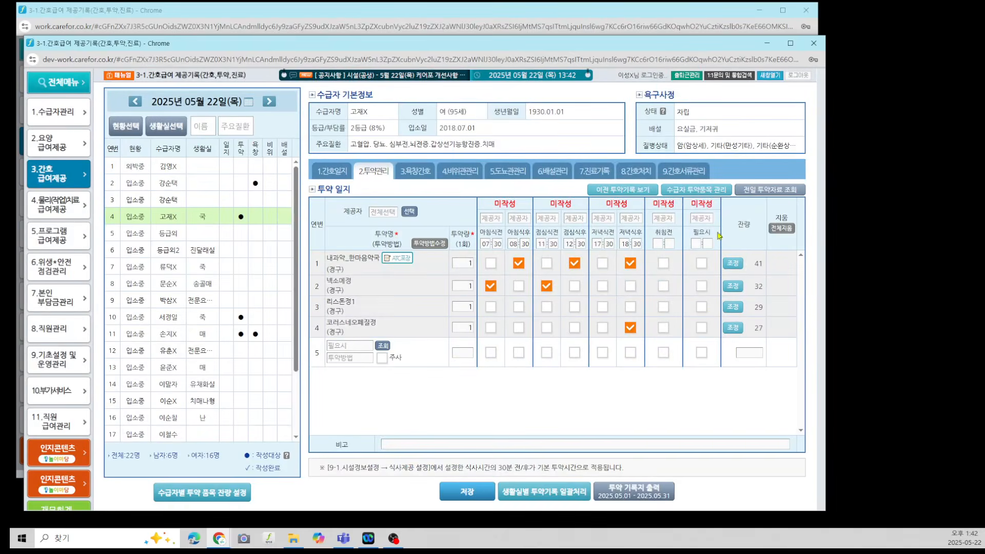
pyautogui.click(700, 190)
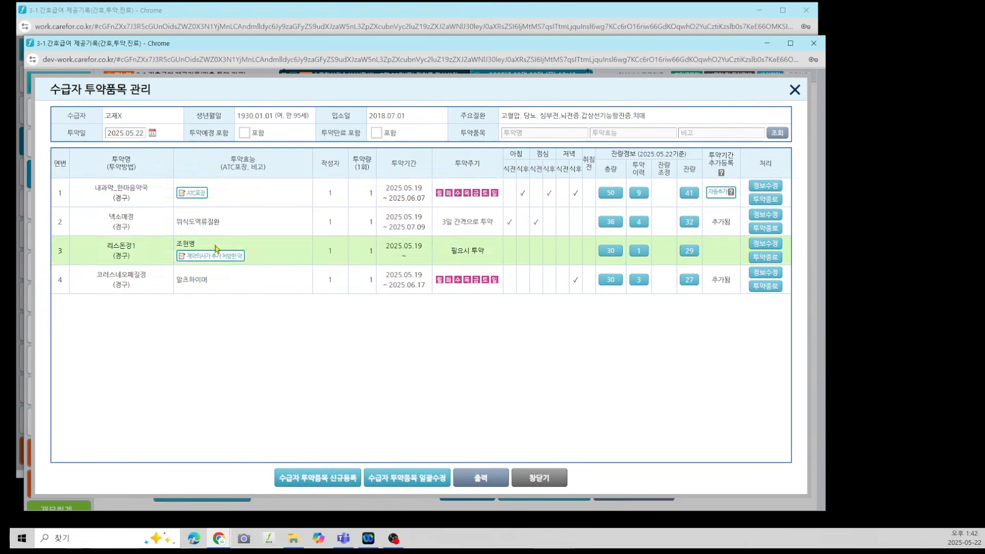
pyautogui.click(316, 478)
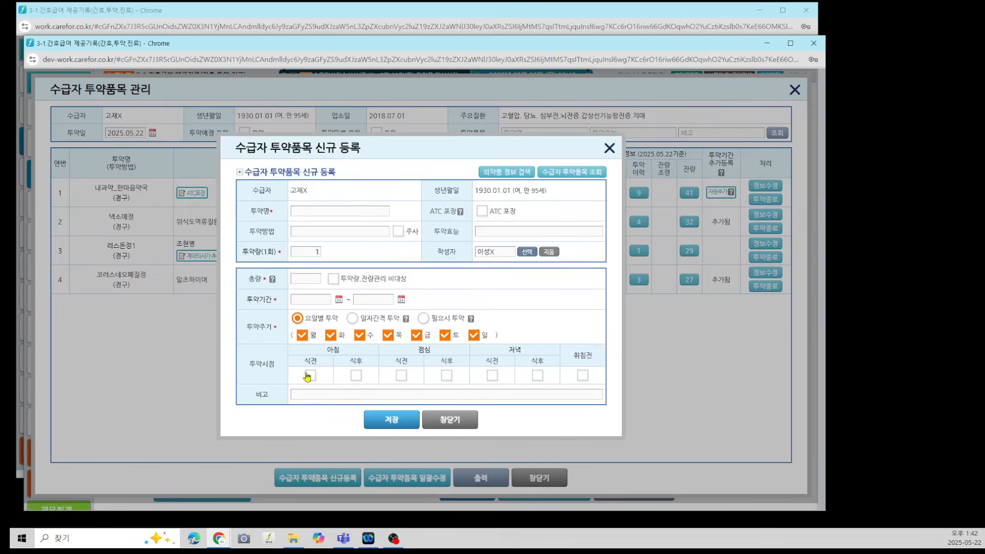
pyautogui.click(452, 419)
pyautogui.click(777, 185)
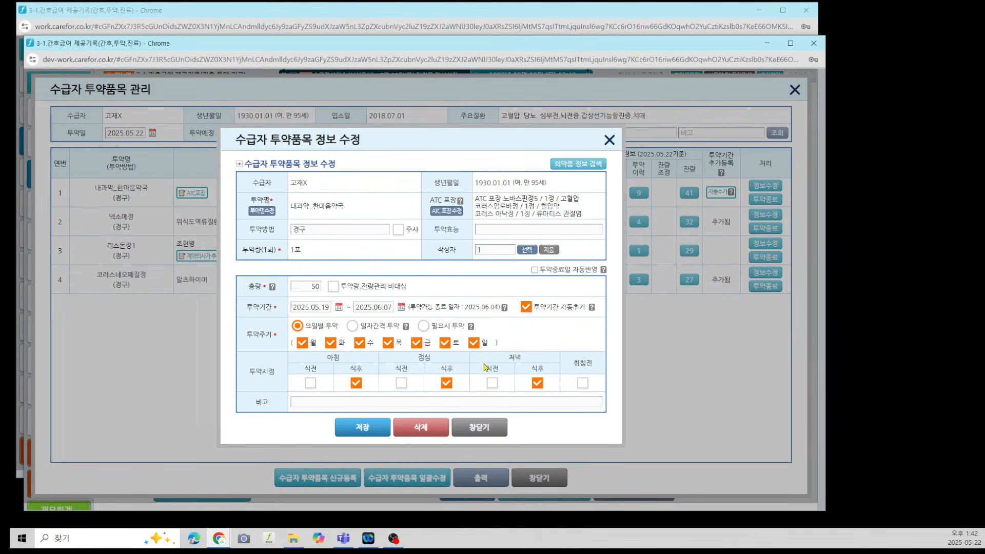
pyautogui.click(477, 430)
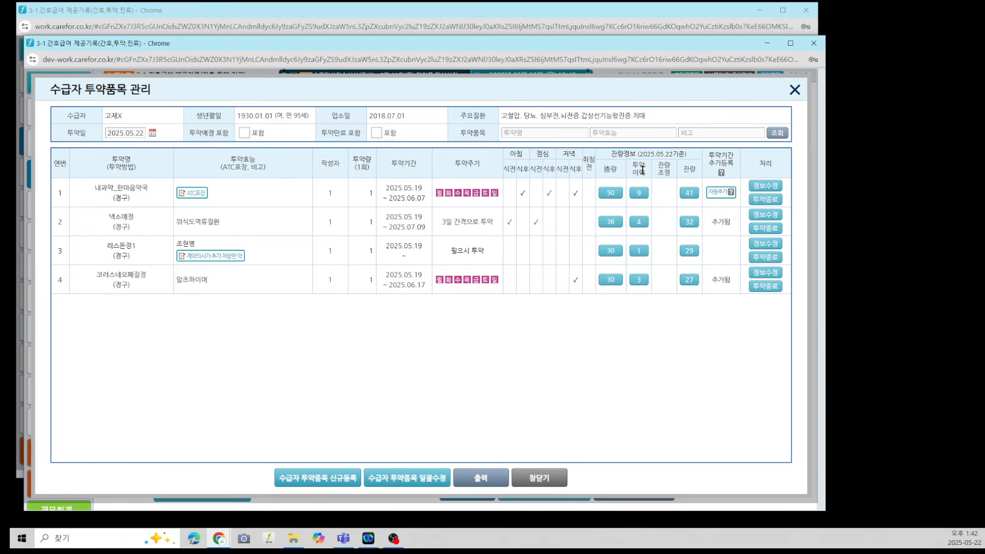
# Step: Review 내과약_한마음약국's 투약이력 and 잔량조정 details, and close the medication list
pyautogui.click(640, 193)
pyautogui.click(471, 440)
pyautogui.click(458, 328)
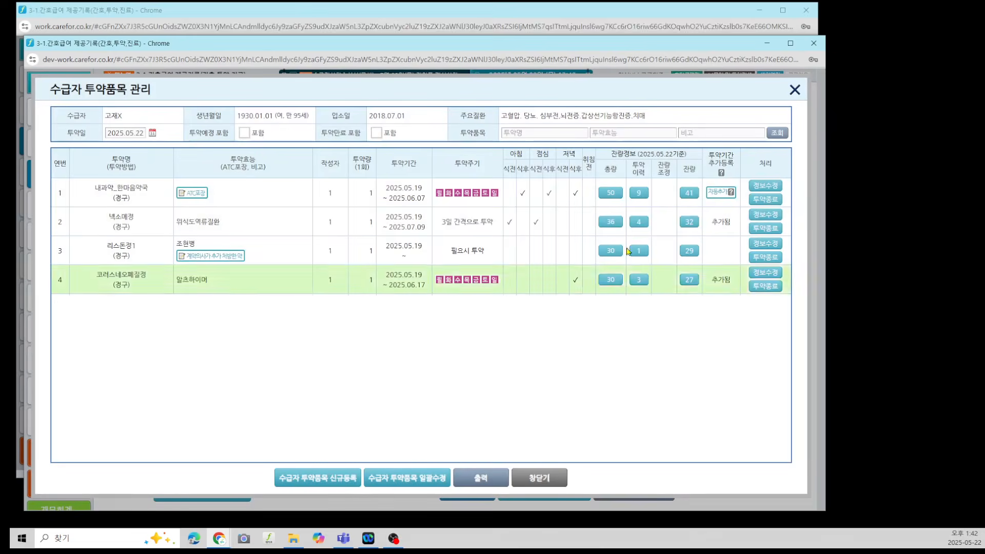
pyautogui.click(689, 193)
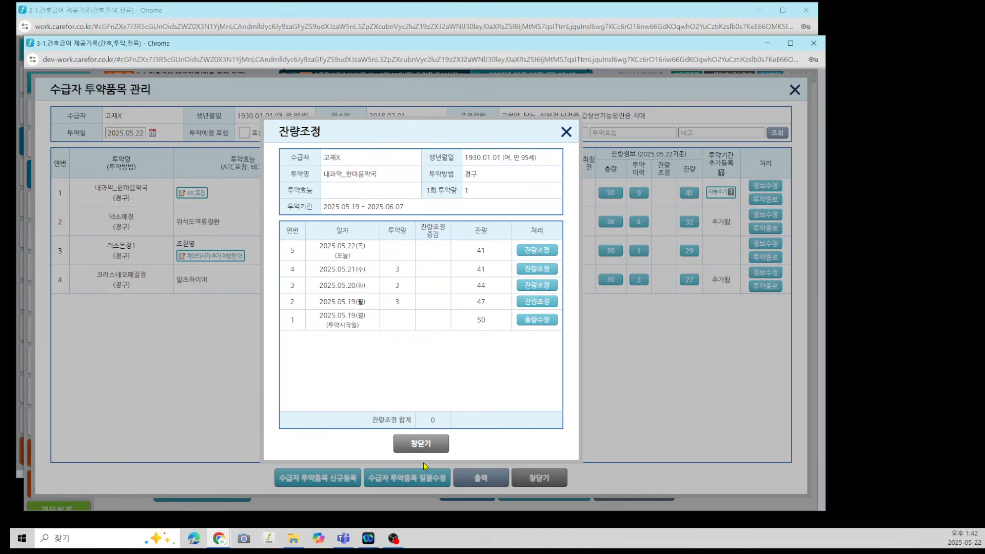
pyautogui.click(428, 451)
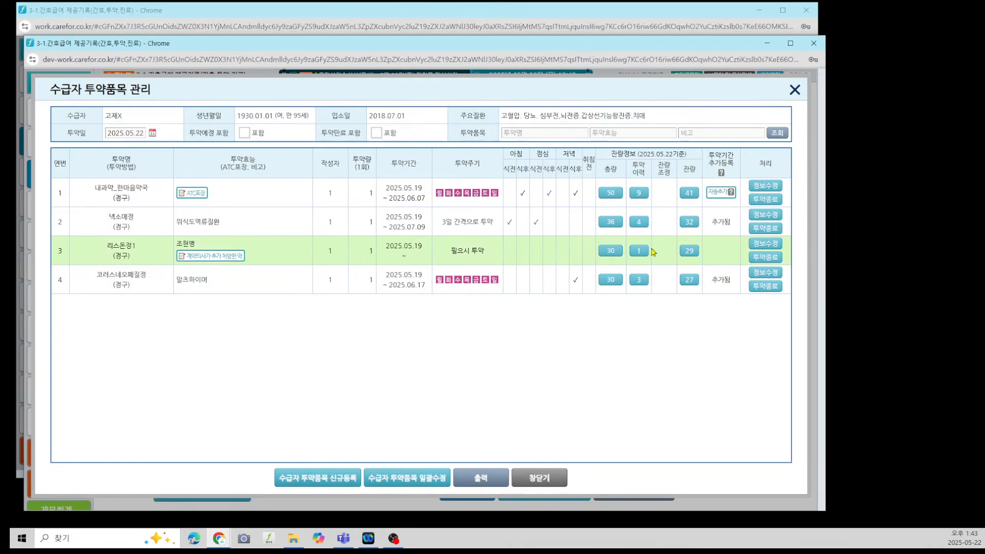
pyautogui.click(539, 478)
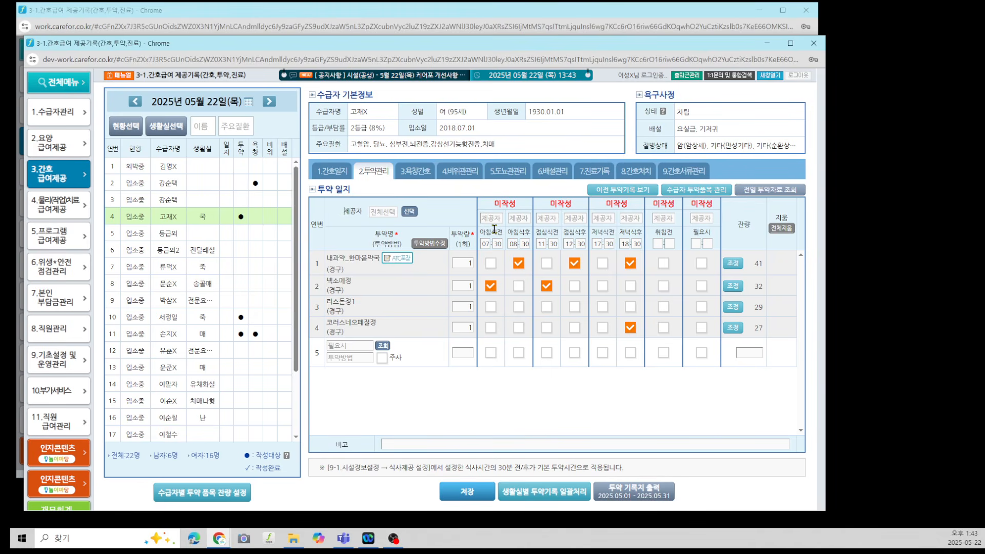
# Step: Switch to the current Carefor window, discard the blank registration form, and examine its medication item list before returning to the log
pyautogui.hotkey('alt', 'Tab')
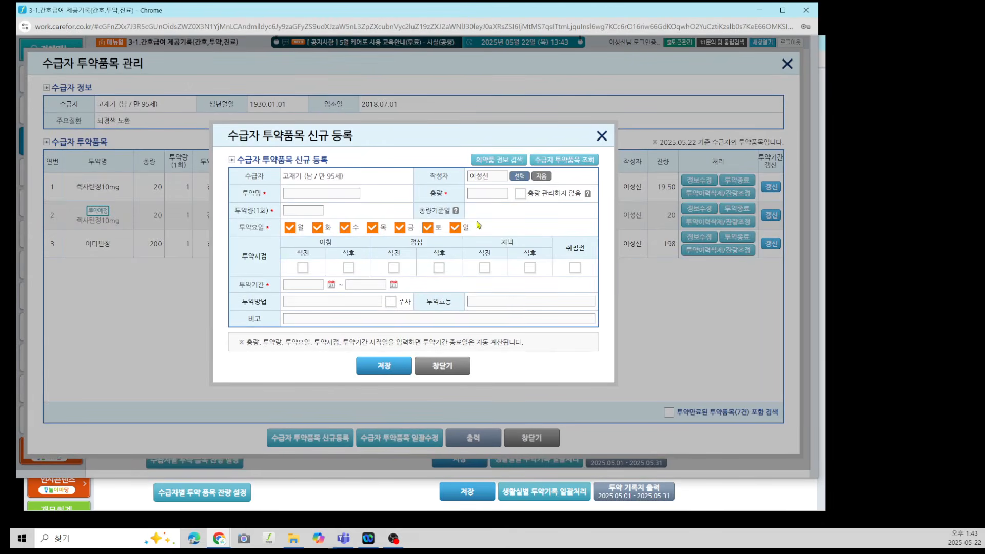
pyautogui.click(467, 365)
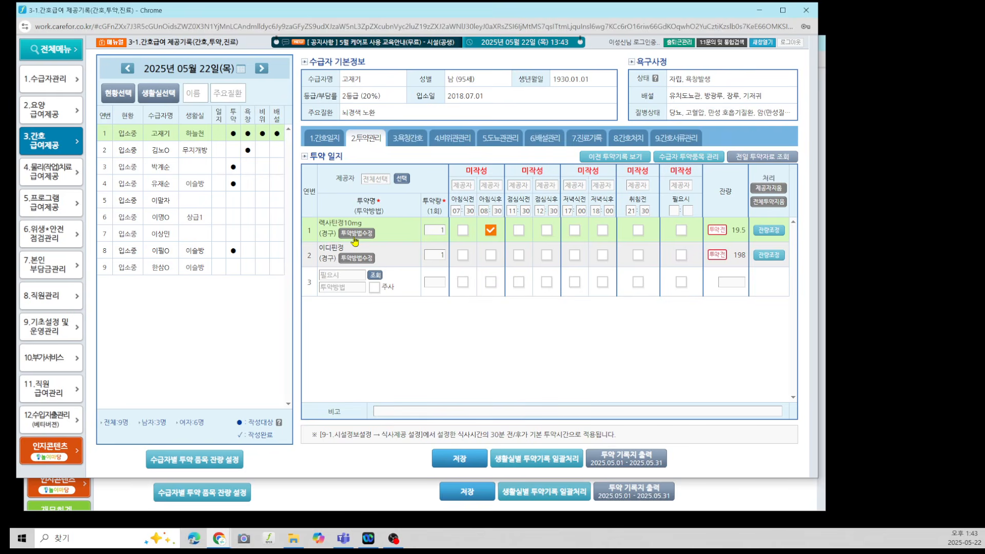
pyautogui.click(700, 157)
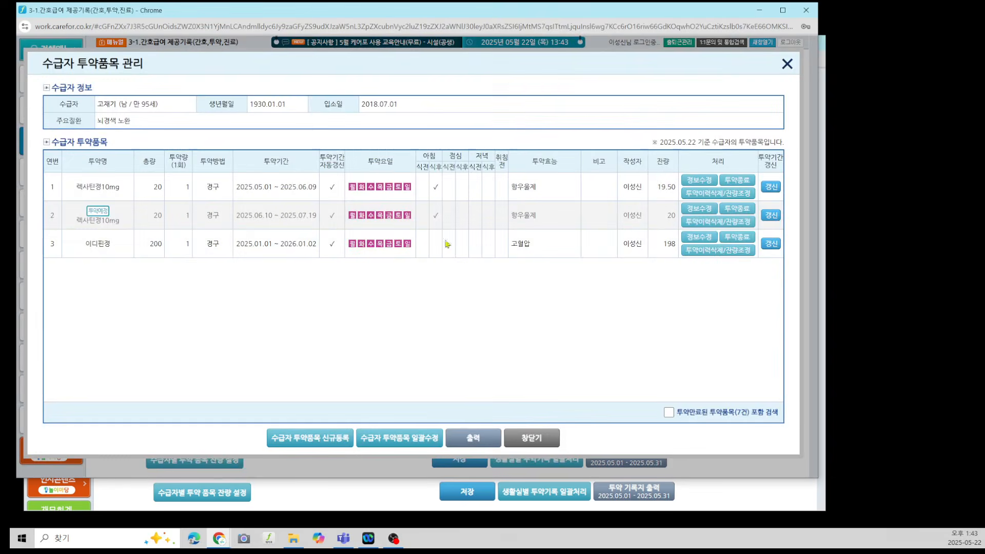
pyautogui.click(513, 444)
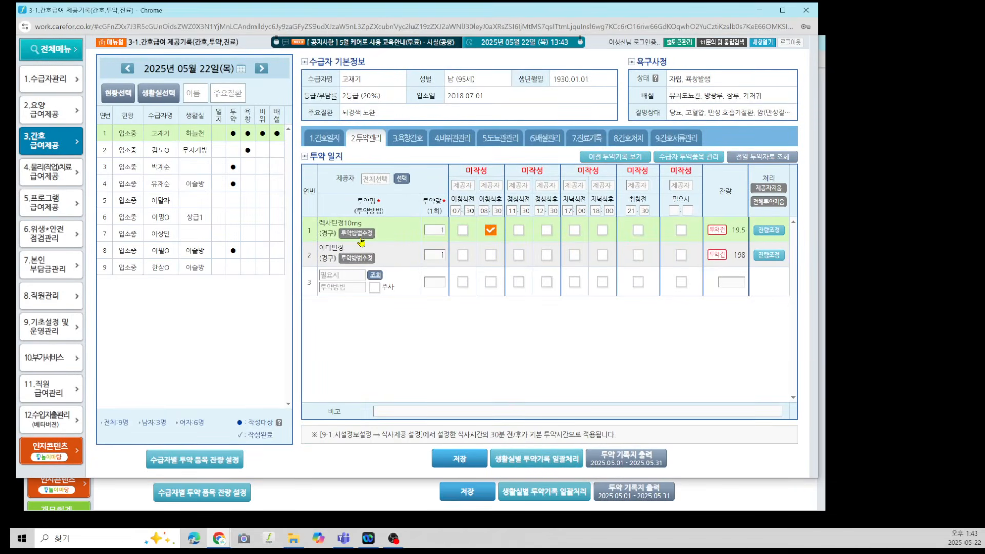
# Step: Change 렉사탄정10mg's 투약방법 to 위관 in the 2025.05.22 medication log, trying dose 2 before setting it back to 1
pyautogui.click(360, 243)
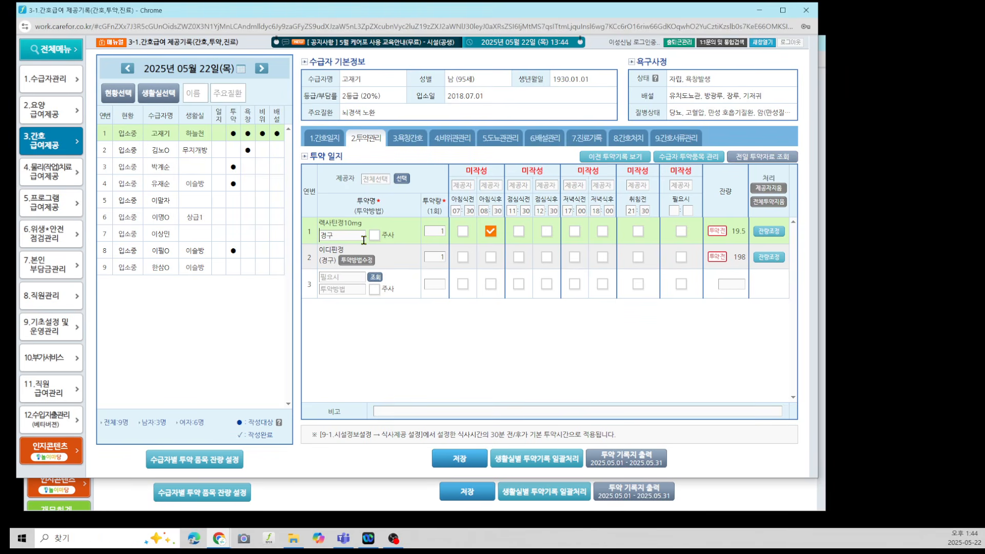
pyautogui.click(363, 239)
pyautogui.click(436, 232)
pyautogui.write('2')
pyautogui.doubleClick(443, 232)
pyautogui.write('1')
# Step: Assign a nurse as the 아침식후 provider and save the 2025.05.22 medication log, checking the 2025.05.23 entries
pyautogui.click(490, 185)
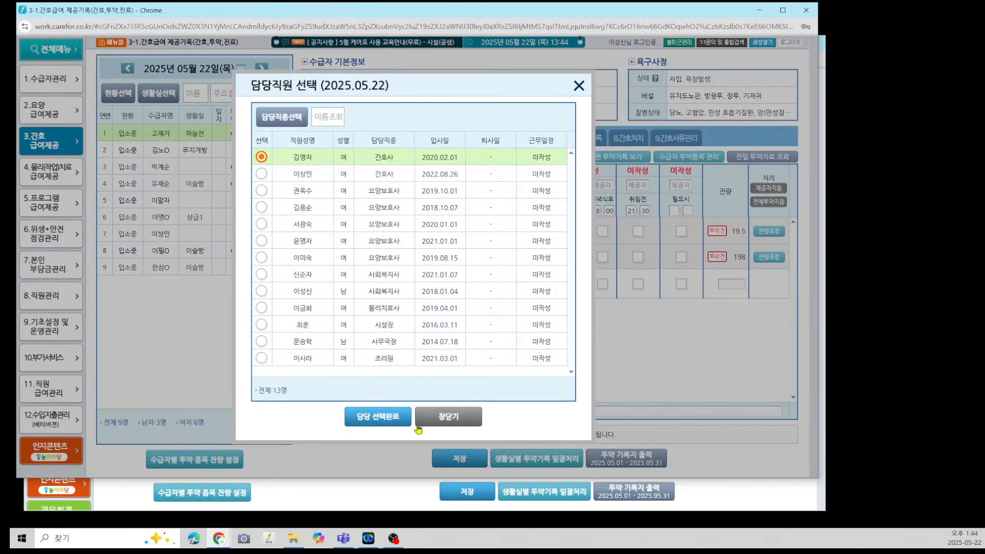
pyautogui.click(374, 413)
pyautogui.click(445, 452)
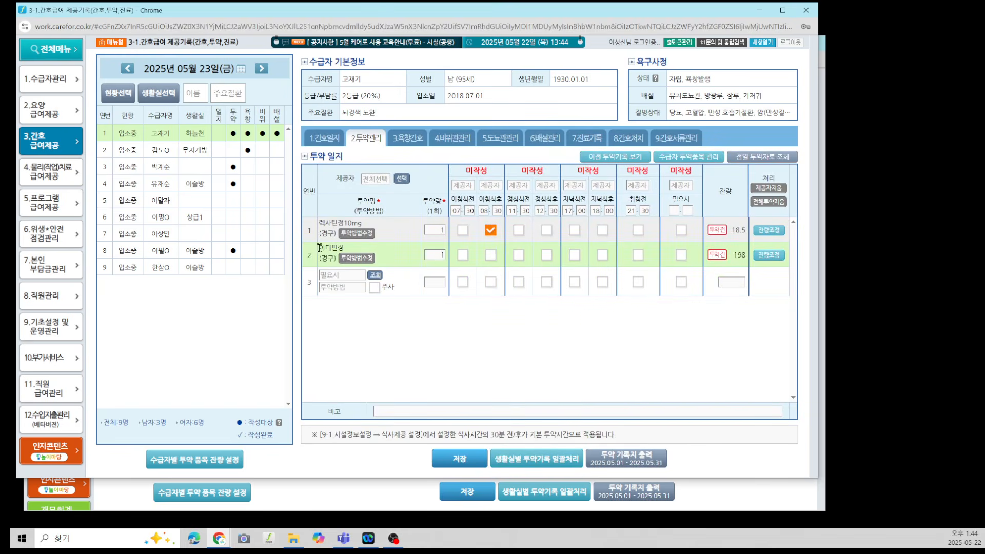
pyautogui.click(357, 233)
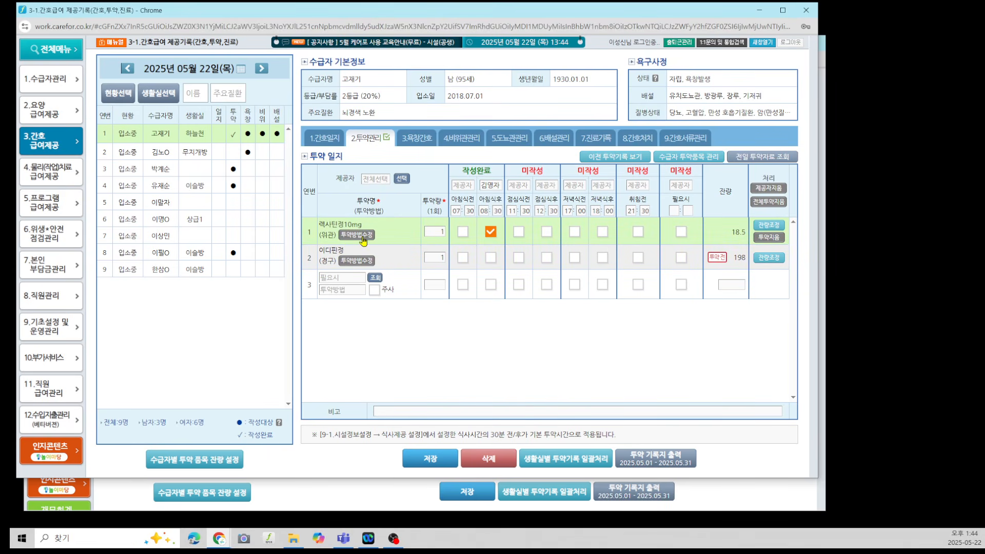
# Step: Switch to the dev-work window and try opening 투약방법 for editing on all medications at once, closing it unchanged
pyautogui.click(390, 508)
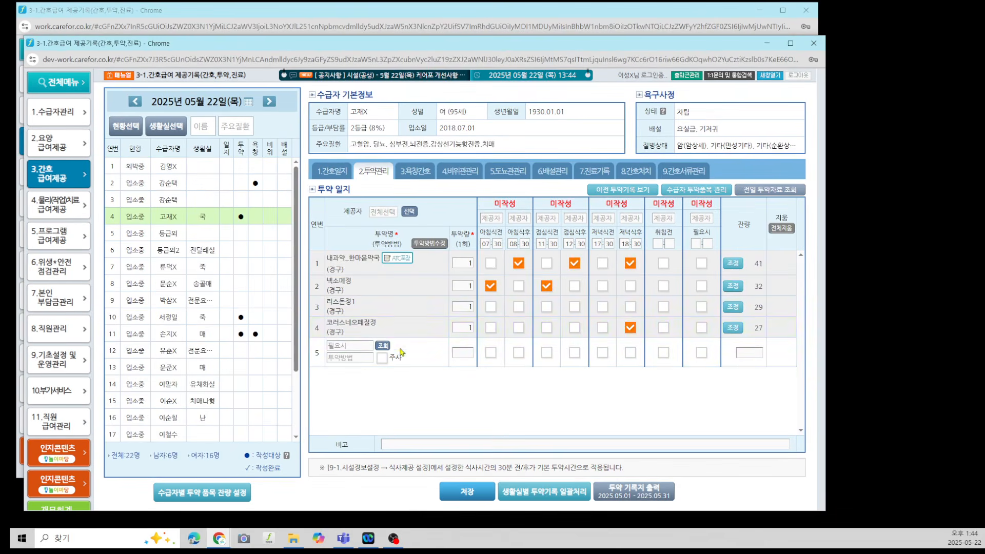
pyautogui.click(430, 246)
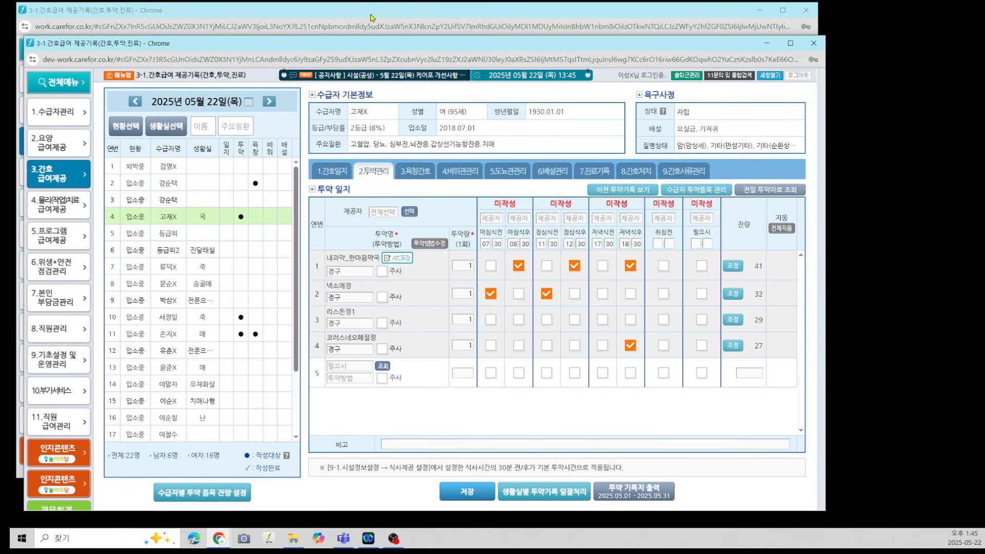
pyautogui.click(432, 244)
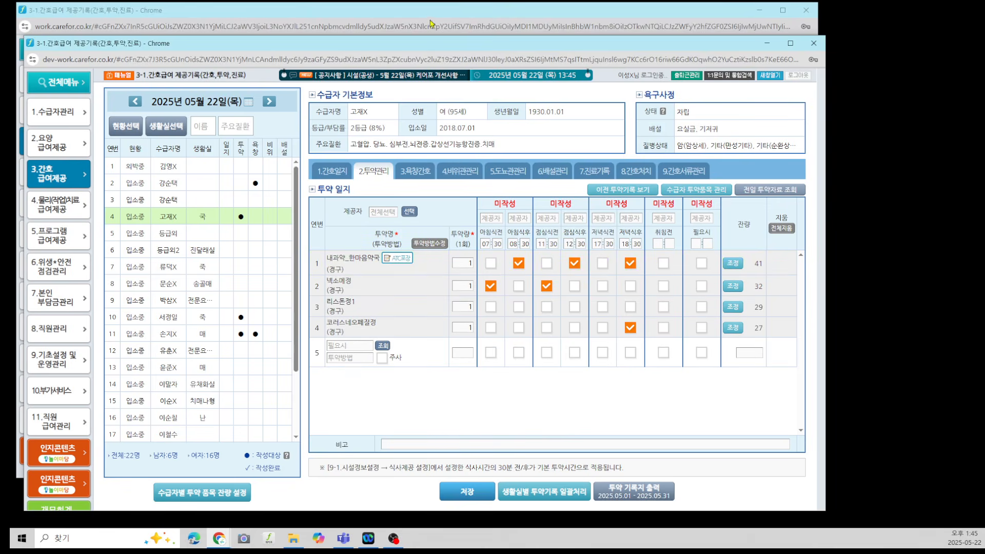
# Step: In the current Carefor window, assign a nurse as provider for every time slot and clear all providers with 제공자지움
pyautogui.click(431, 23)
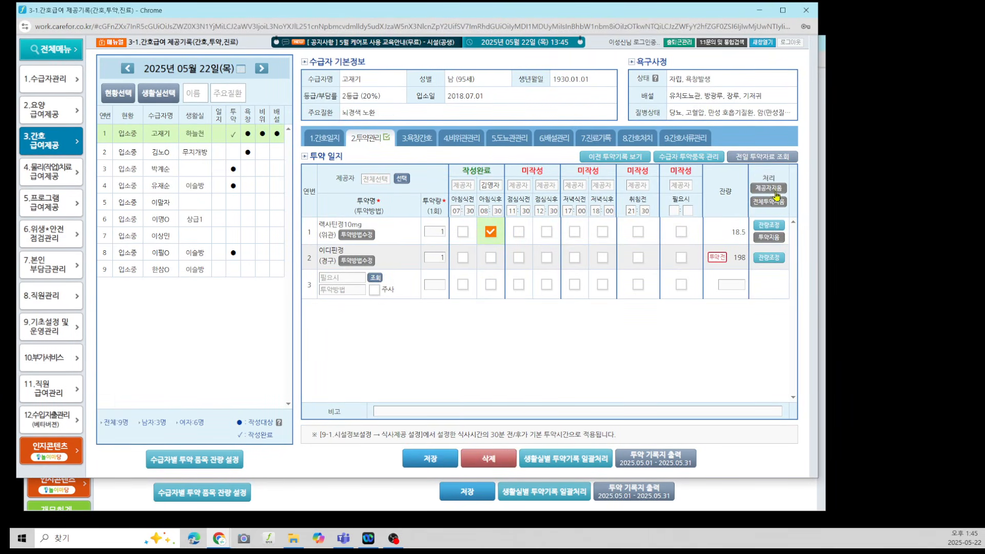
pyautogui.click(371, 179)
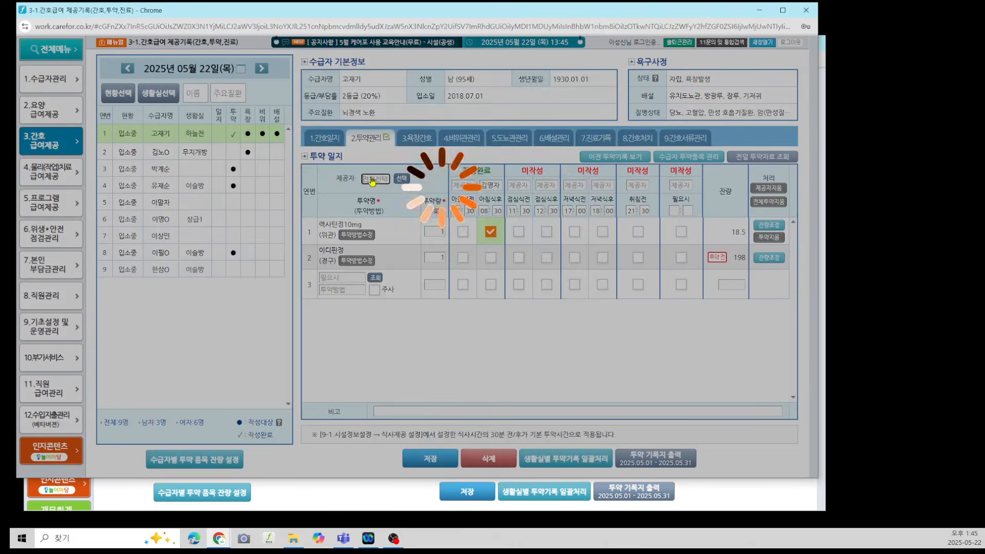
pyautogui.click(364, 421)
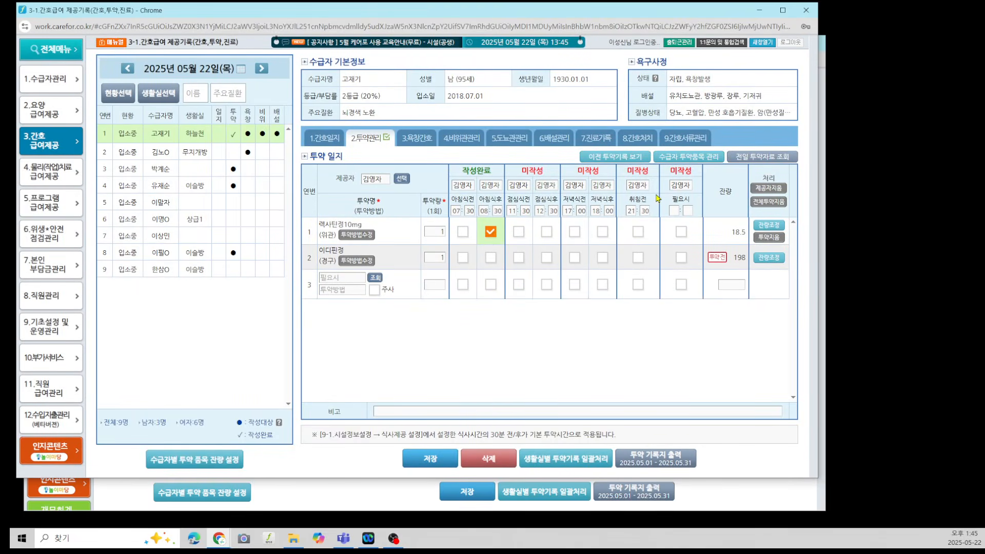
pyautogui.click(768, 189)
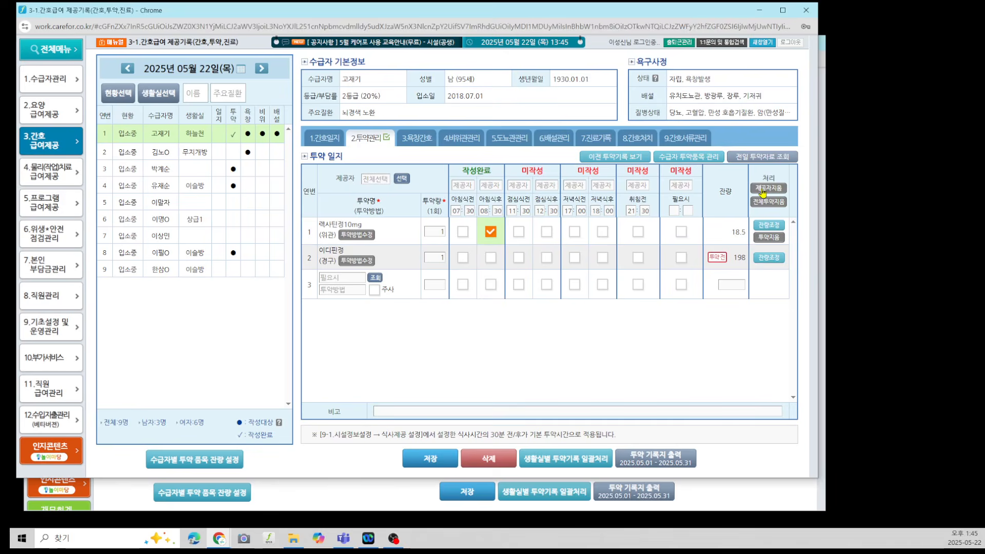
# Step: Switch to the dev-work window and view the ATC포장 contents of 내과약_한마음약국 in the 수급자 투약품목 관리 list
pyautogui.click(754, 503)
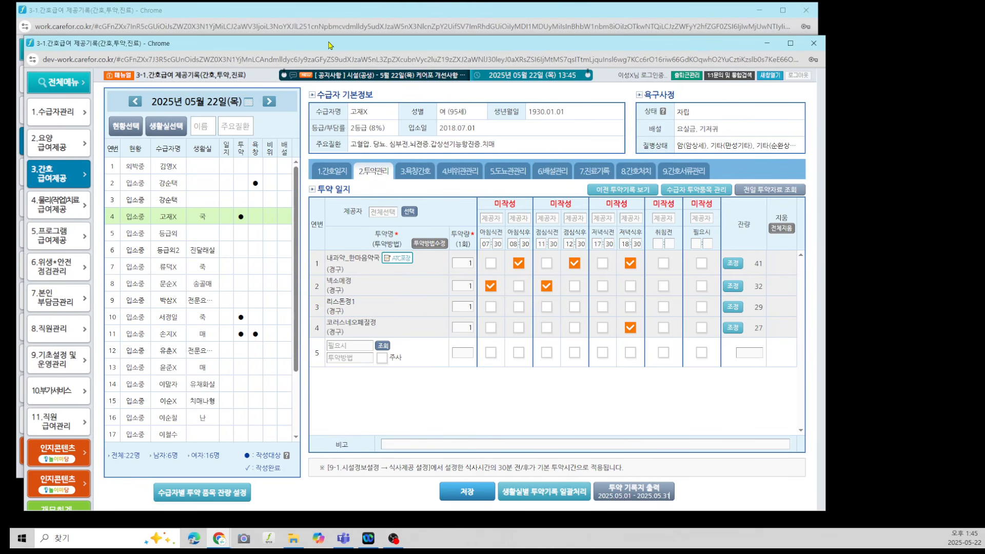
pyautogui.click(685, 189)
pyautogui.moveTo(204, 201)
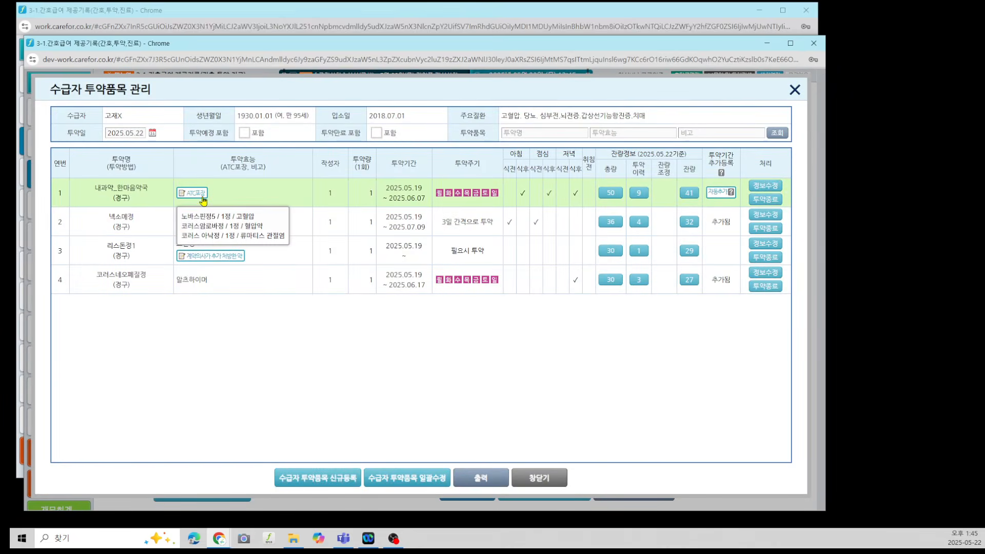
pyautogui.click(545, 480)
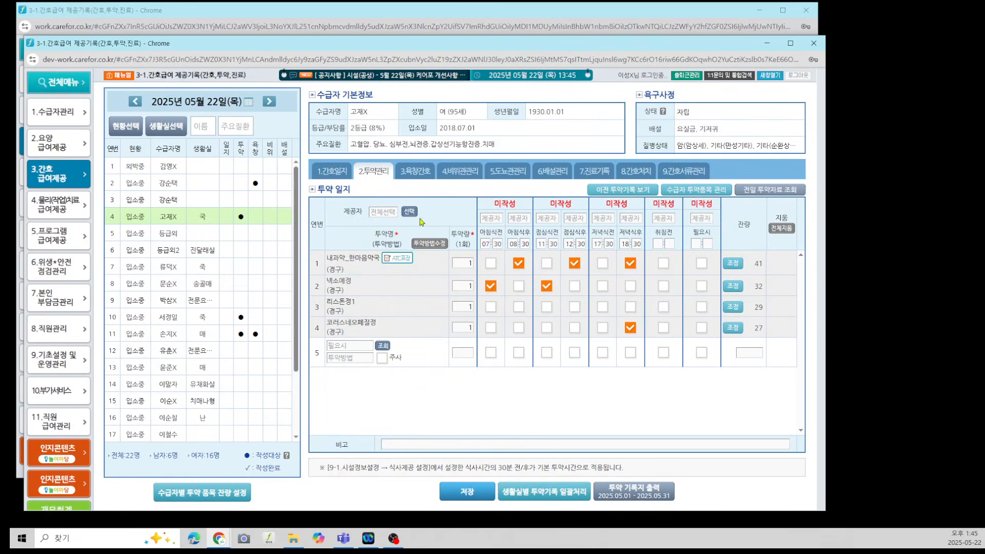
# Step: Assign a nurse as provider for the meal time slots and save the 2025.05.22 medication log
pyautogui.click(383, 211)
pyautogui.click(408, 450)
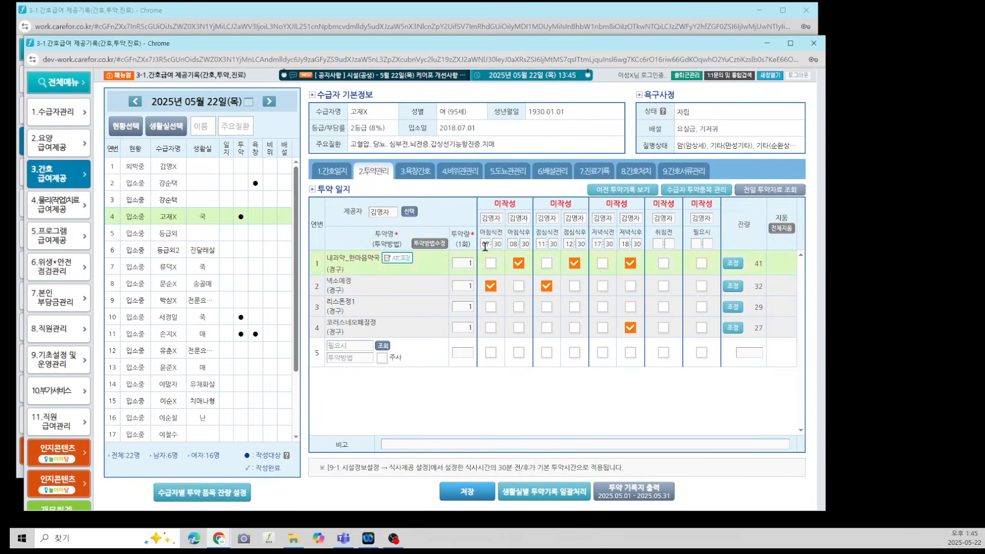
pyautogui.click(451, 500)
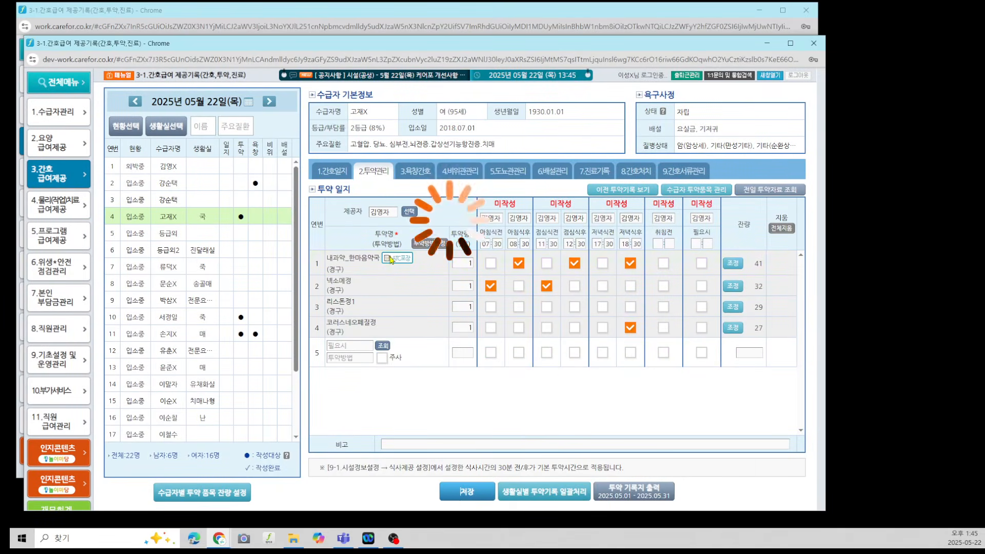
pyautogui.moveTo(392, 267)
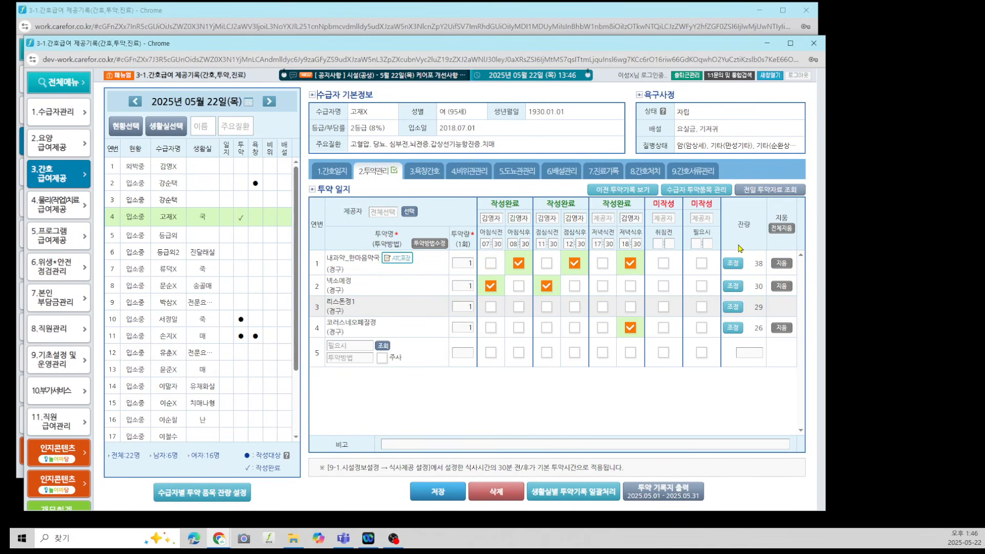
# Step: Compare with the current Carefor log, then clear 내과약_한마음약국's doses in the dev-work log and check only 아침식후
pyautogui.click(556, 13)
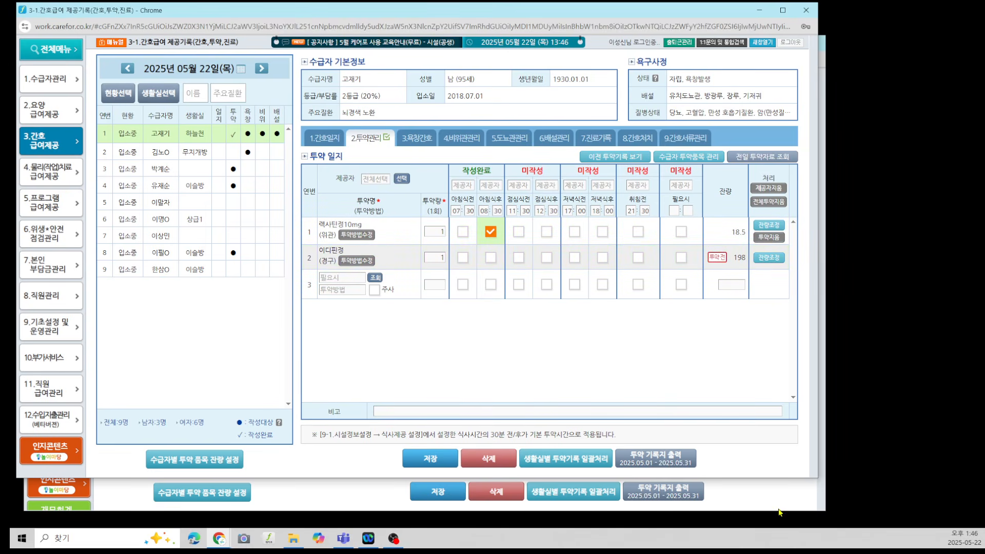
pyautogui.hotkey('alt', 'Tab')
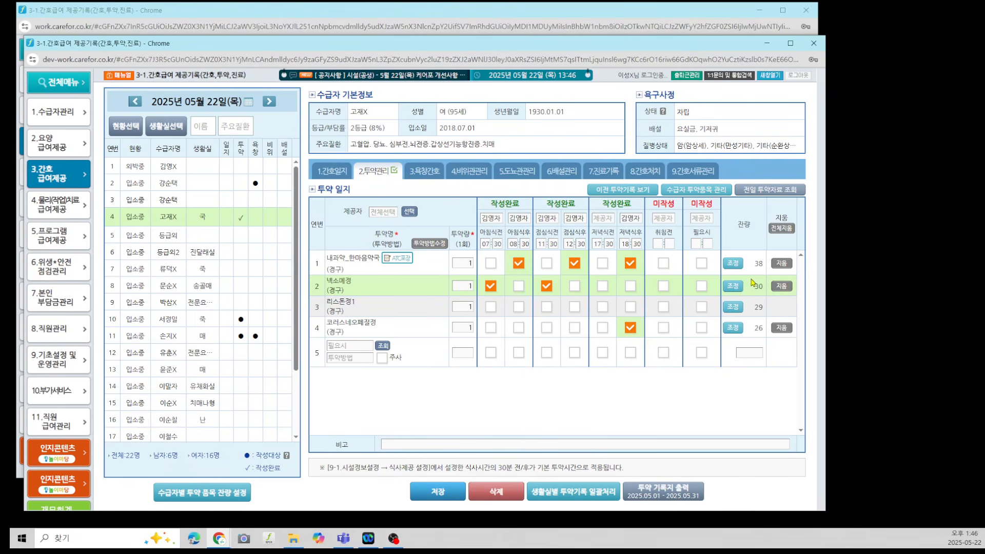
pyautogui.click(779, 264)
pyautogui.click(519, 264)
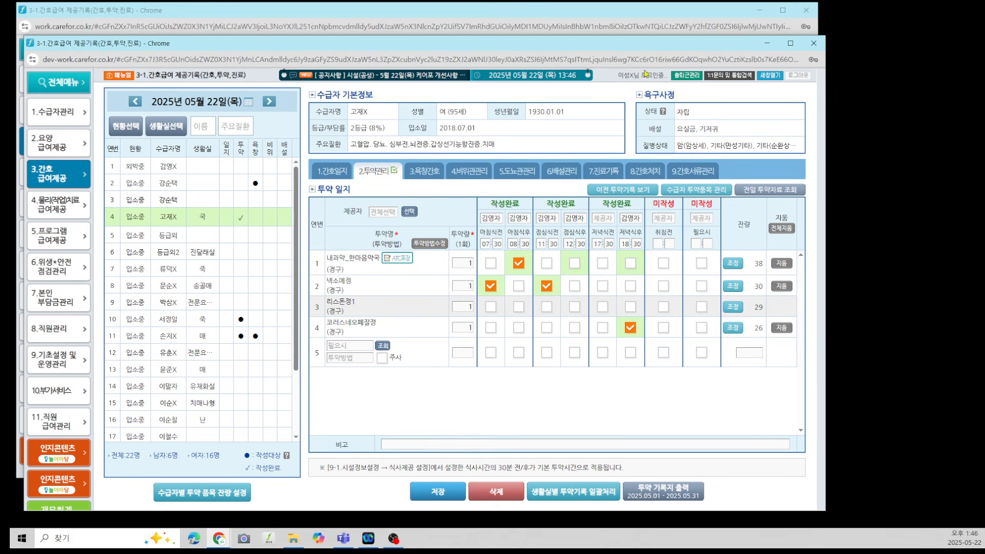
# Step: Open the 잔량조정 form for 내과약_한마음약국, close it without adjusting, and save the 2025.05.22 medication log
pyautogui.click(732, 264)
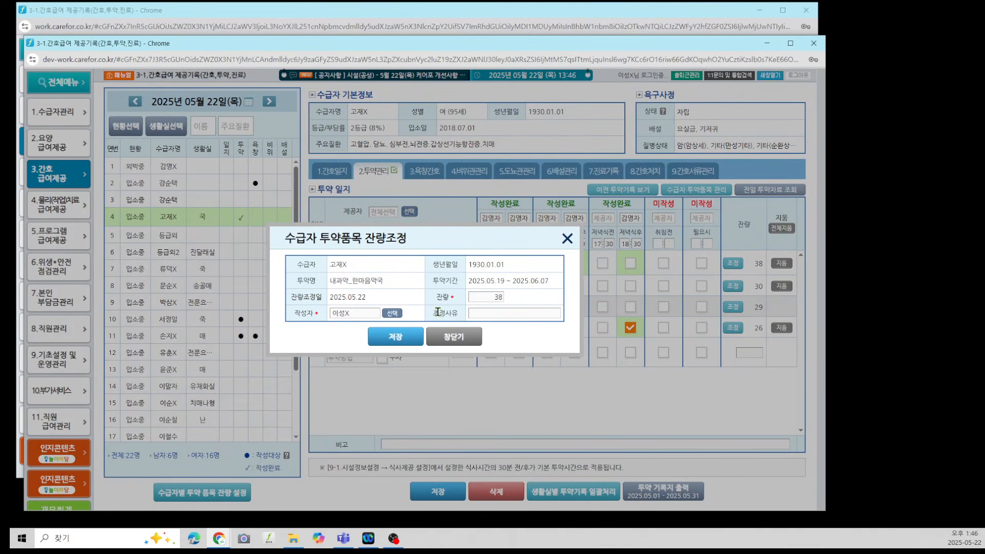
pyautogui.doubleClick(493, 299)
pyautogui.click(431, 341)
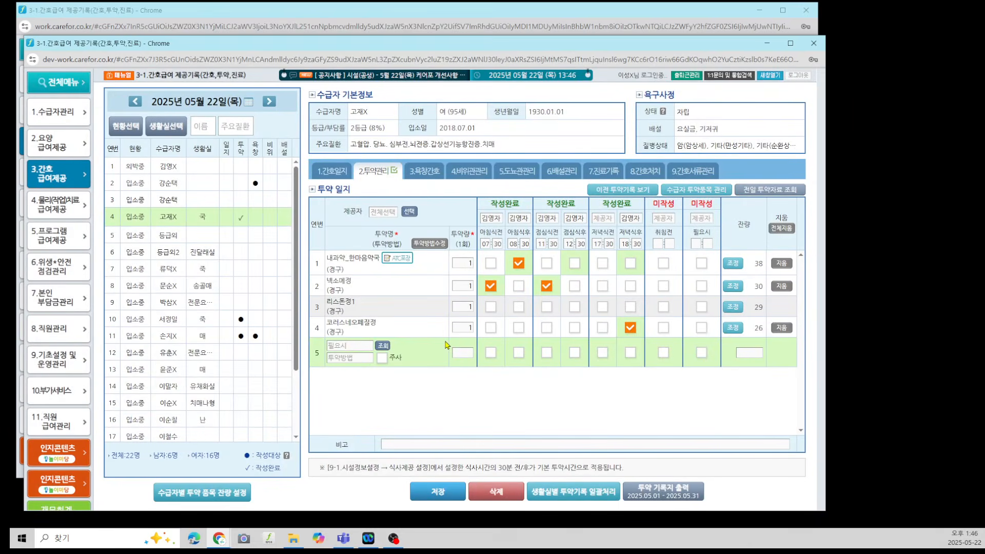
pyautogui.click(413, 492)
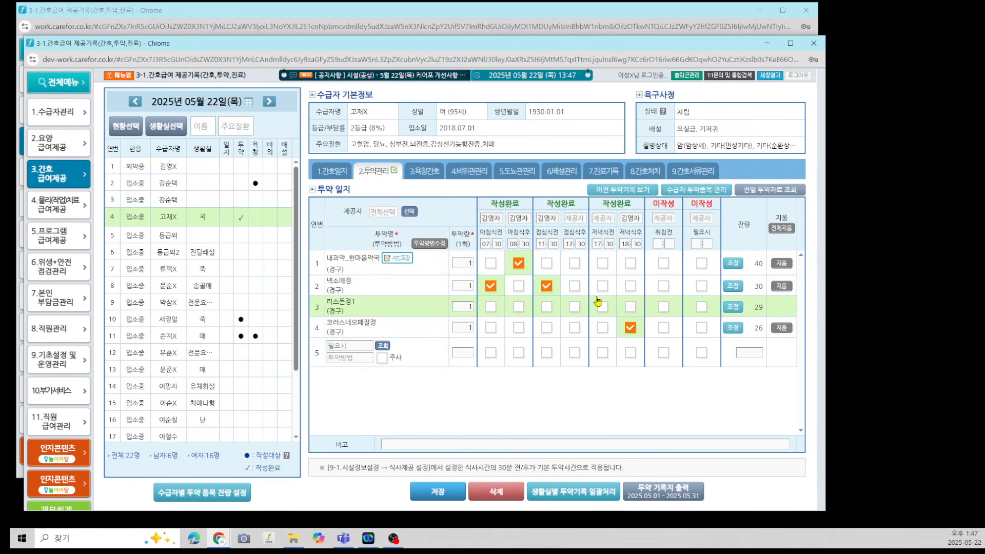
# Step: Preview the 투약 기록지 for 2025.05.01 - 2025.05.31 and examine its daily entries, 투약효능 and ATC포장 sections
pyautogui.click(670, 494)
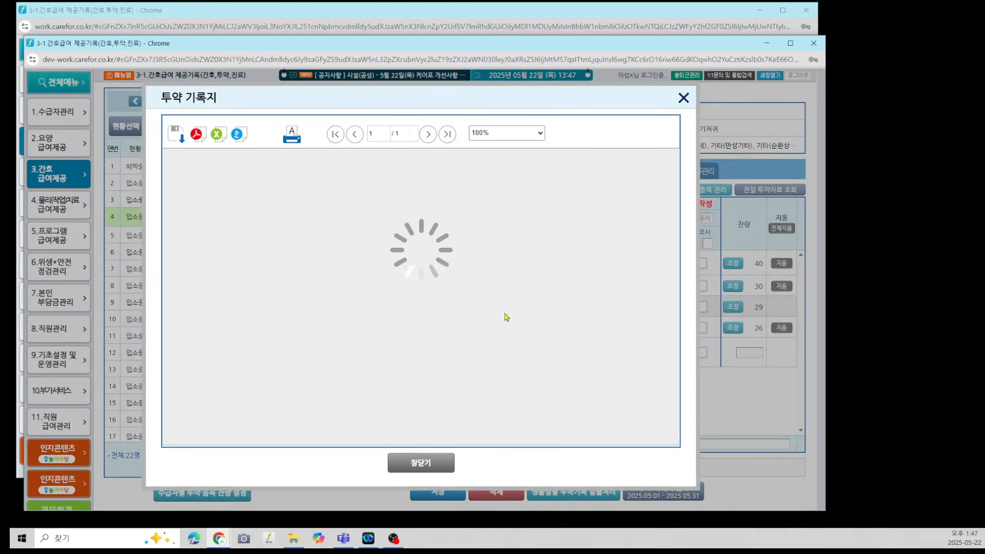
pyautogui.scroll(-5, 511, 331)
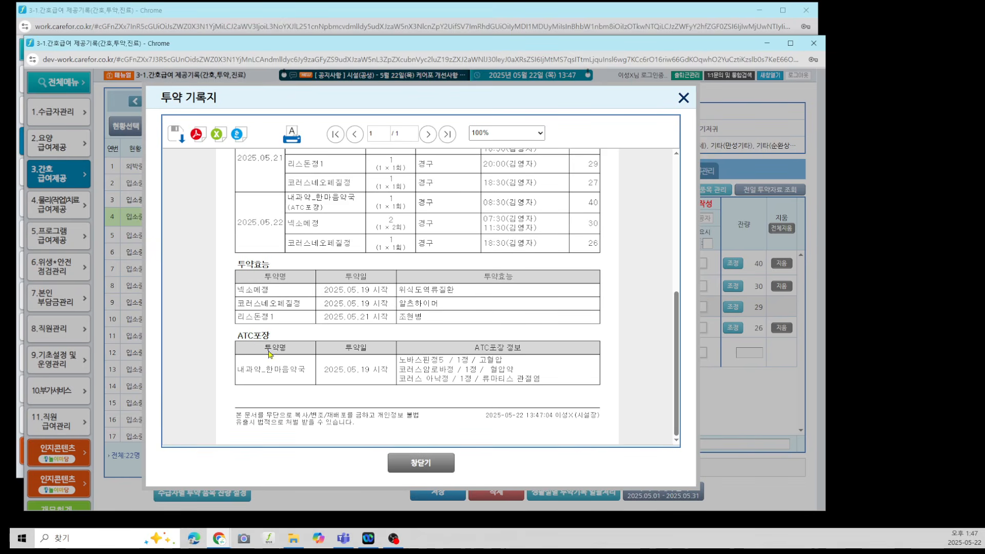
pyautogui.scroll(3, 338, 259)
pyautogui.scroll(-5, 352, 279)
pyautogui.click(420, 463)
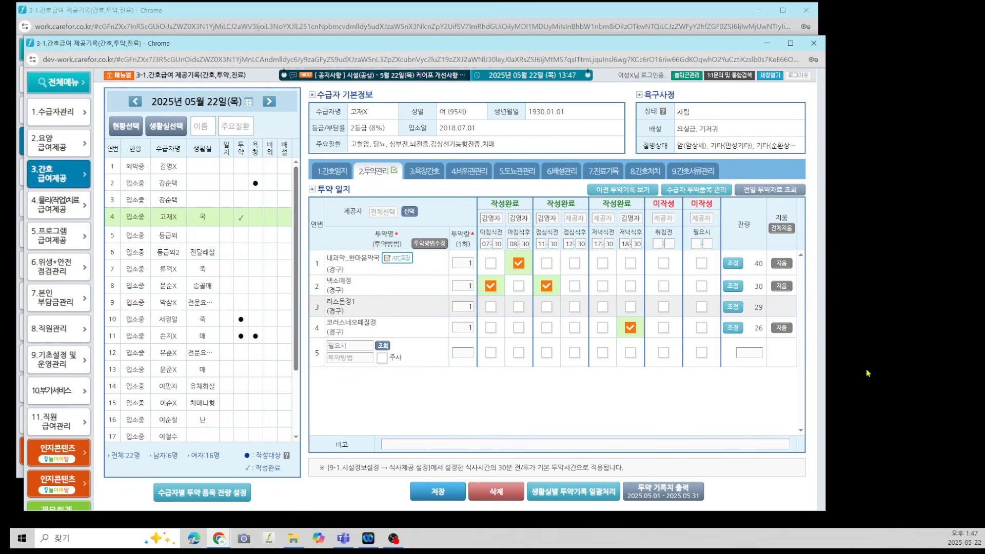
# Step: Close the current Carefor window and open the 수급자 투약품목 관리 list in the dev-work window
pyautogui.click(806, 10)
pyautogui.moveTo(696, 48); pyautogui.dragTo(705, 33)
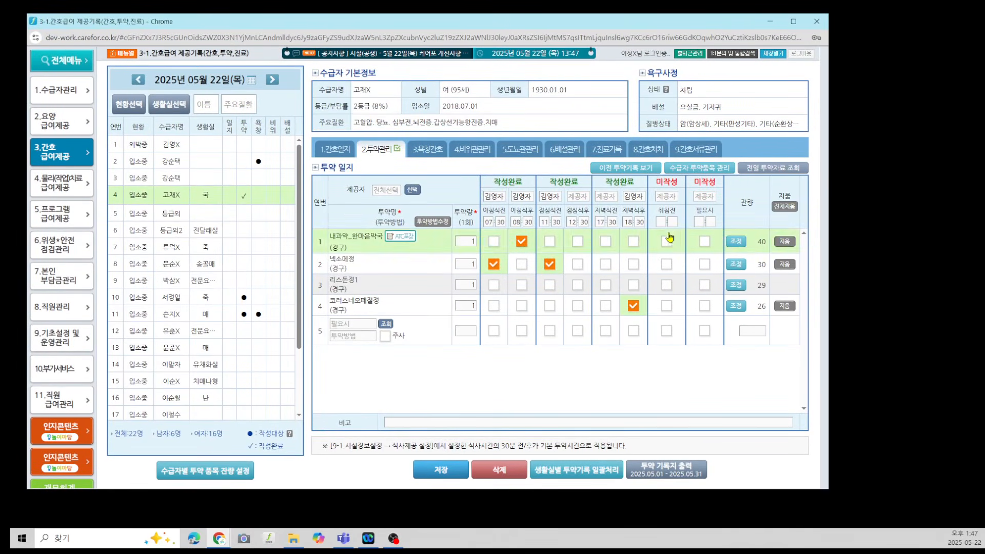
pyautogui.click(697, 168)
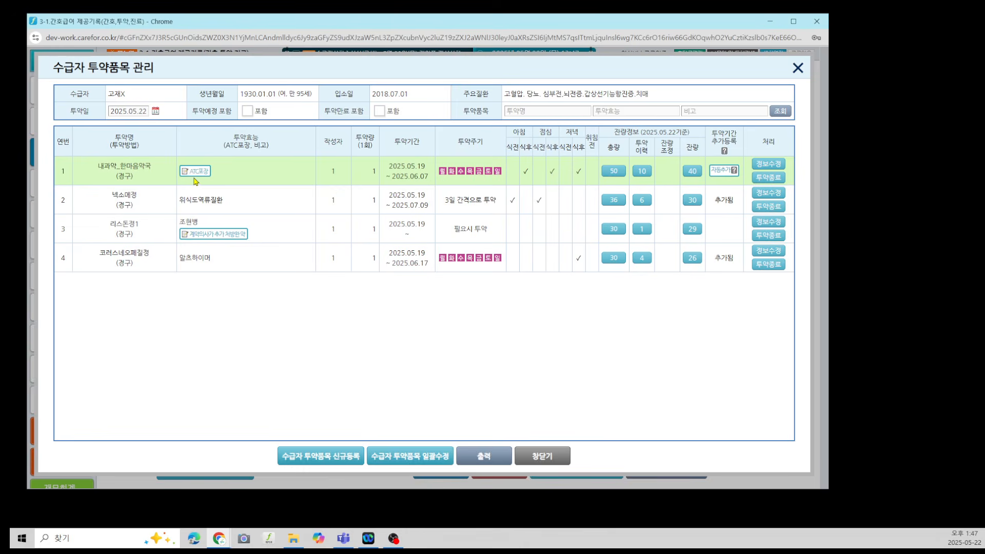
pyautogui.moveTo(200, 174)
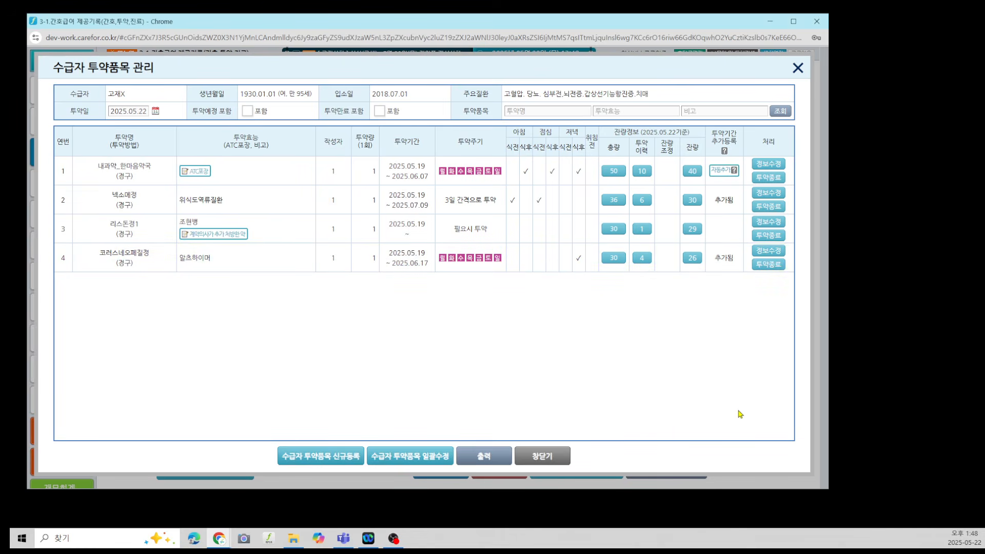
# Step: Try the 투약예정 포함 and 투약만료 포함 filters and look over the 투약명, 투약효능 and 비고 search fields
pyautogui.click(246, 110)
pyautogui.click(379, 111)
pyautogui.click(246, 111)
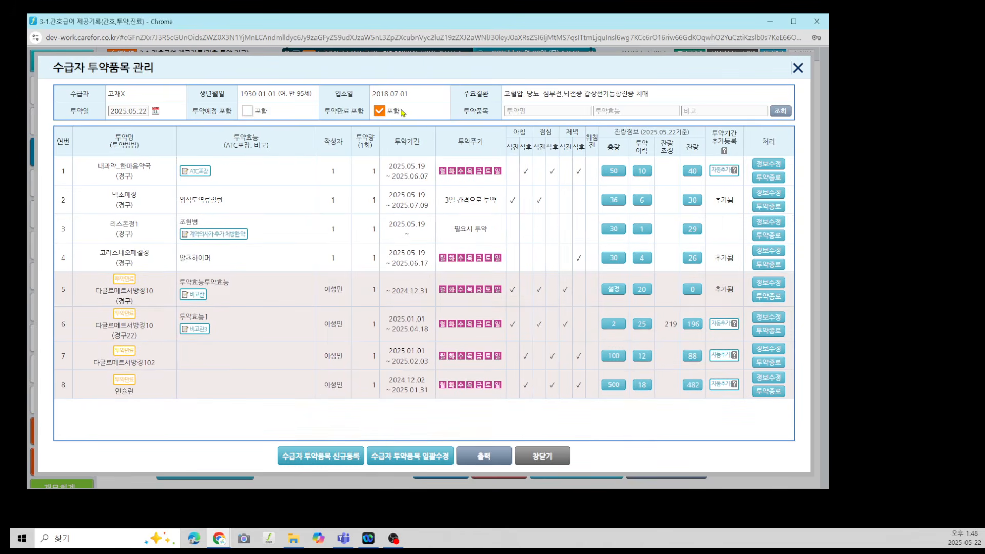
pyautogui.click(379, 111)
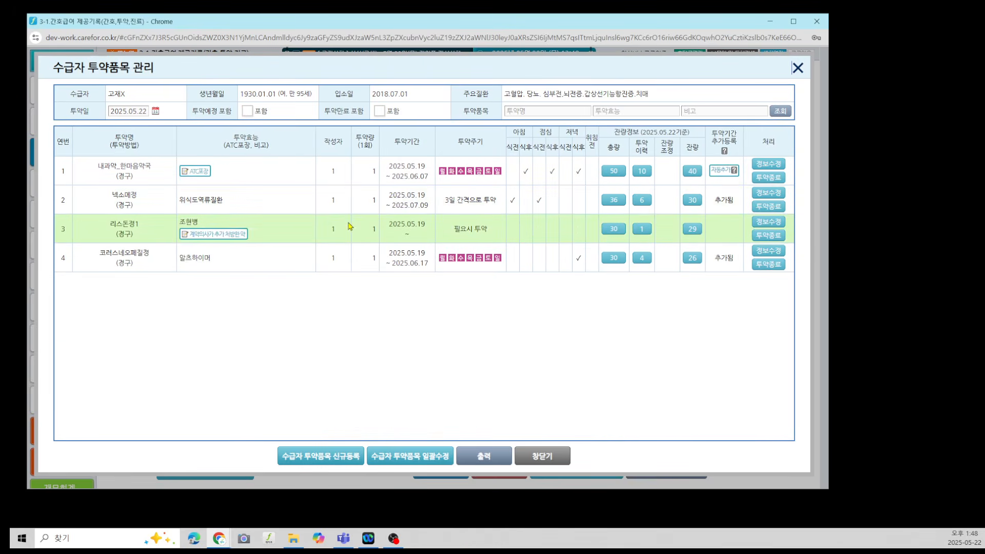
pyautogui.doubleClick(471, 111)
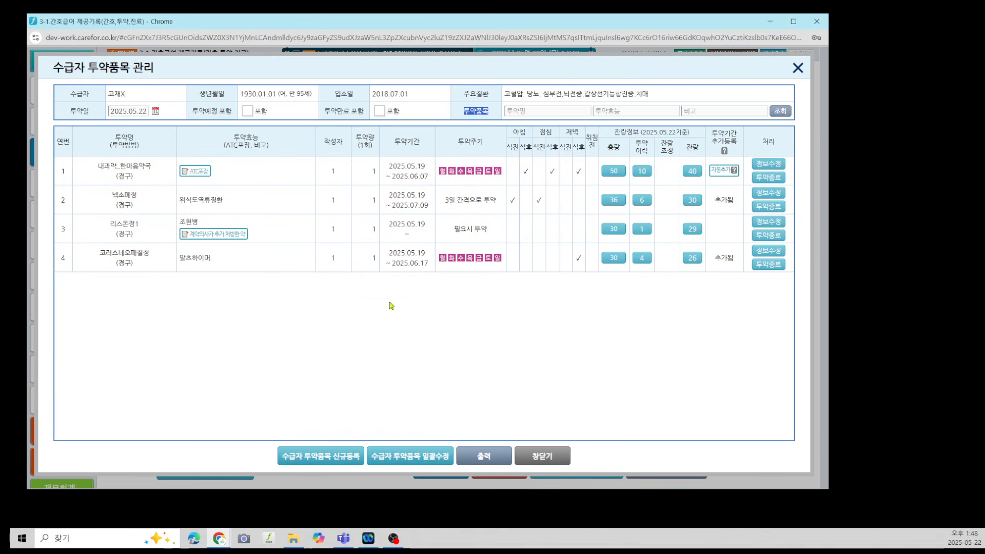
pyautogui.click(539, 111)
pyautogui.click(619, 111)
pyautogui.click(731, 111)
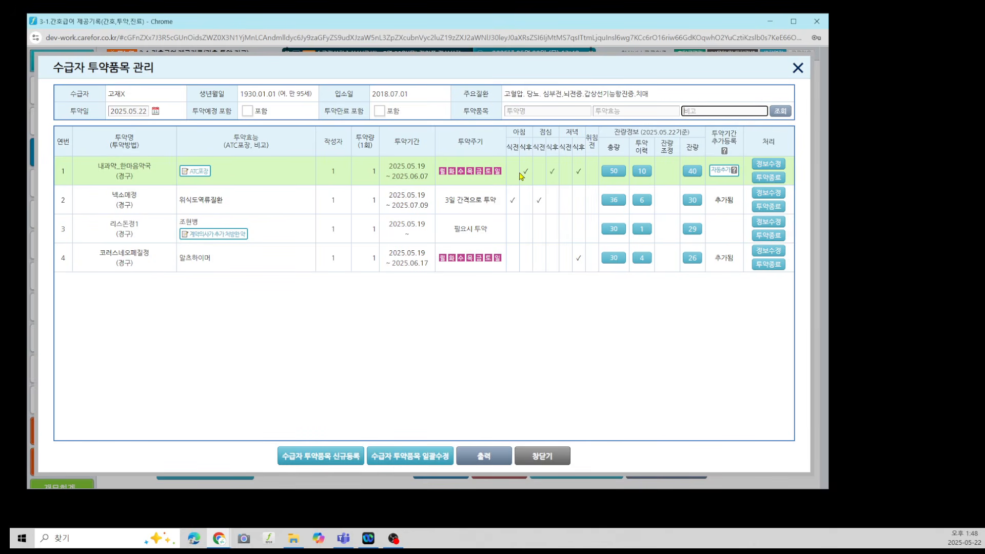
# Step: Open the 수급자 투약품목 신규 등록 form and switch ATC 포장 on and off to view its entry field
pyautogui.click(311, 461)
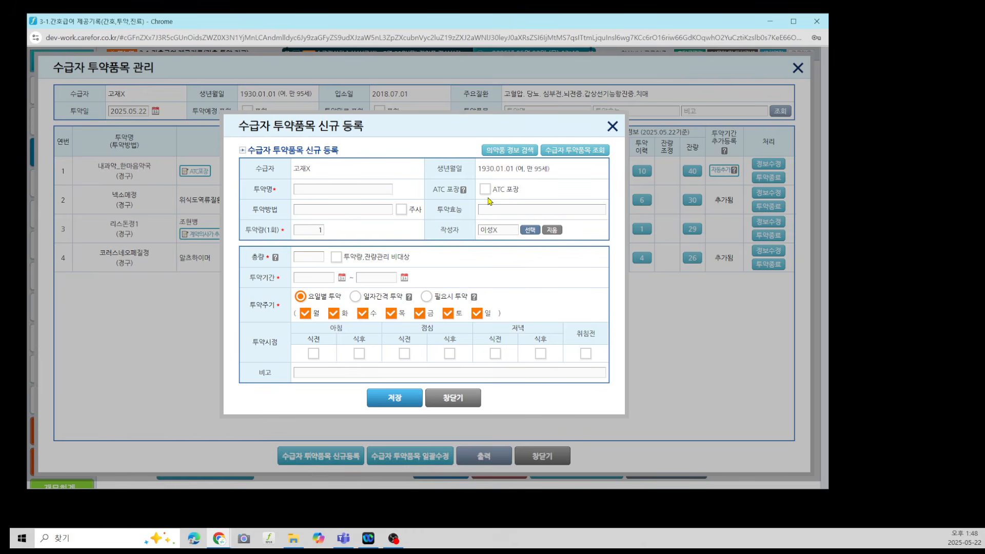
pyautogui.moveTo(433, 189); pyautogui.dragTo(455, 190)
pyautogui.click(485, 189)
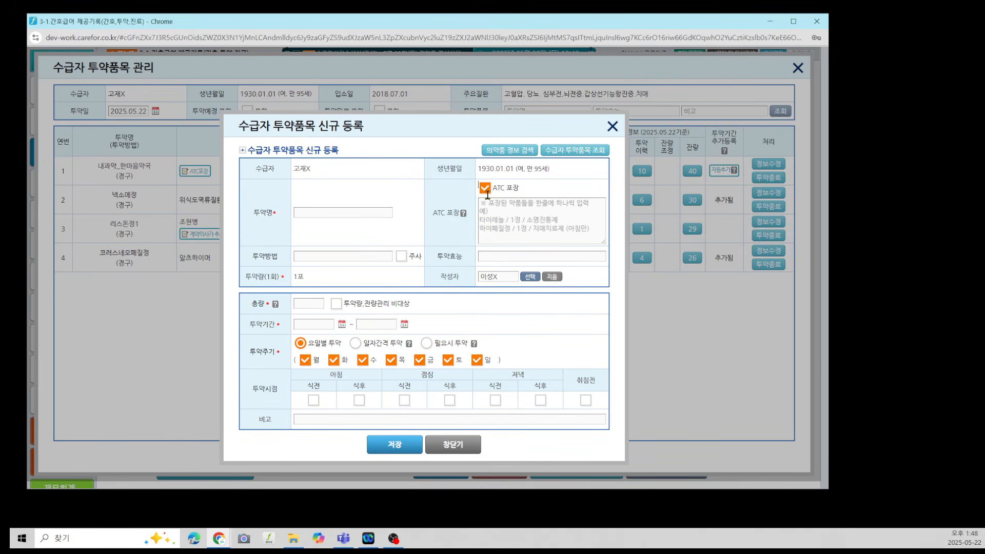
pyautogui.click(485, 188)
# Step: View the 일자간격 투약 and 필요시 투약 options under 투약주기 and close the registration form without saving
pyautogui.moveTo(250, 305); pyautogui.dragTo(281, 307)
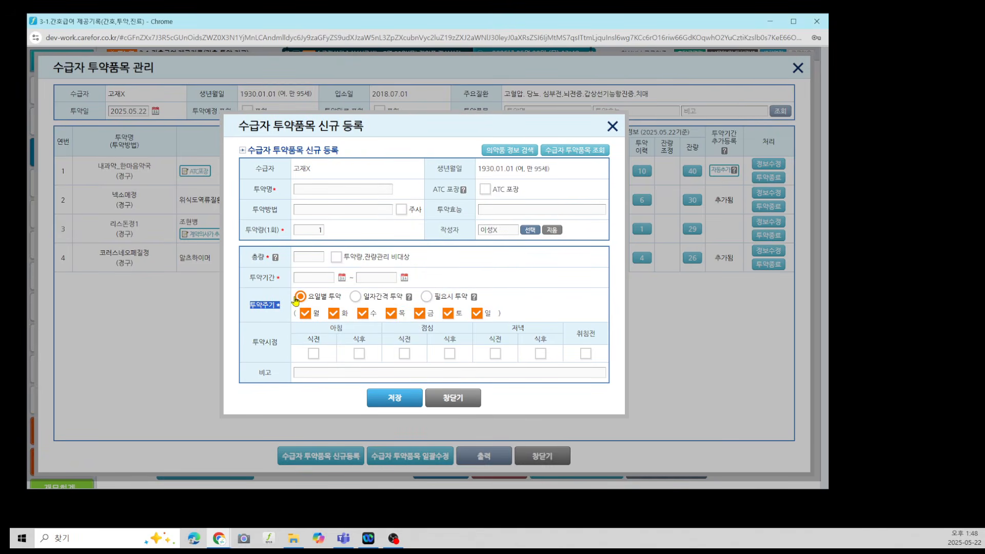
pyautogui.click(356, 299)
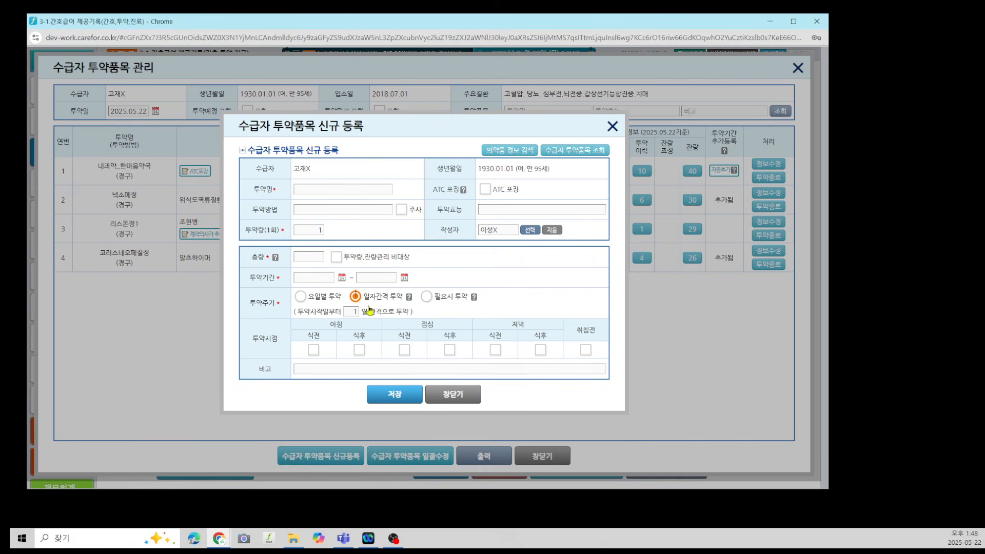
pyautogui.click(426, 296)
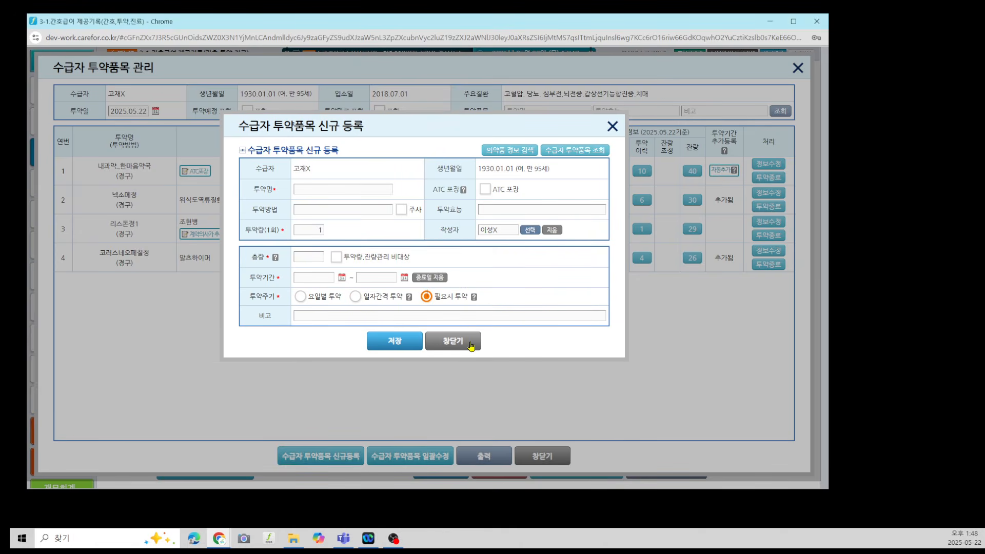
pyautogui.click(471, 347)
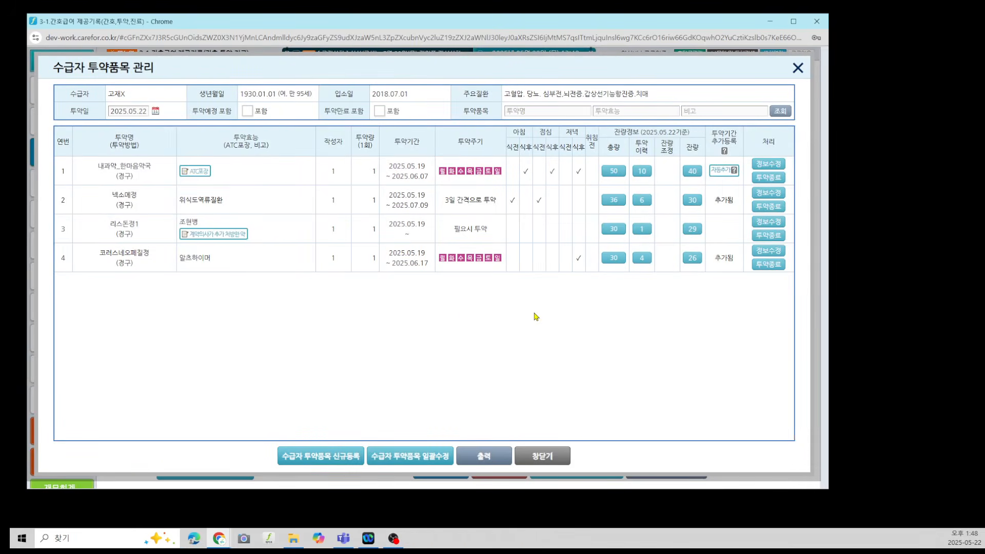
# Step: Return to the 2025.05.22 medication log and show the 투약방법 edit fields for all medications, closing them without changes
pyautogui.click(542, 456)
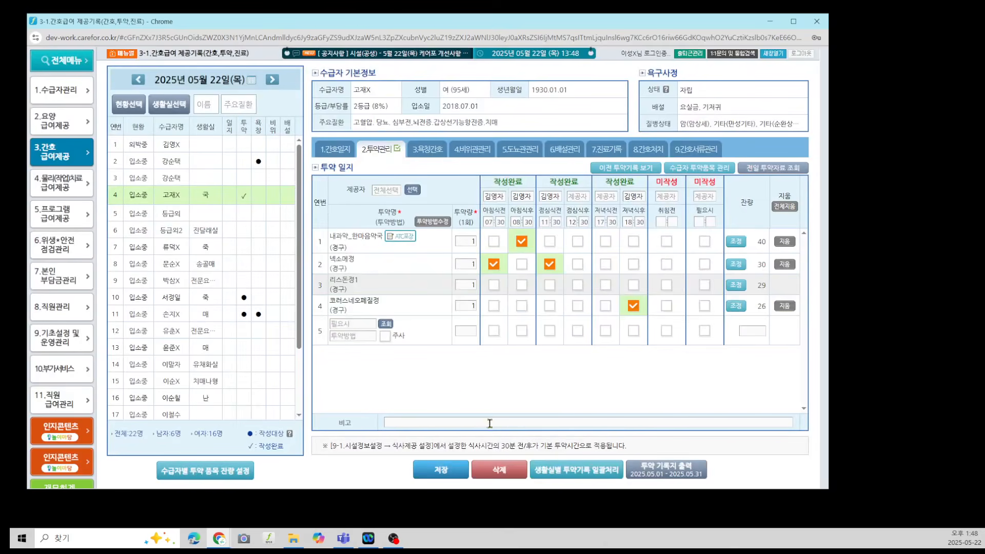
pyautogui.click(433, 223)
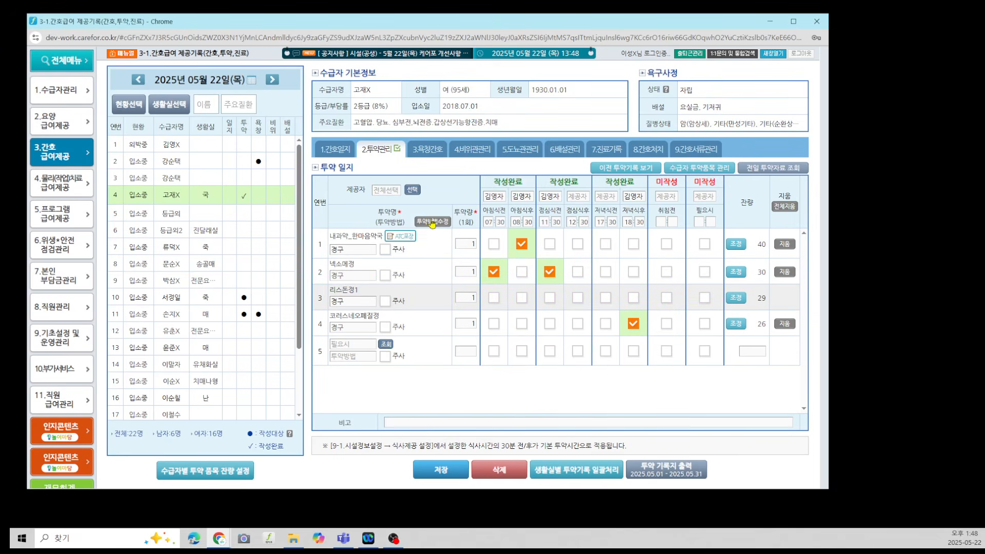
pyautogui.click(432, 223)
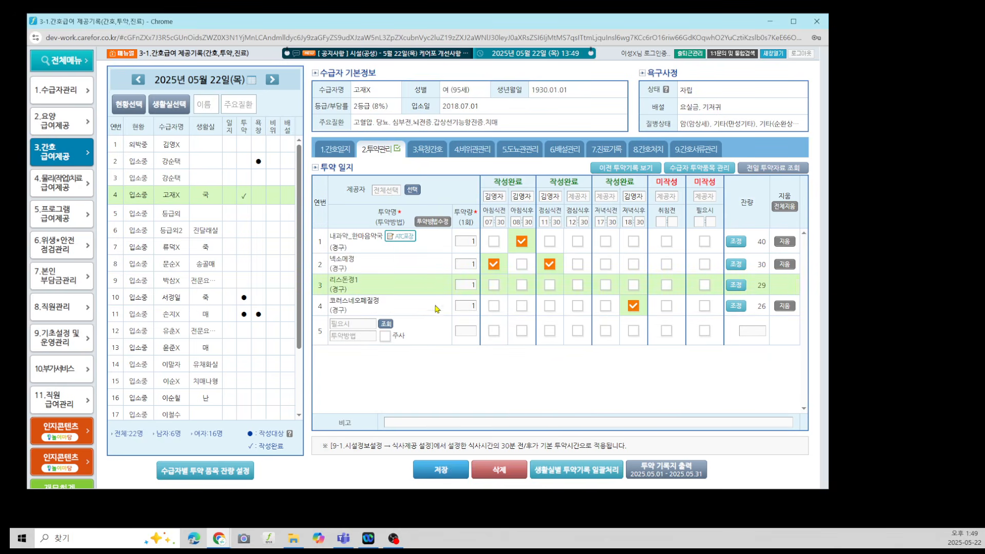